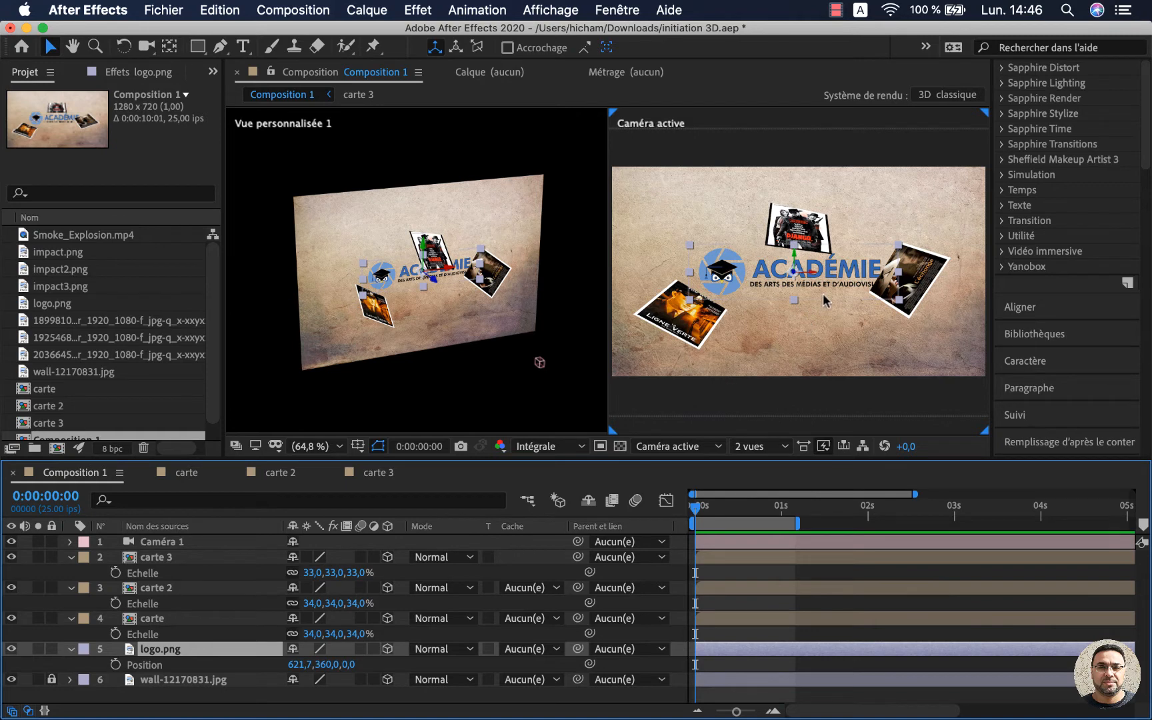
- Hide the carte, carte 2 and carte 3 layers and add a Position keyframe to logo.png at 0:00:00:00
left_click(157, 557)
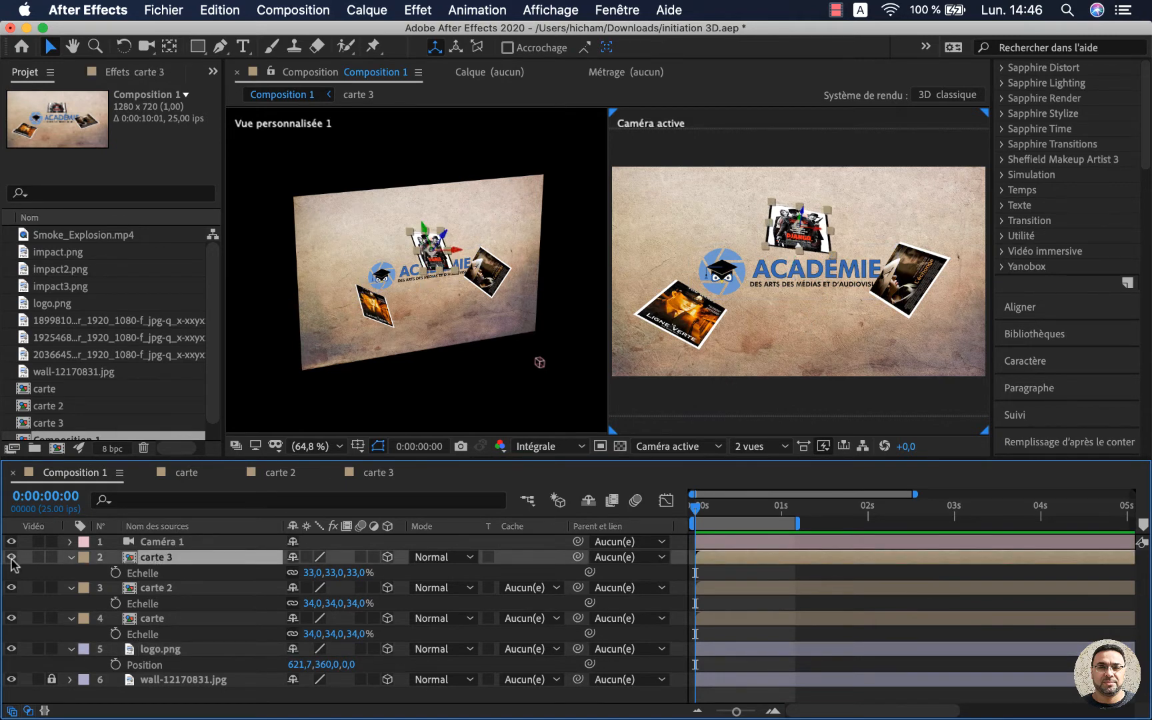
left_click_drag(11, 557, 12, 618)
left_click(188, 650)
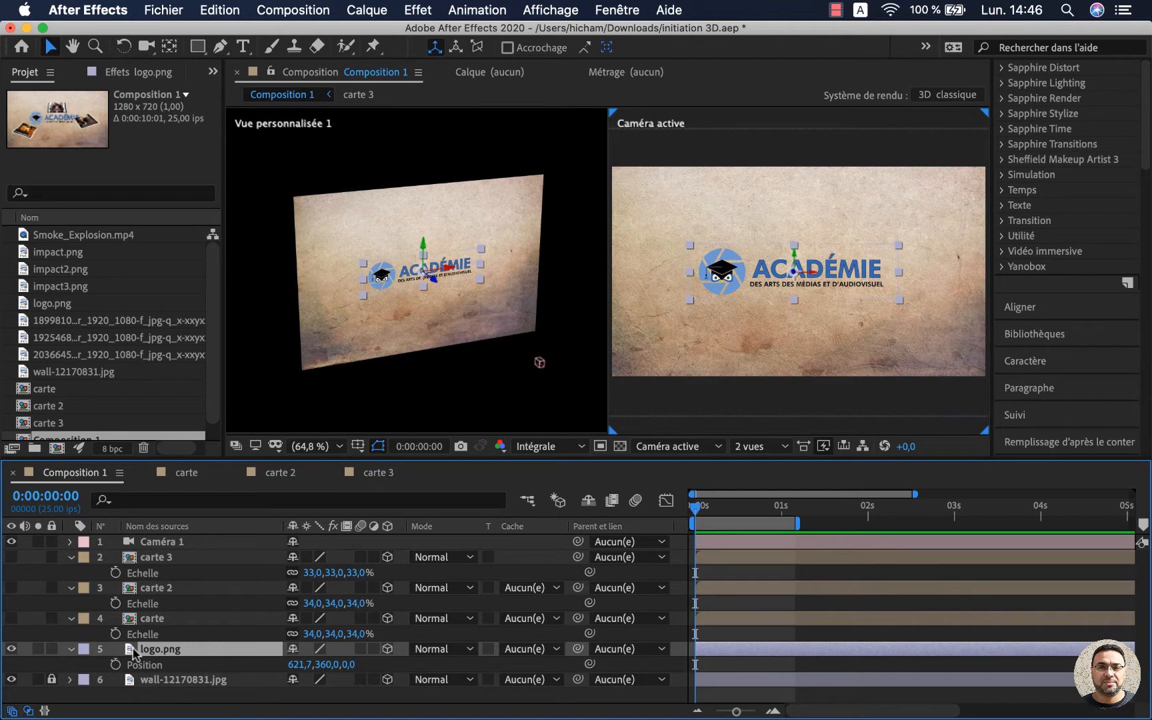
key("p")
key("p")
left_click(116, 665)
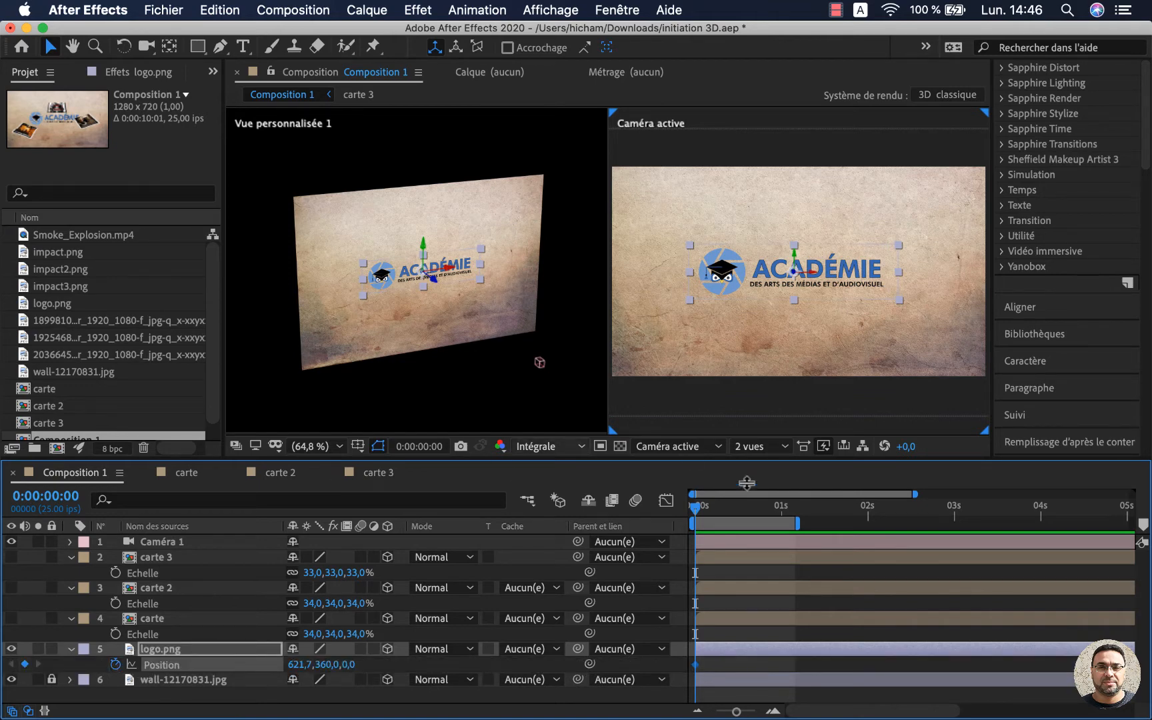
- At 0:00:01:00, move logo.png along its Z axis past the camera, to a Z position of about -1375
left_click(781, 511)
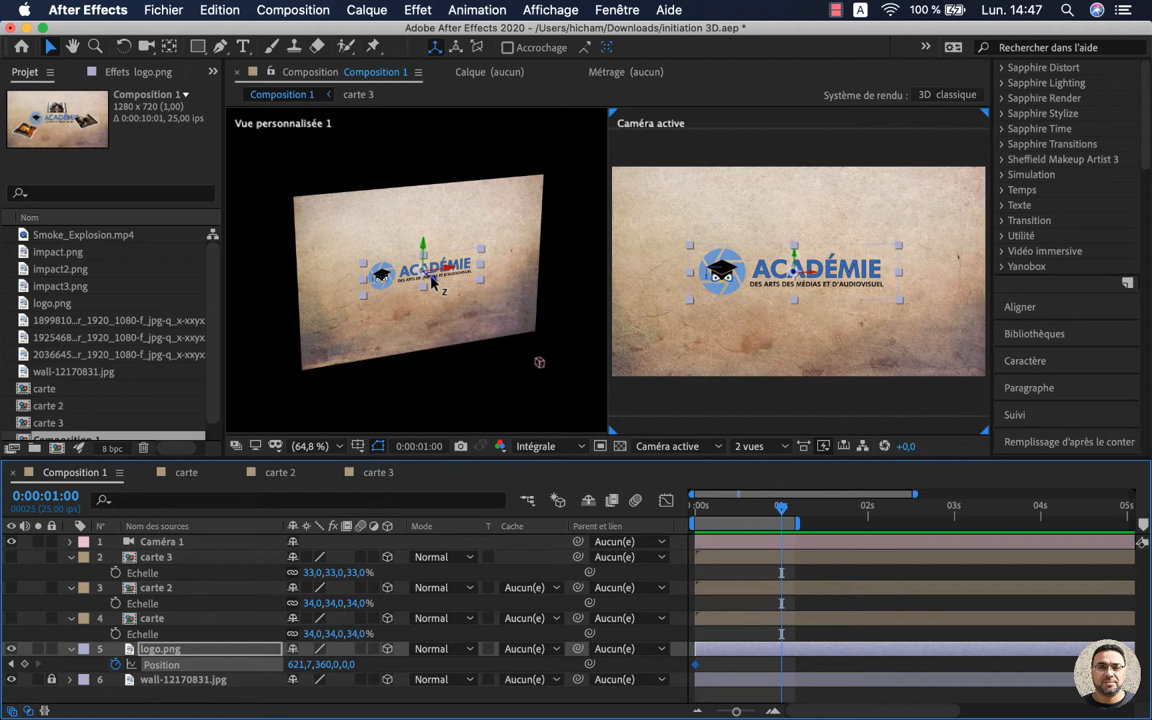
left_click_drag(431, 275, 591, 405)
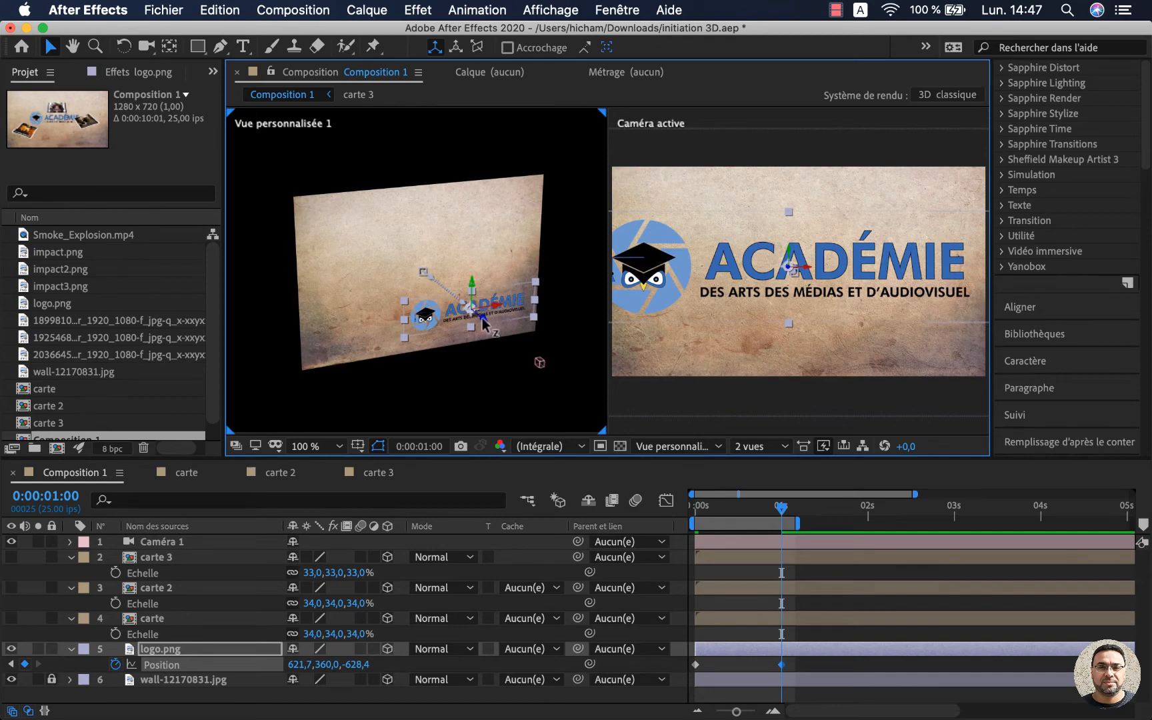
left_click_drag(483, 319, 606, 425)
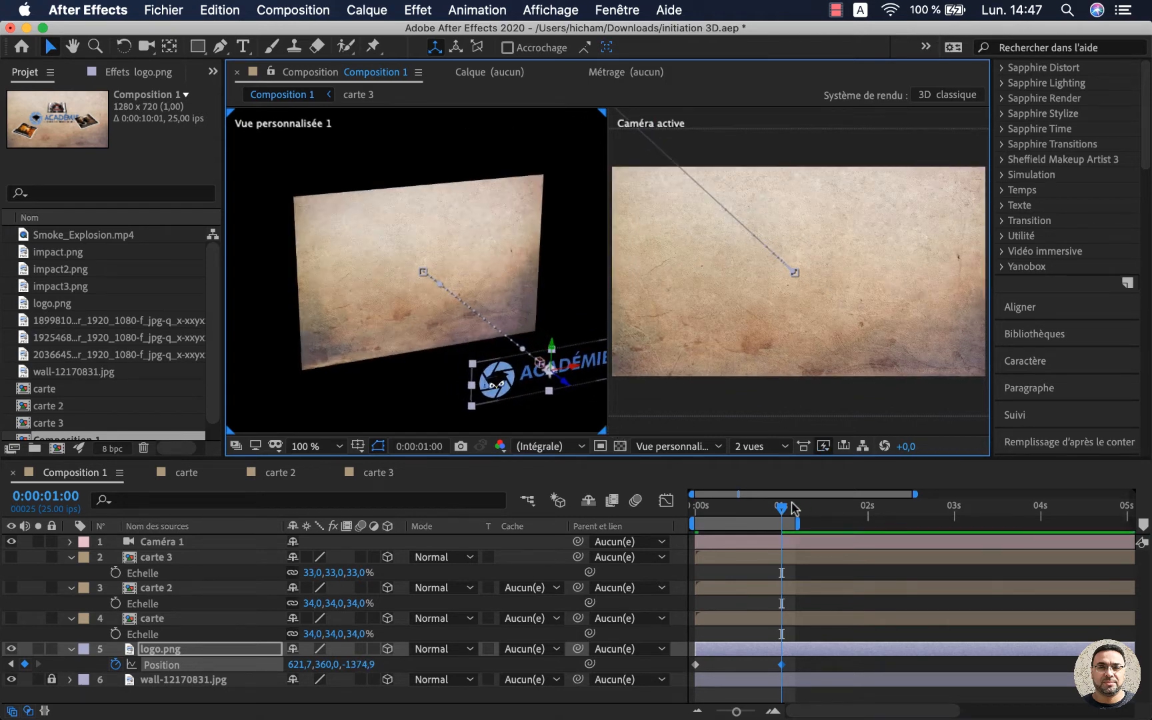
- Play the logo animation from the start to check the direction of its movement
left_click_drag(782, 509, 695, 510)
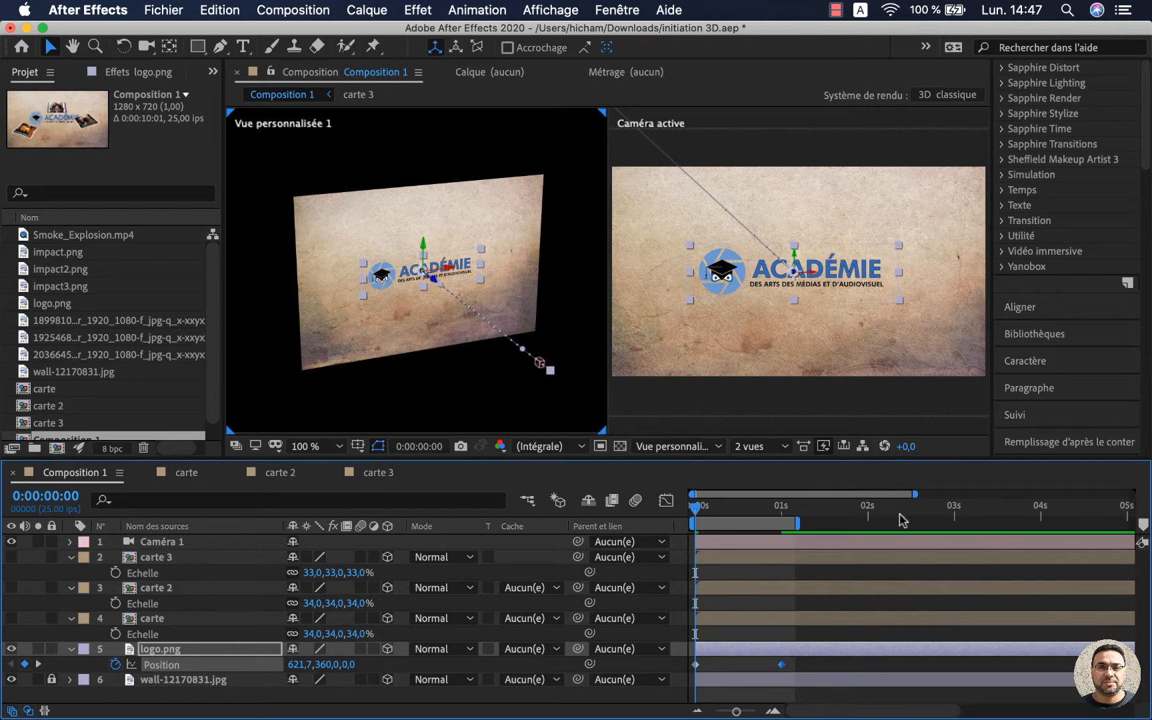
key("space")
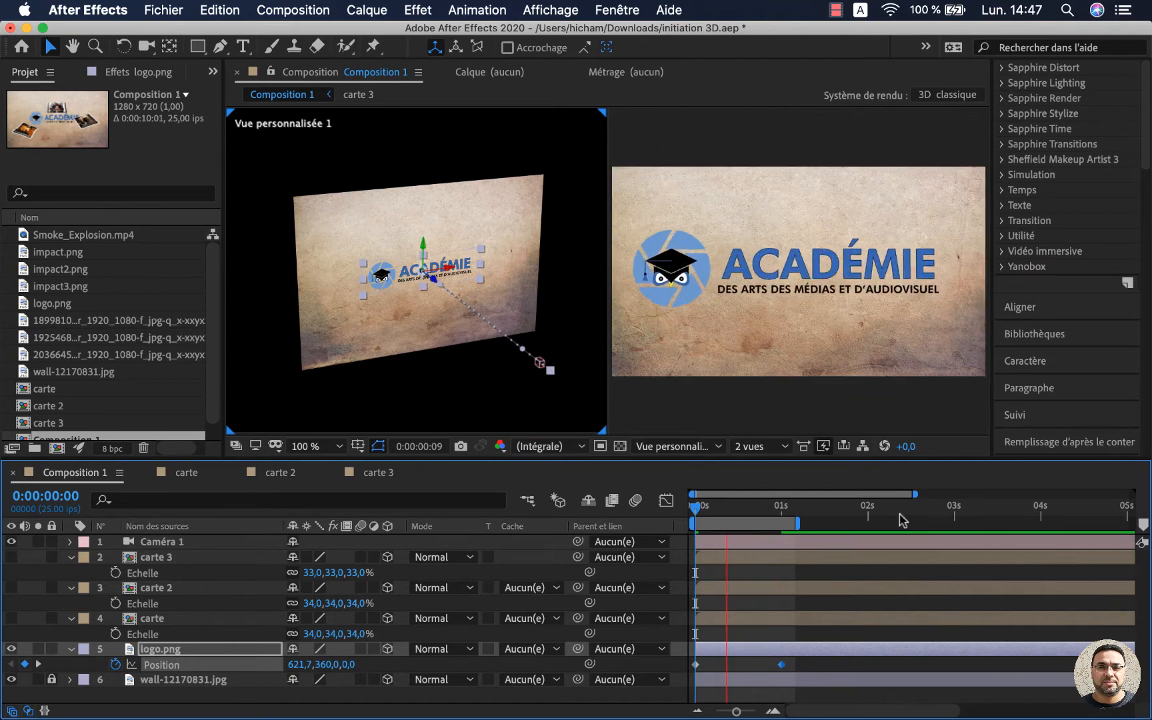
key("space")
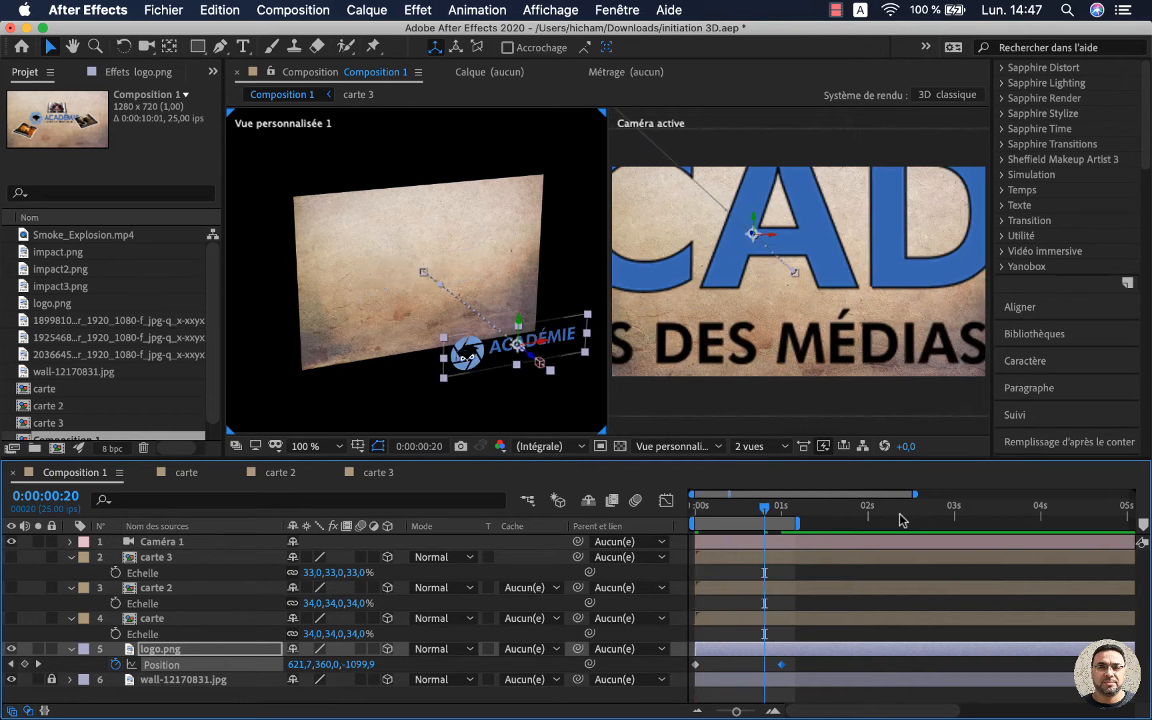
left_click_drag(765, 510, 692, 510)
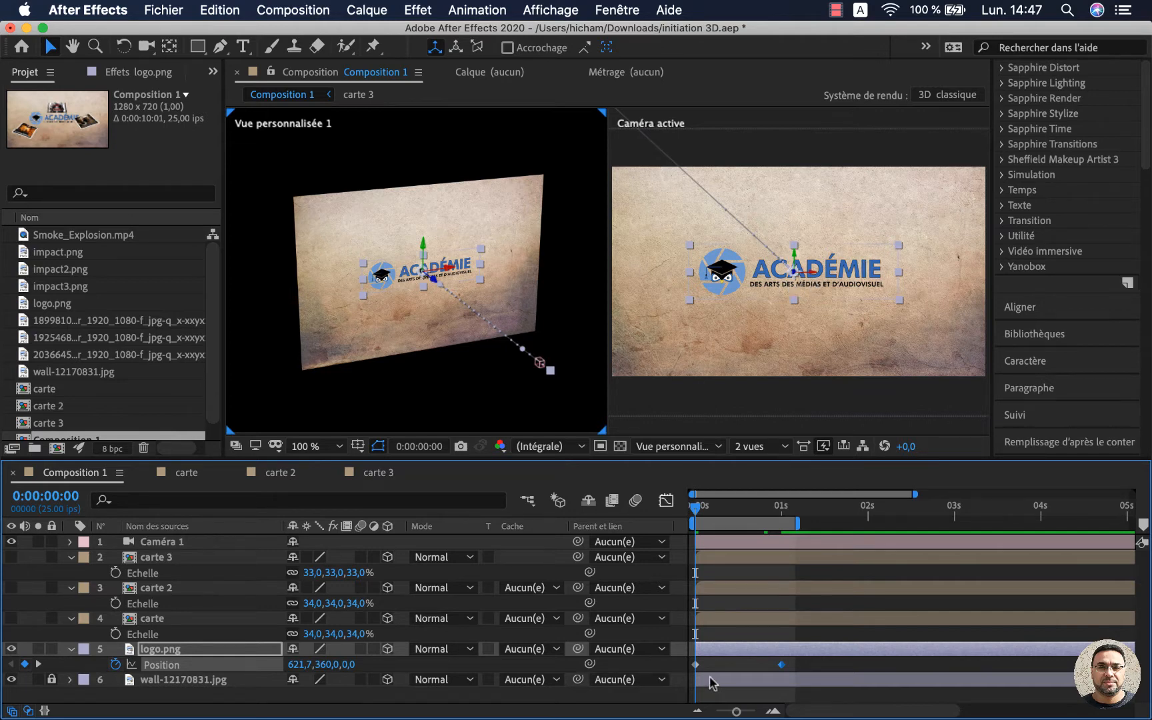
key("space")
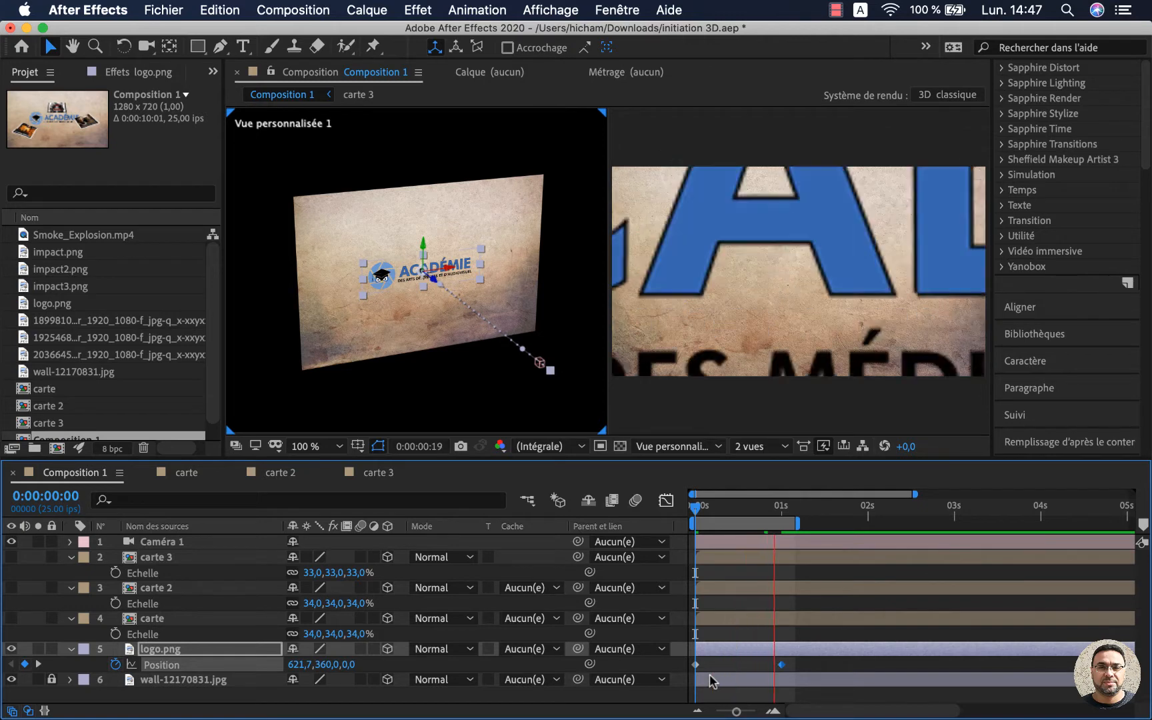
key("space")
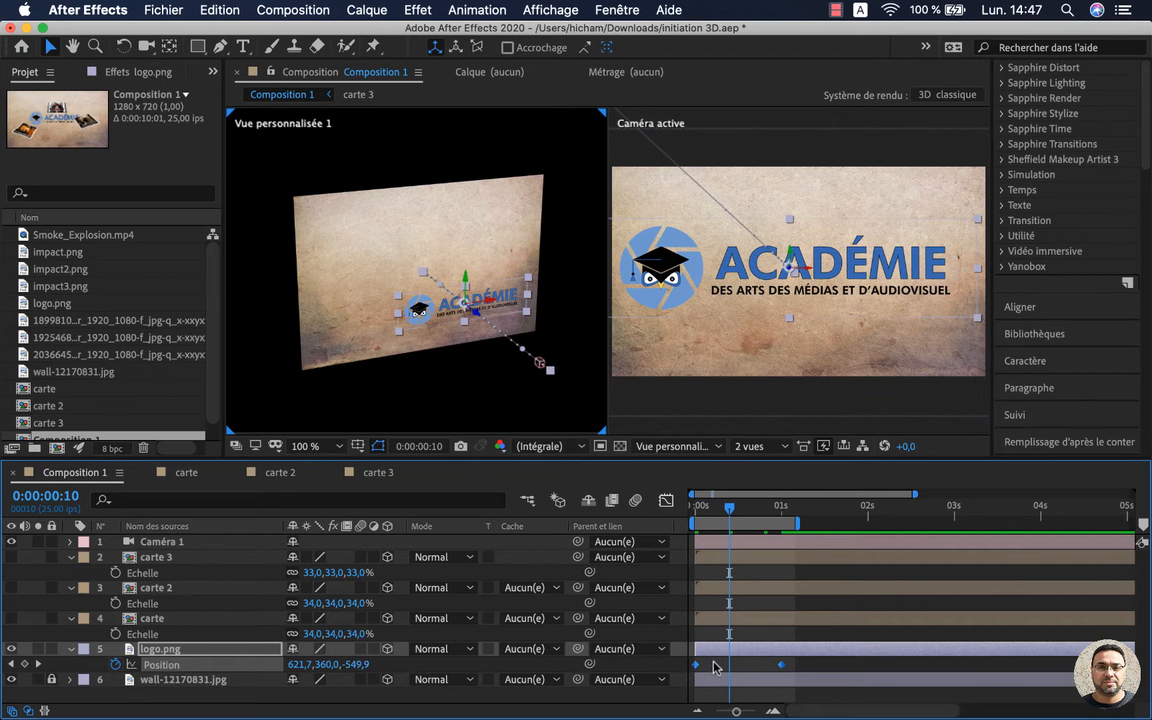
- Reverse the two Position keyframes of logo.png in time
right_click(783, 665)
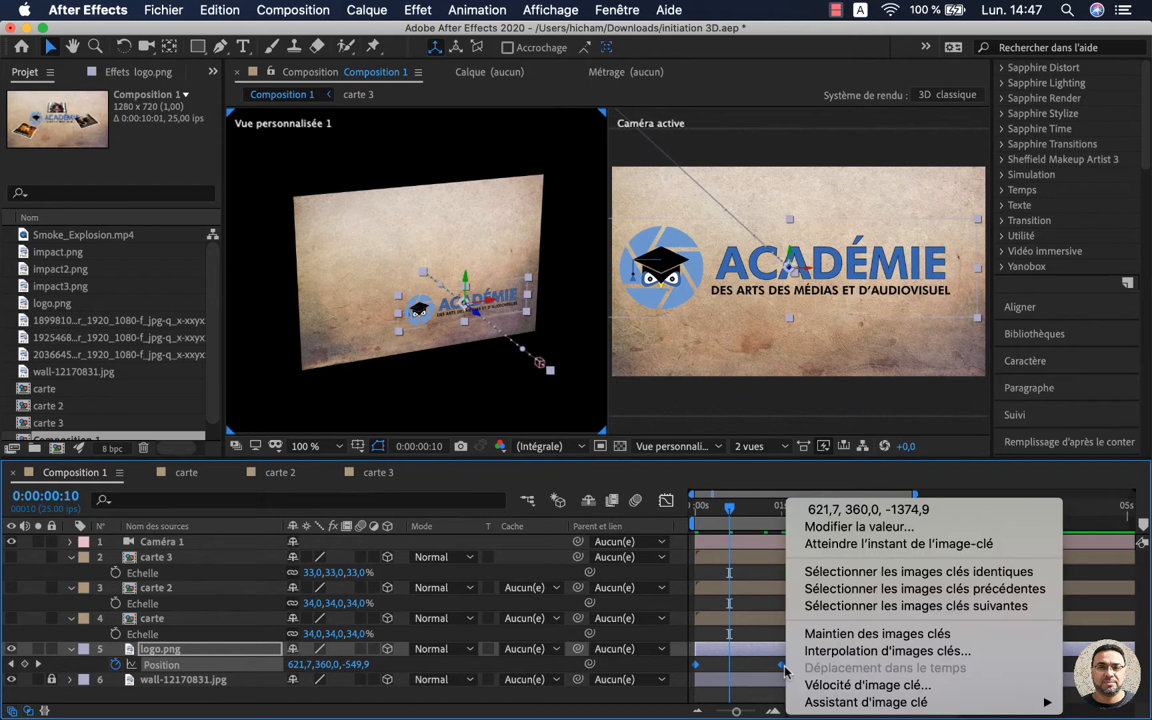
mouse_move(835, 704)
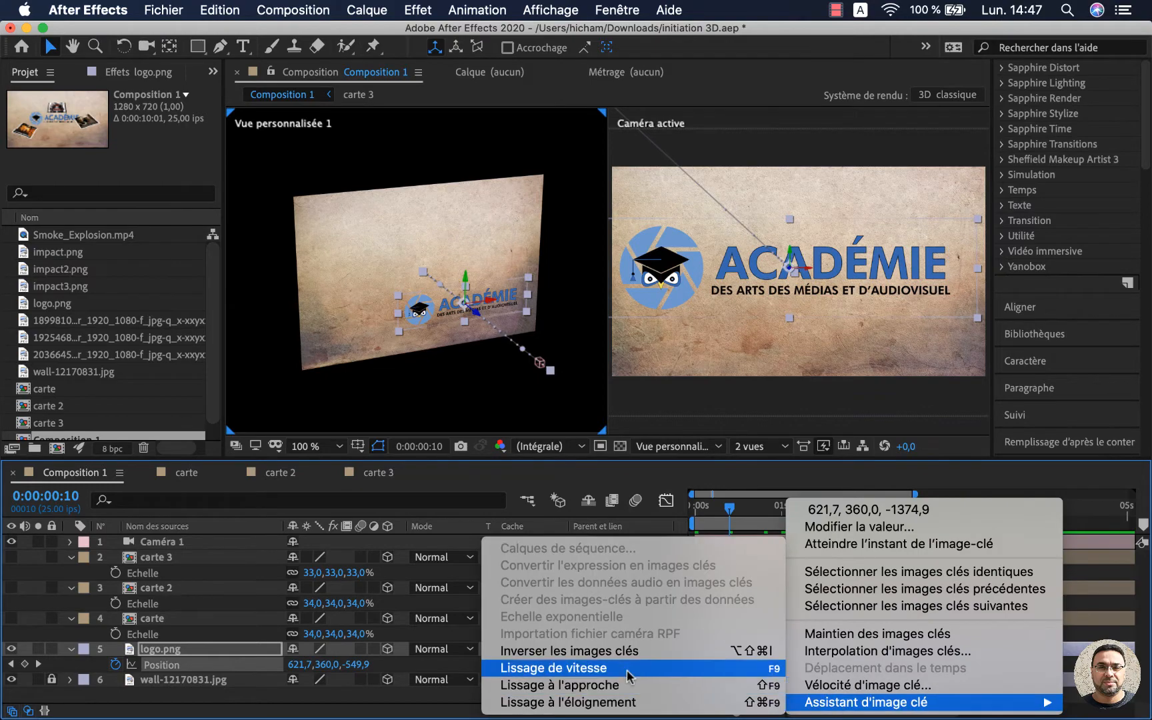
left_click(617, 651)
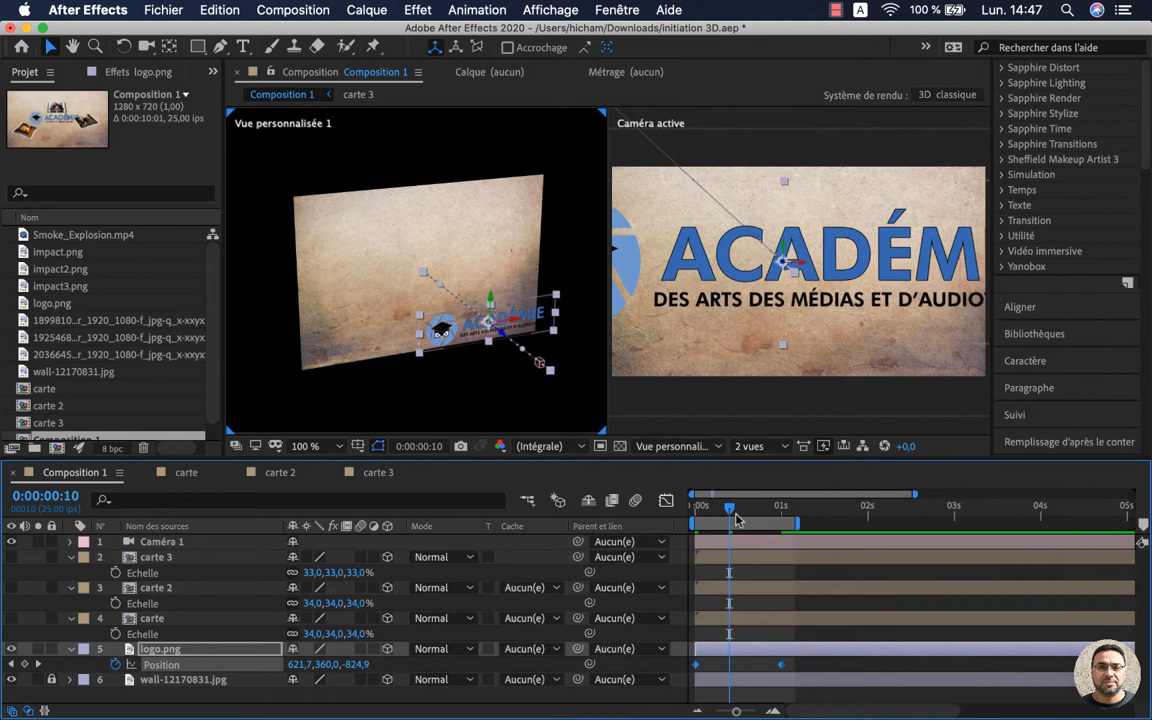
- Play the reversed logo animation from the start and scrub through its frames to review the speed
left_click_drag(729, 507, 667, 509)
key("space")
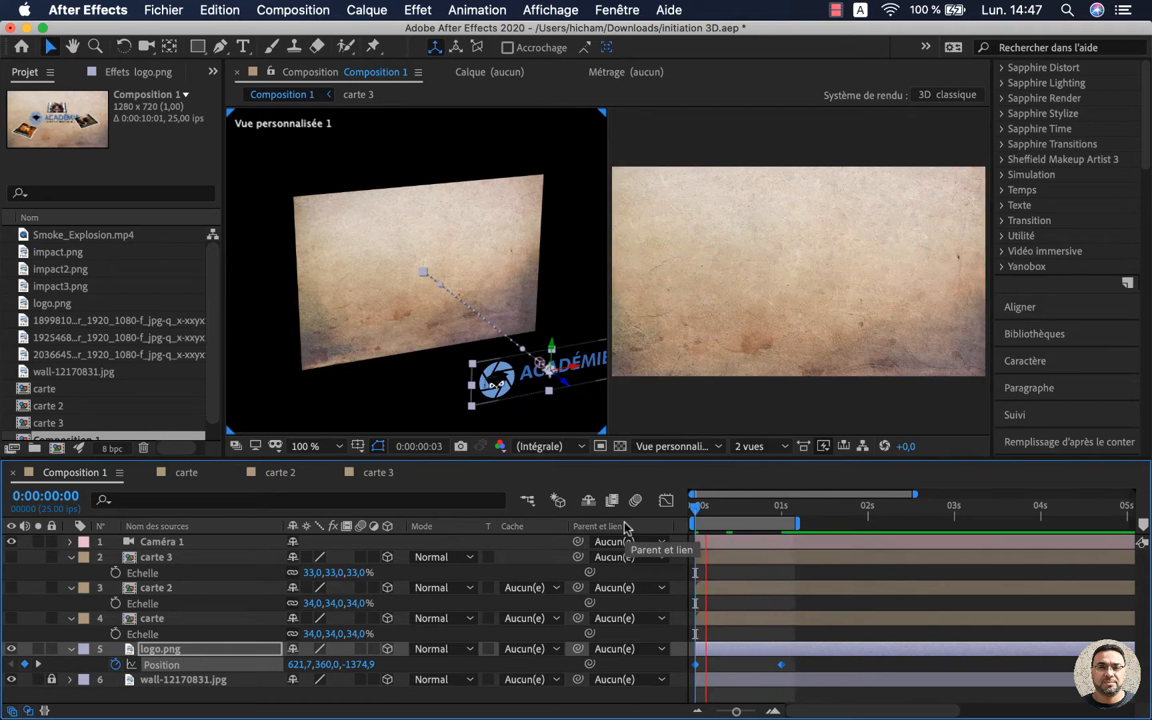
left_click(701, 508)
left_click_drag(724, 512, 767, 509)
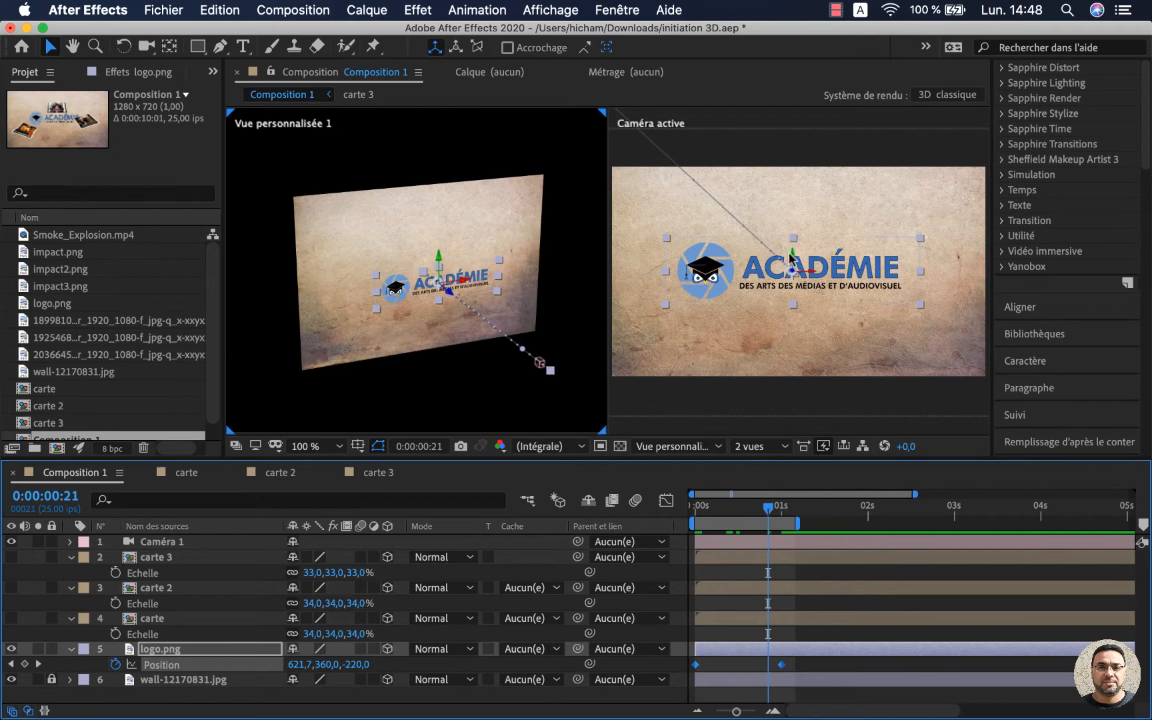
mouse_move(760, 508)
left_mouse_down()
mouse_move(690, 512)
mouse_move(752, 513)
left_mouse_up()
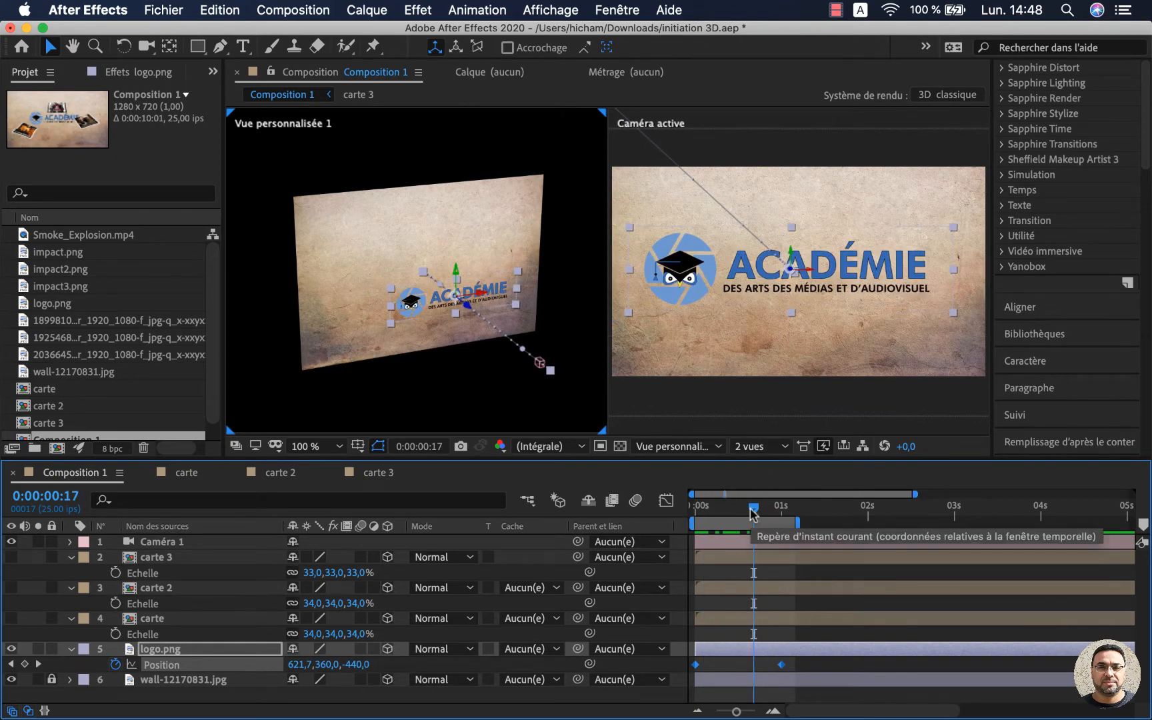
left_click_drag(751, 511, 760, 511)
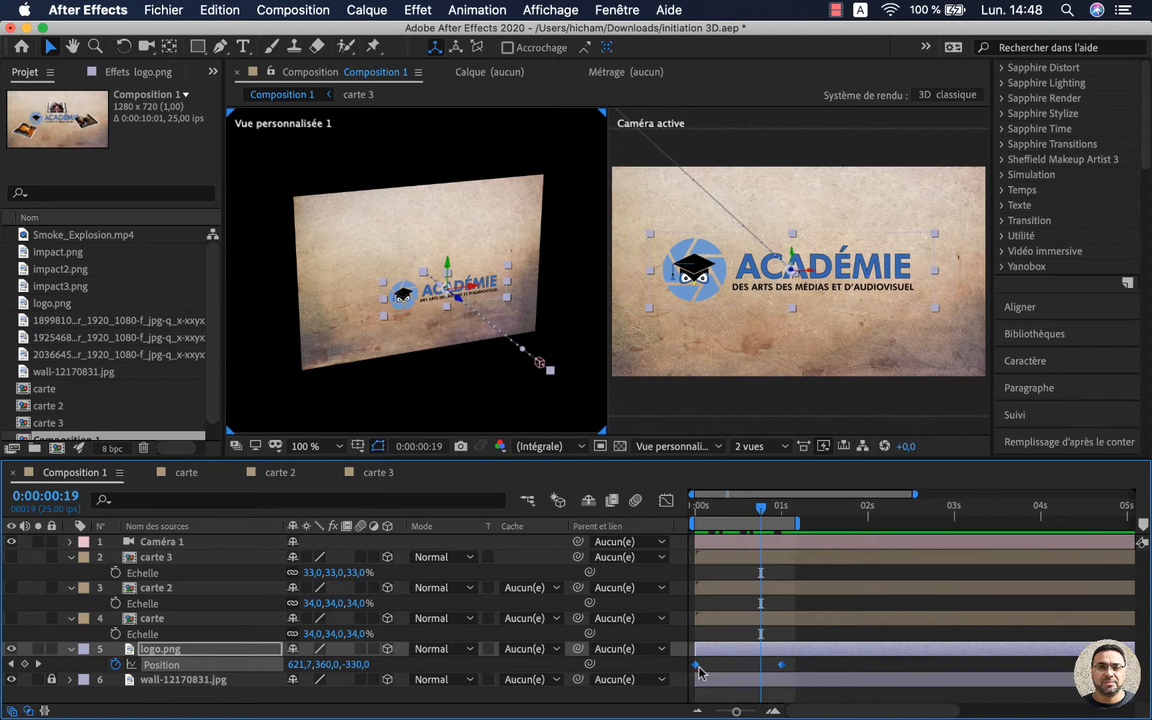
- Apply Easy Ease (Lissage de vitesse) to both Position keyframes of logo.png
right_click(785, 666)
mouse_move(826, 706)
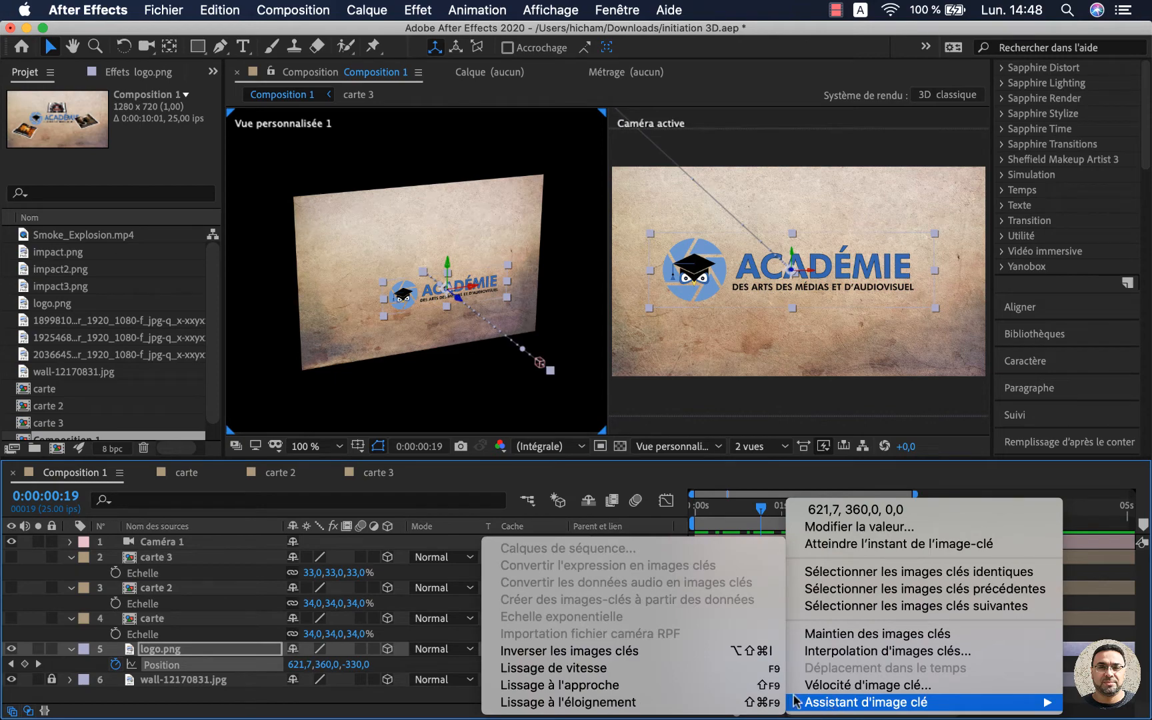
left_click(769, 669)
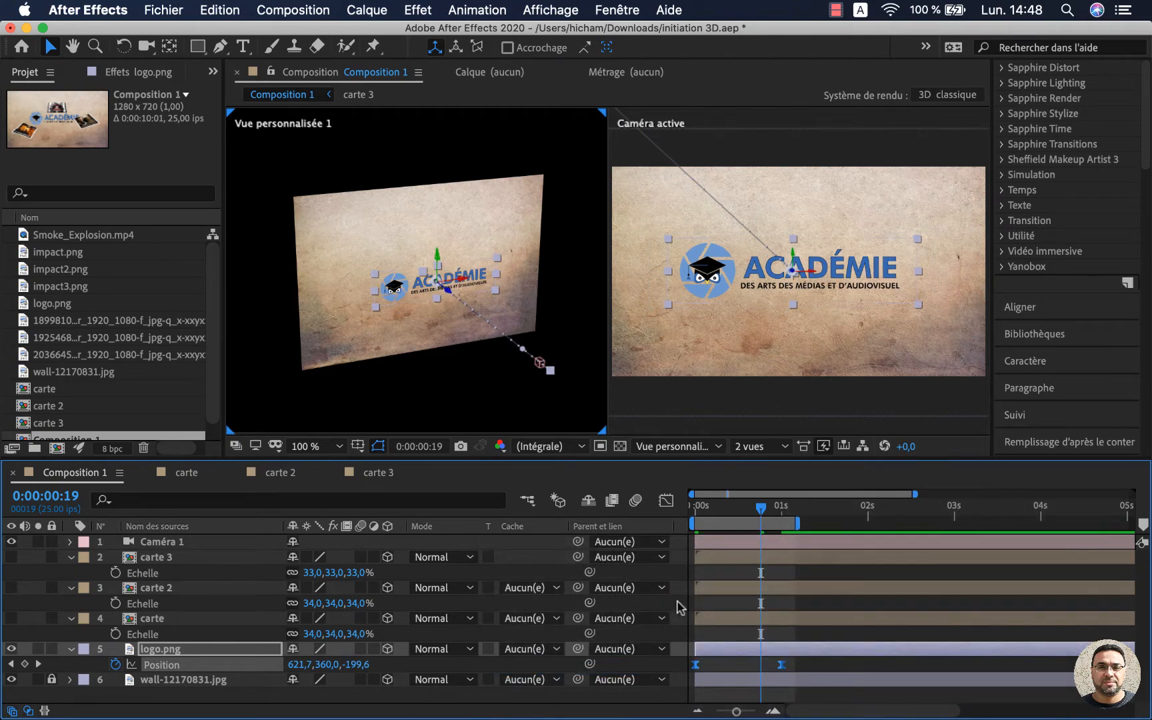
- Reshape the logo's Position speed graph so it accelerates slowly and peaks just before the last keyframe, preview it, and close the graph editor
left_click(665, 502)
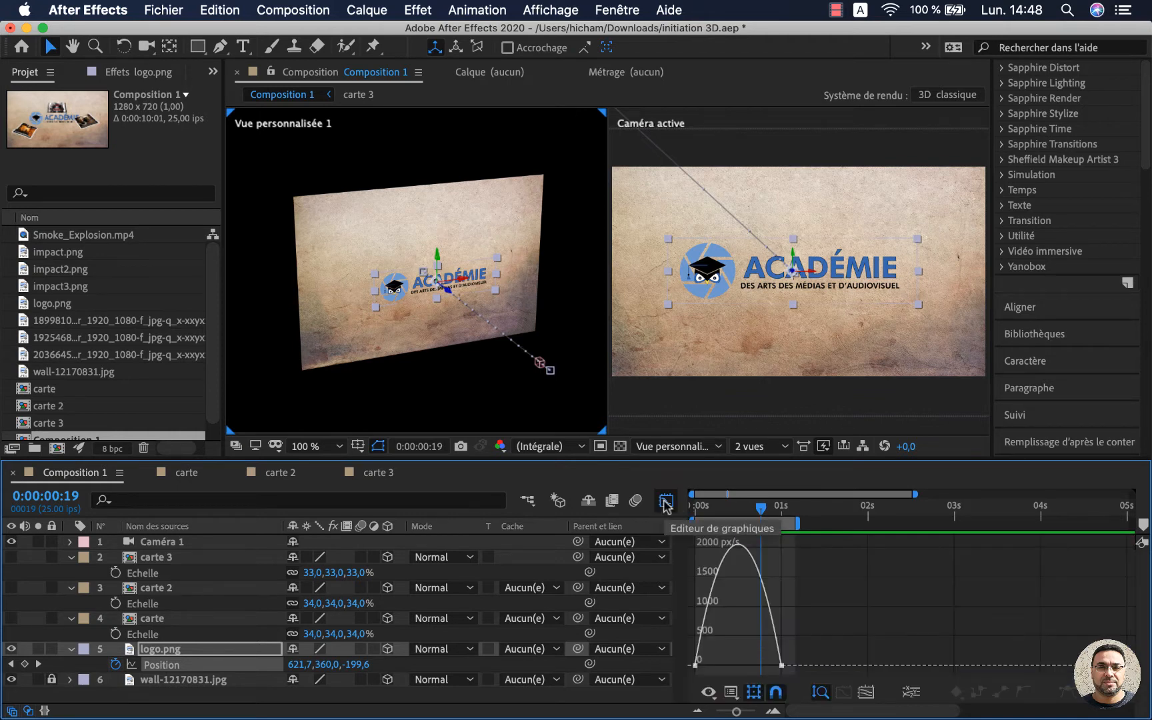
left_click(775, 712)
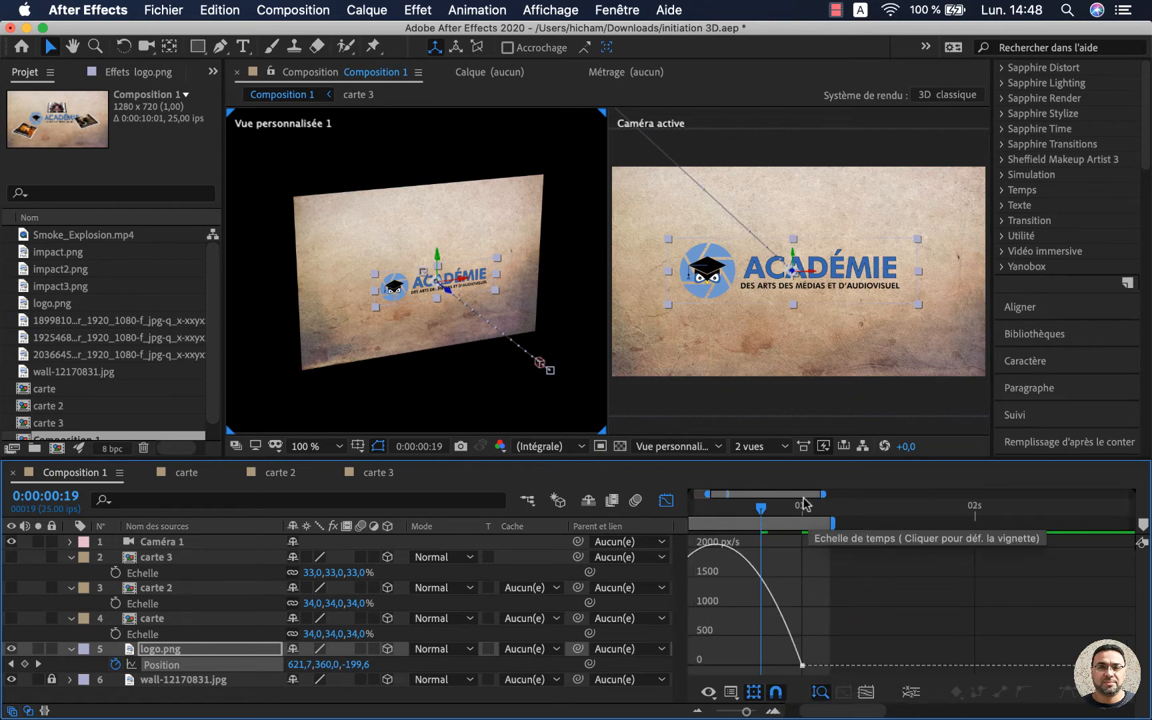
left_click_drag(783, 496, 766, 497)
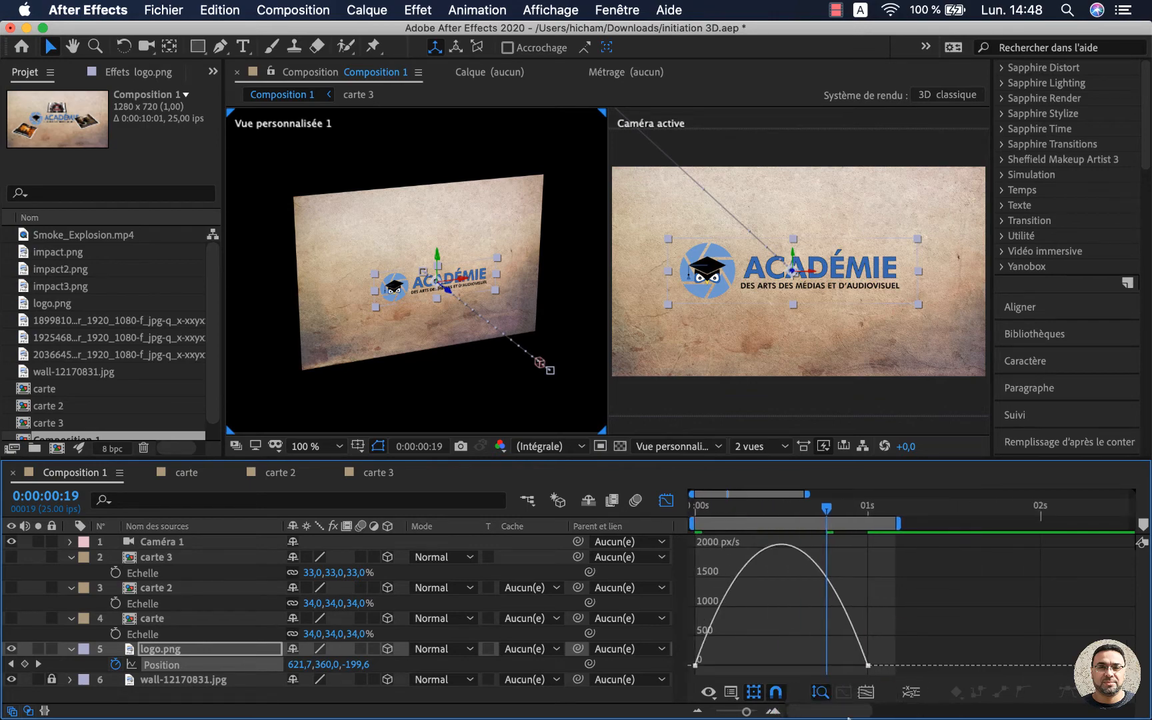
left_click(865, 694)
left_click(695, 665)
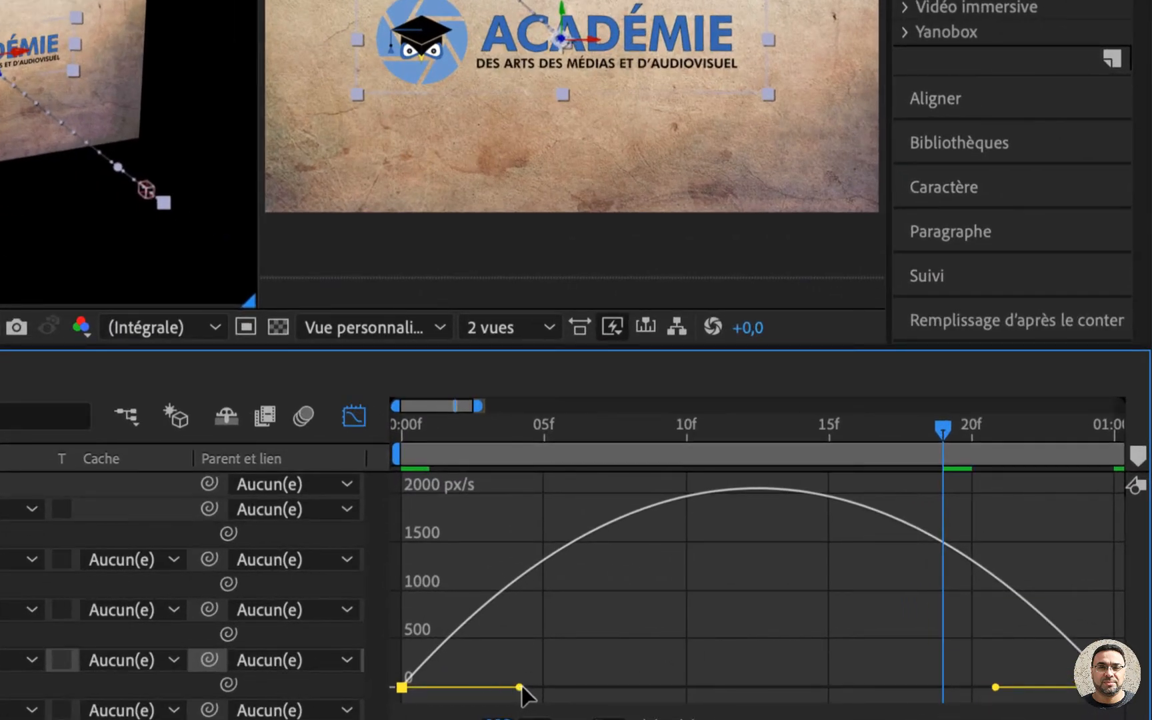
left_click_drag(519, 686, 668, 685)
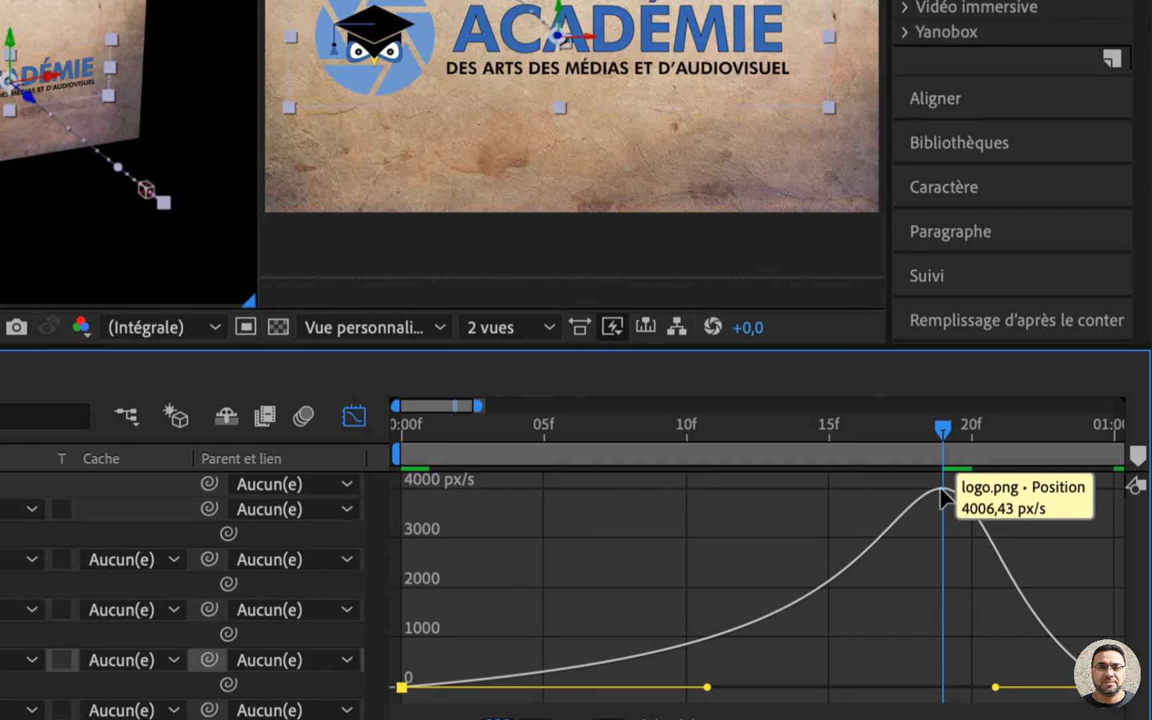
left_click(347, 414)
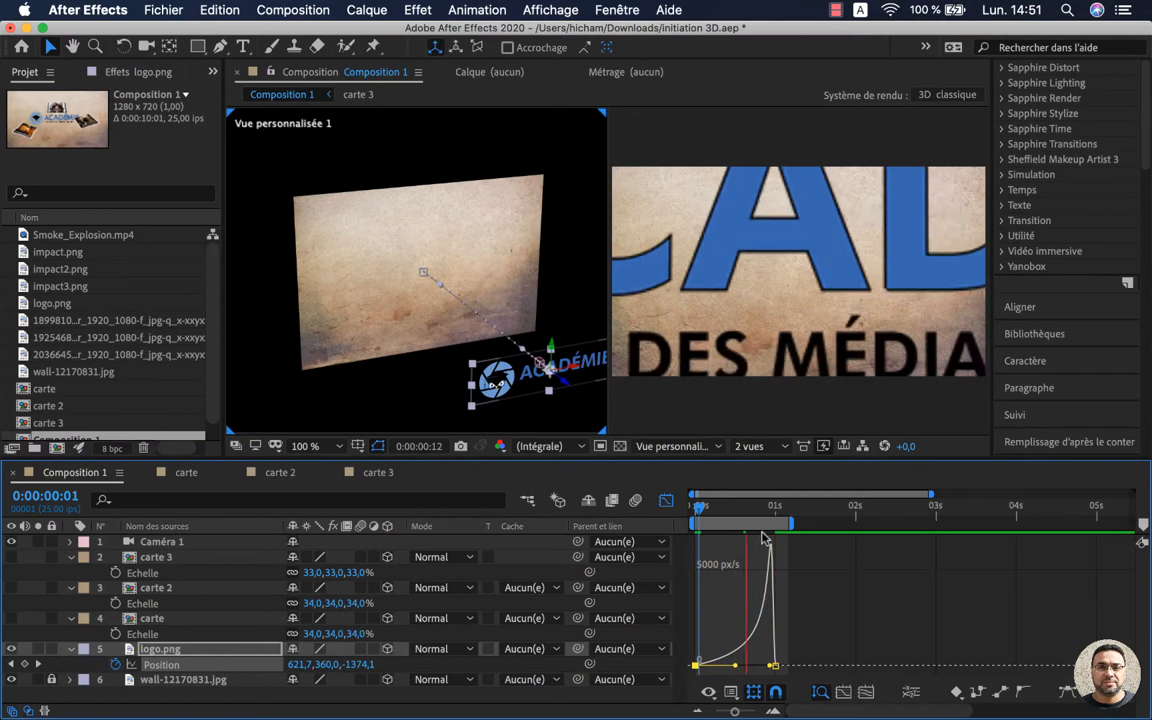
key("space")
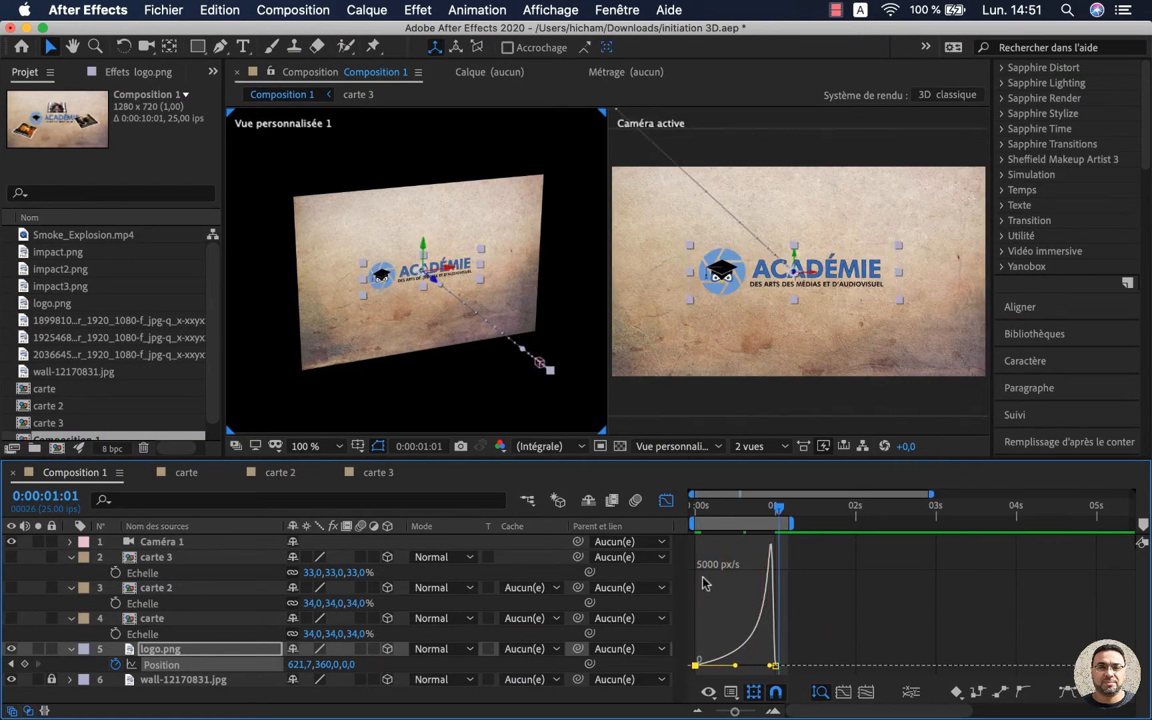
left_click(666, 500)
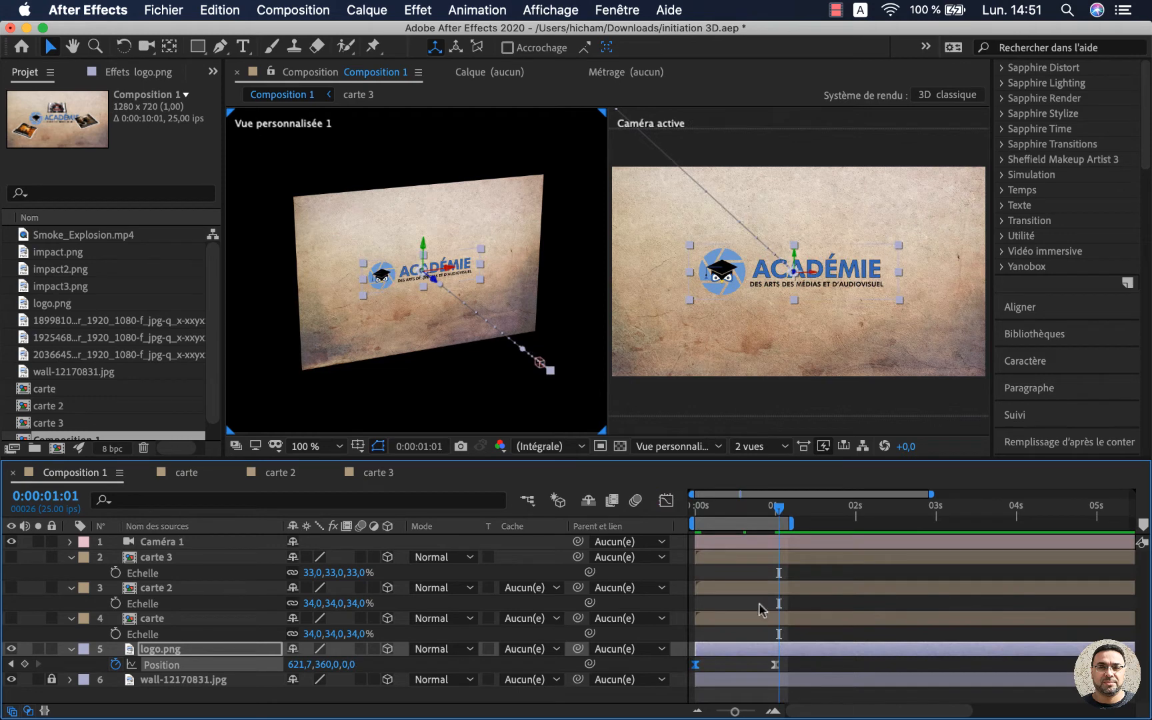
- Move the logo's last Position keyframe earlier to 0:00:00:17, preview the faster impact, and place the current time on that keyframe
left_click(796, 666)
left_click_drag(775, 665, 752, 669)
left_click(695, 507)
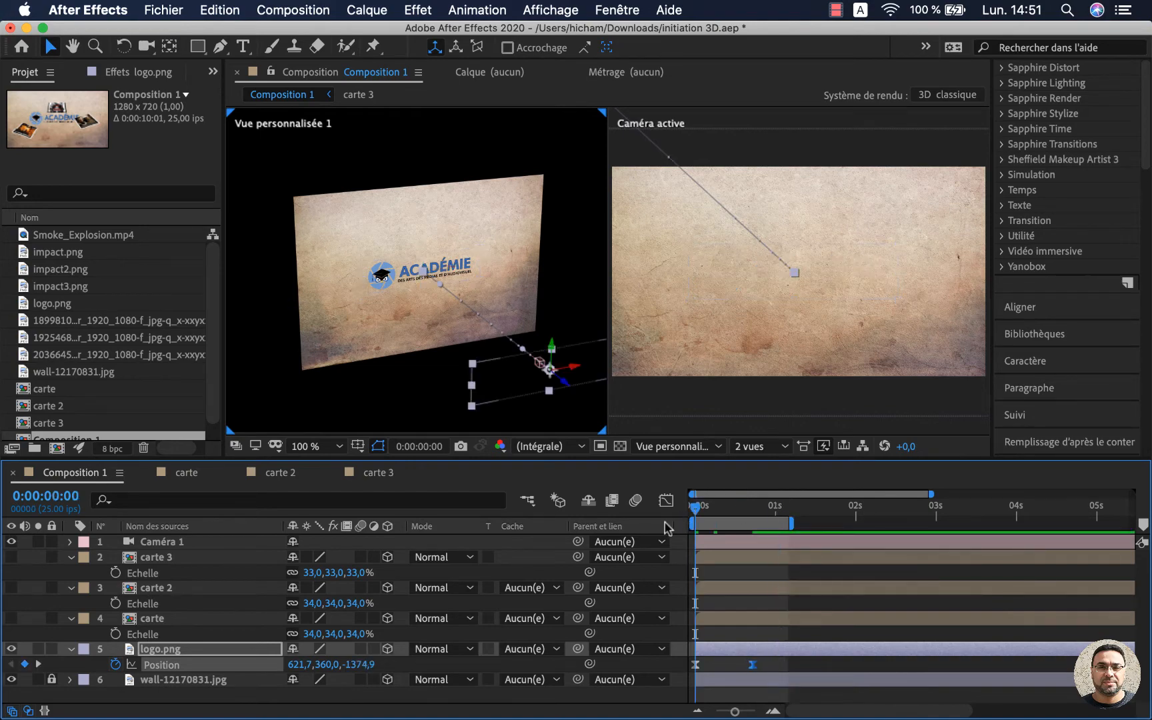
key("space")
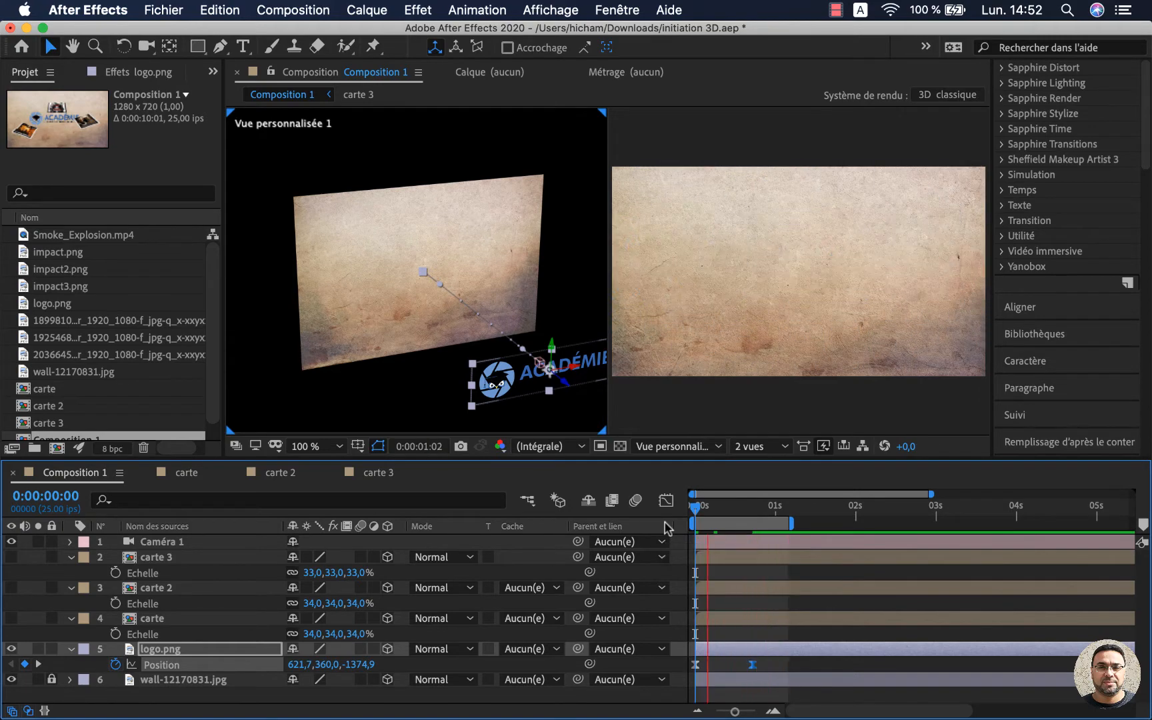
left_click(750, 665)
left_click_drag(709, 512, 744, 519)
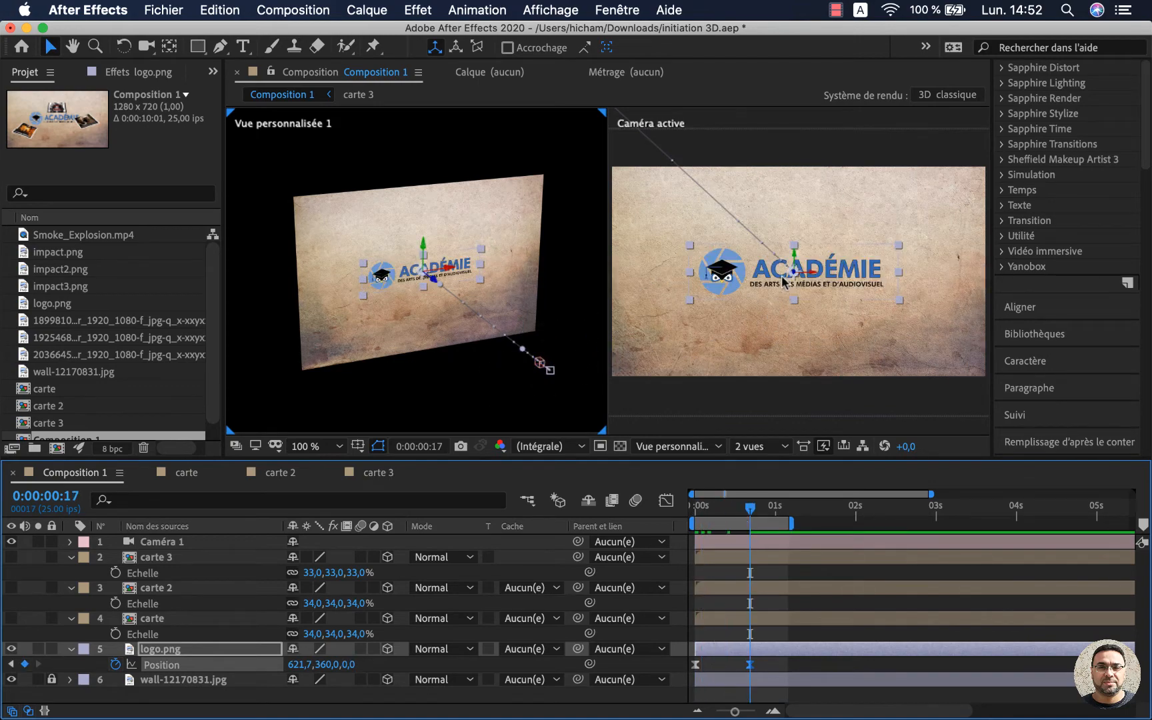
- Add Smoke_Explosion.mp4 to Composition 1 as a layer between logo.png and the wall background
left_click(750, 616)
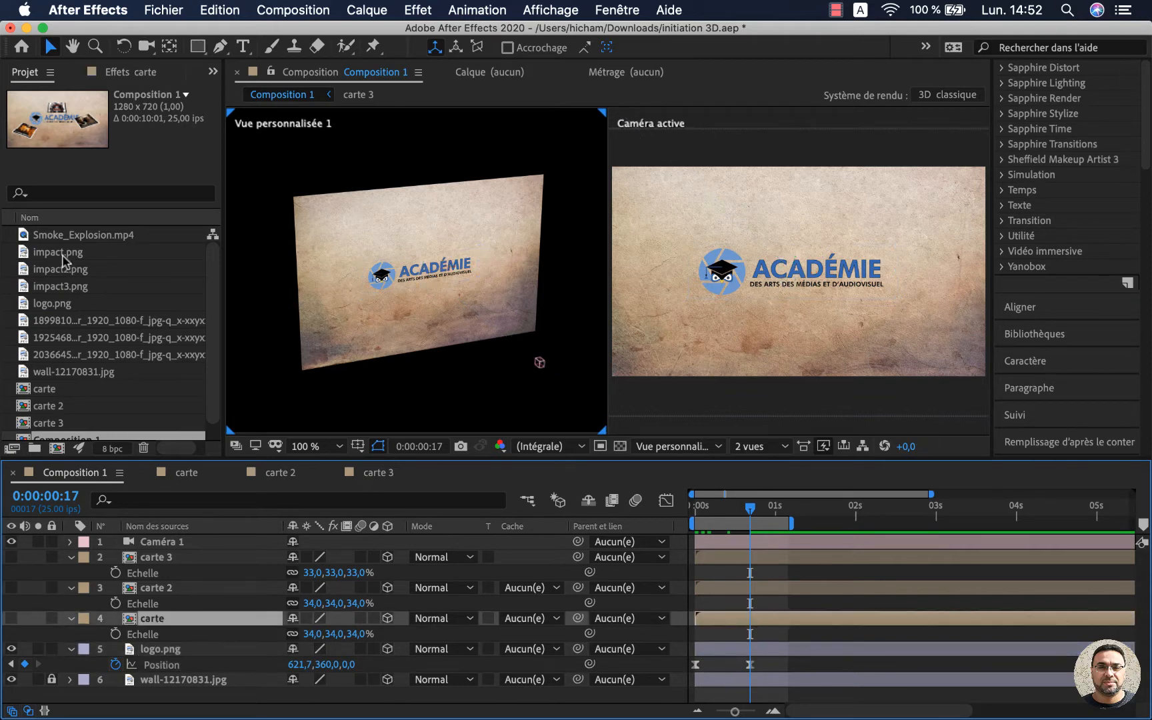
left_click(27, 236)
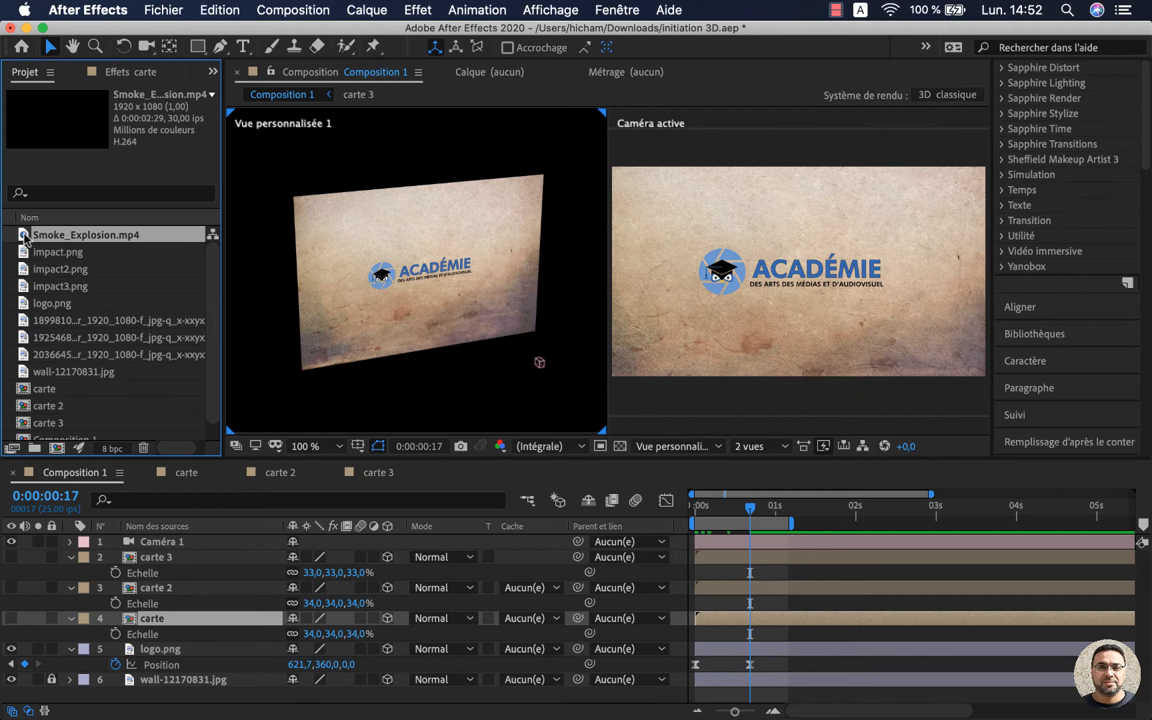
left_click_drag(27, 239, 183, 673)
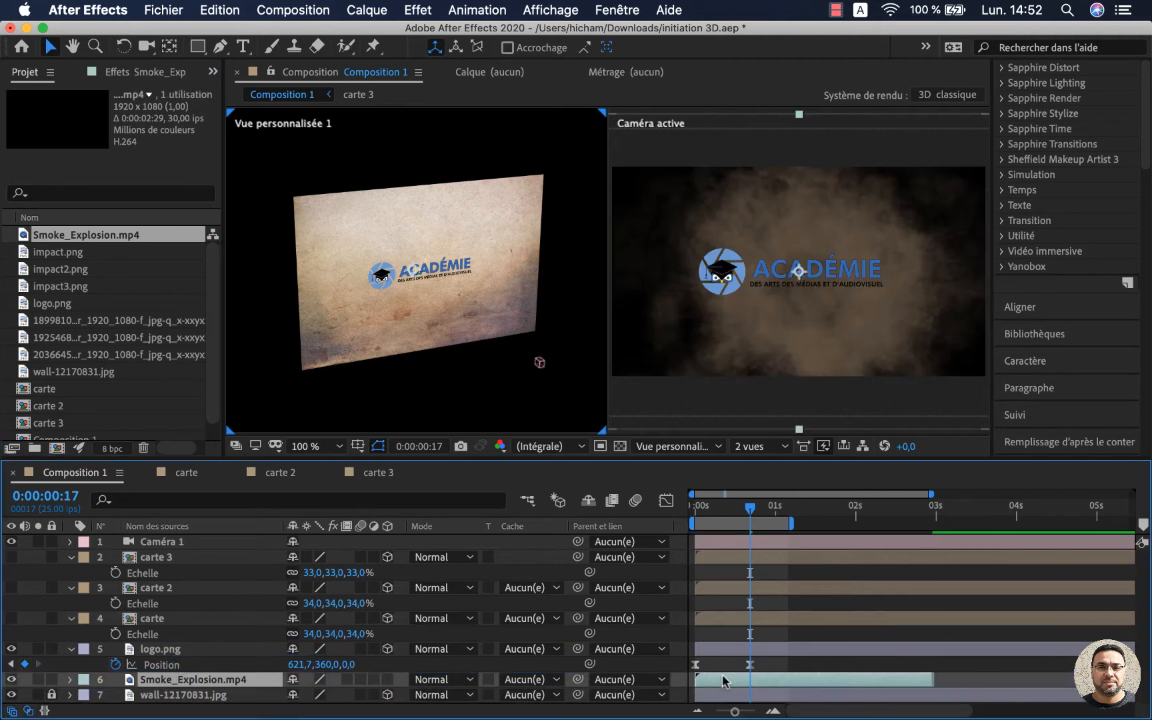
- Shift the Smoke_Explosion.mp4 layer to start just before the logo's last Position keyframe and set its blending mode to Ecran
left_click_drag(723, 680, 767, 681)
left_click(749, 665)
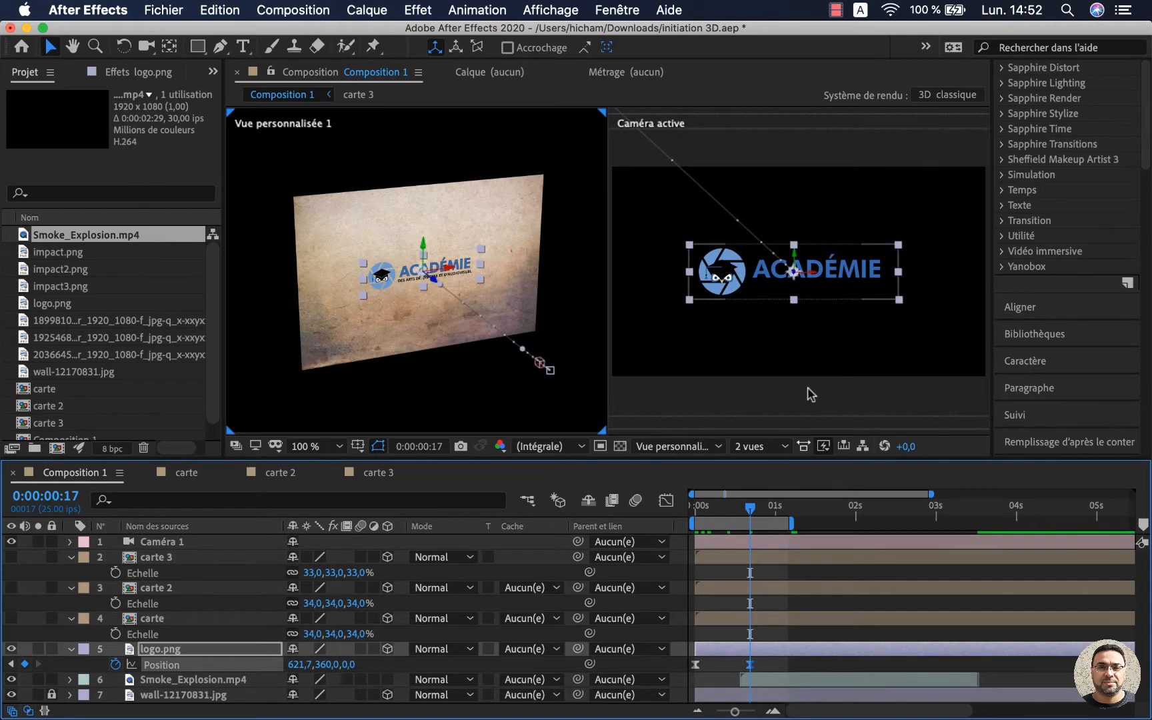
left_click(843, 507)
left_click(826, 680)
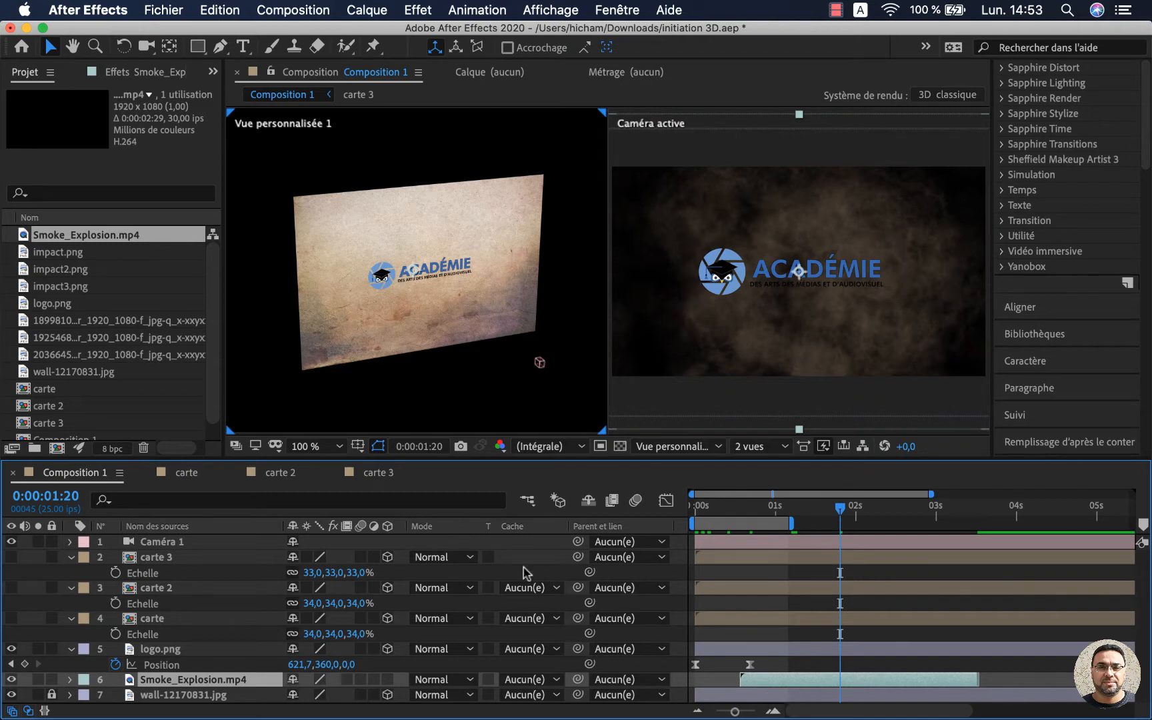
left_click(461, 681)
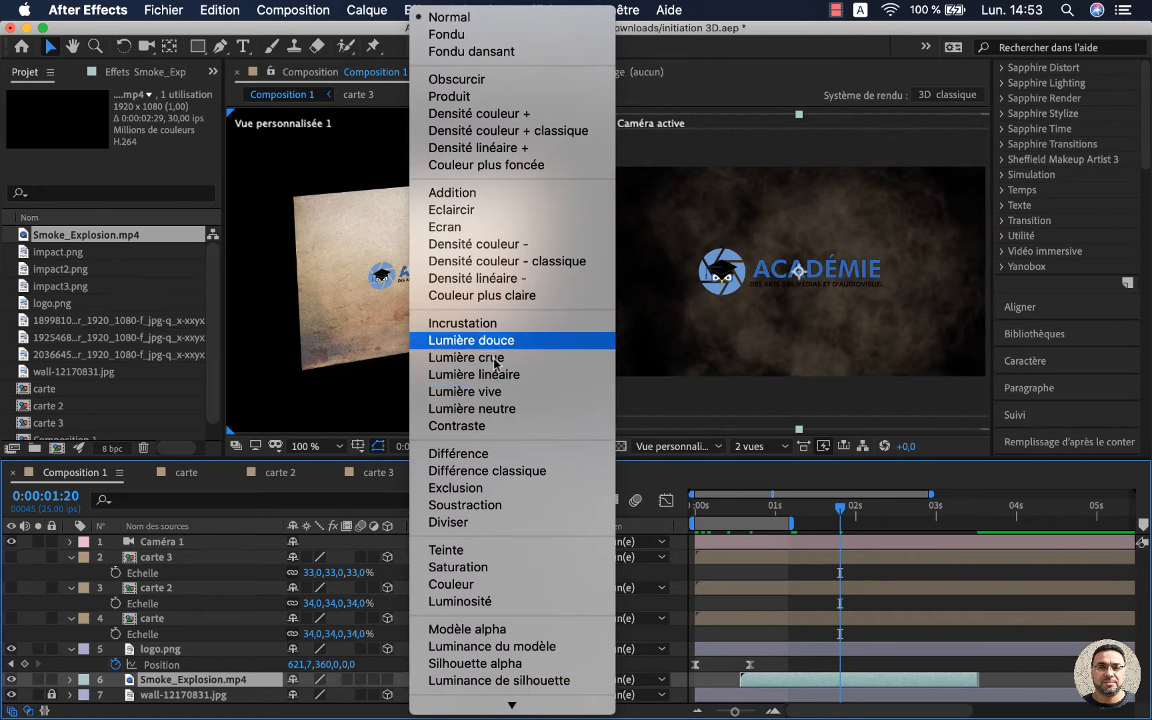
left_click(498, 228)
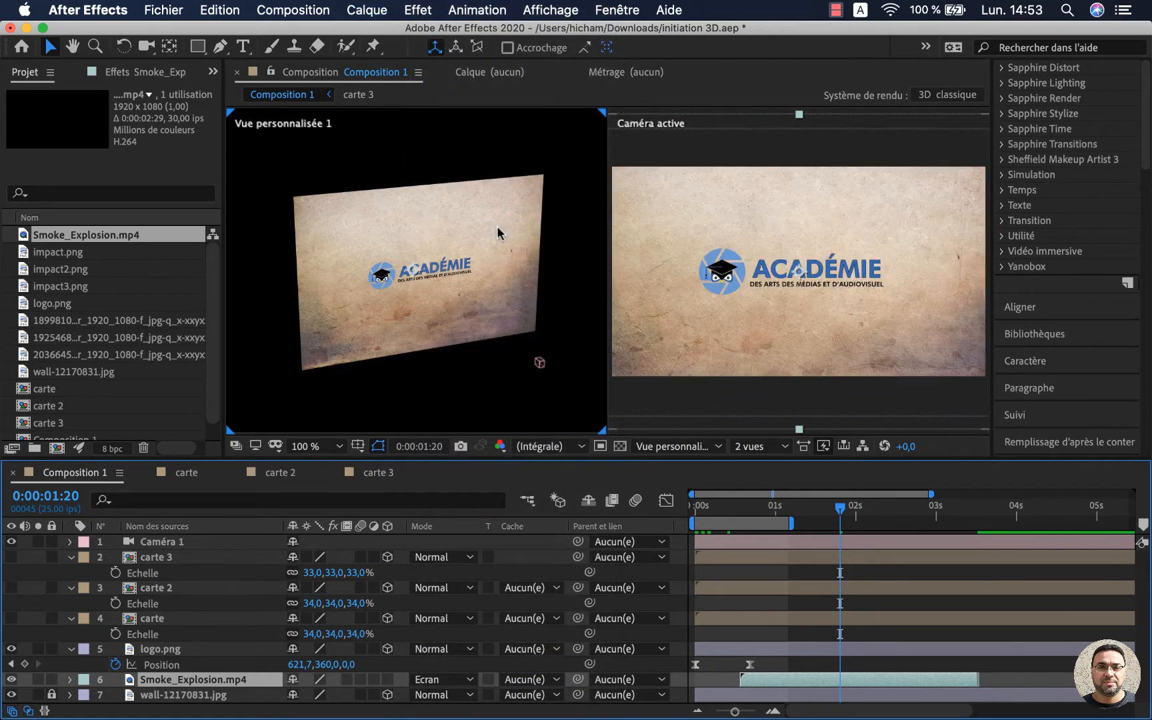
- Move the Smoke_Explosion.mp4 layer slightly earlier, preview the impact, and trim the layer's end to 0:00:01:24
left_click(775, 512)
mouse_move(779, 512)
left_mouse_down()
mouse_move(755, 519)
mouse_move(768, 517)
left_mouse_up()
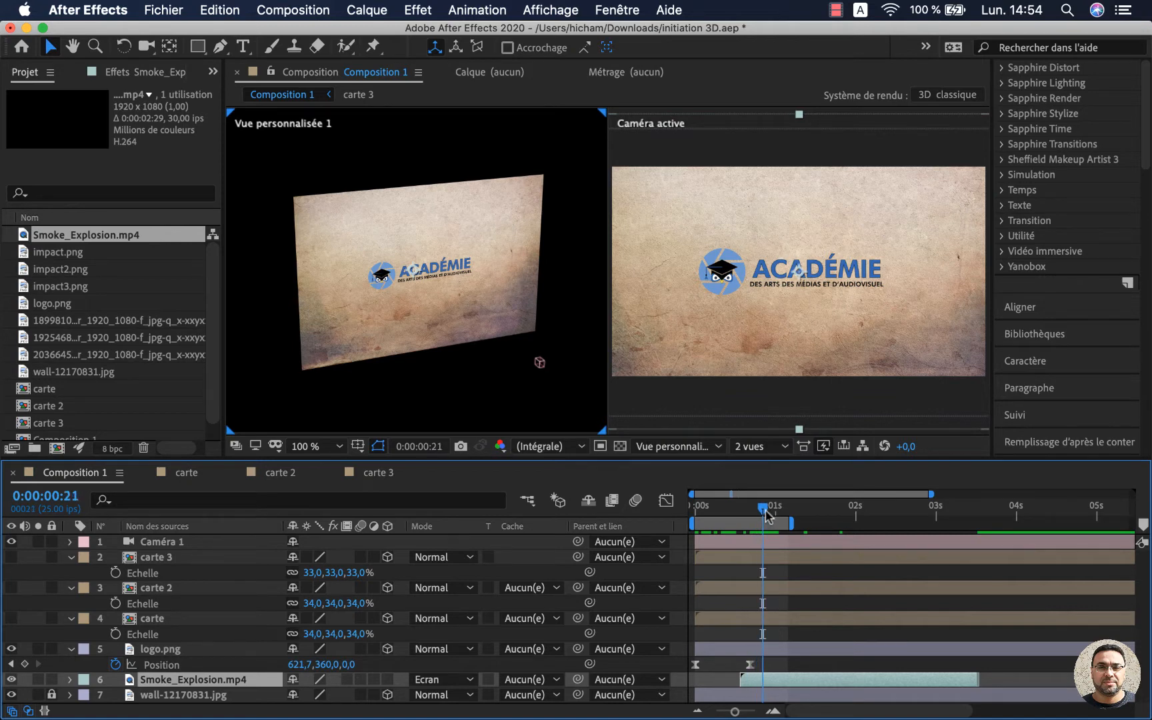
mouse_move(742, 680)
left_mouse_down()
mouse_move(786, 683)
mouse_move(727, 679)
left_mouse_up()
left_click_drag(740, 510, 706, 512)
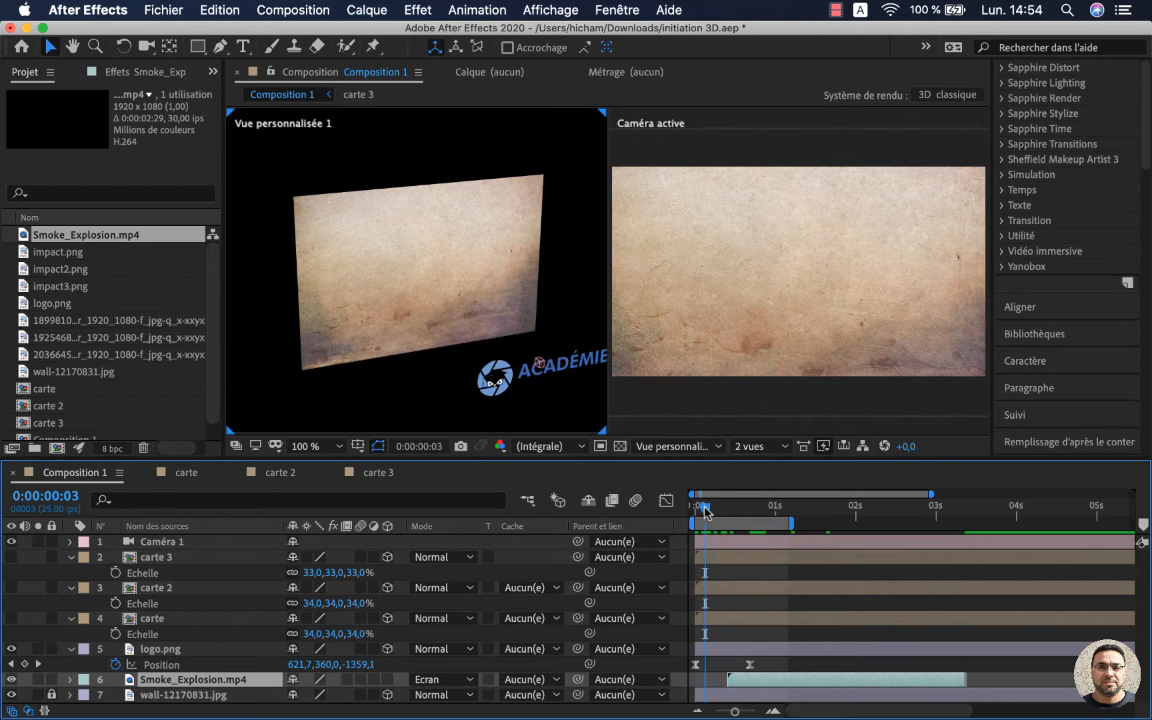
key("space")
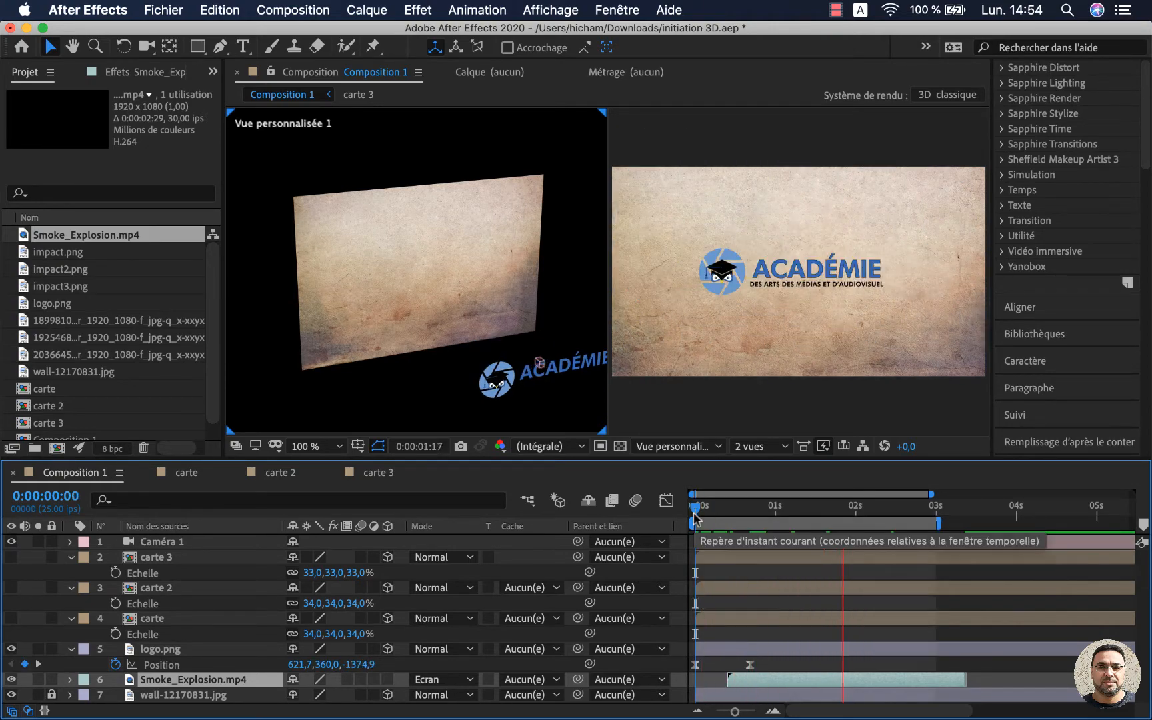
key("space")
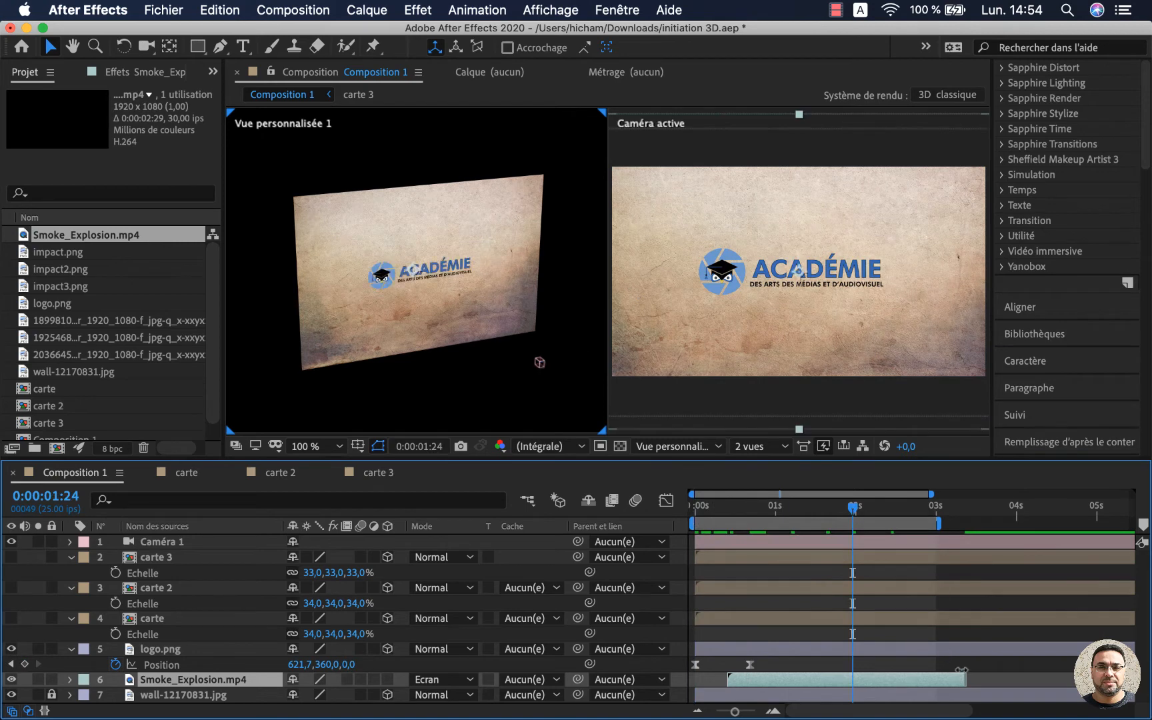
left_click_drag(968, 678, 854, 678)
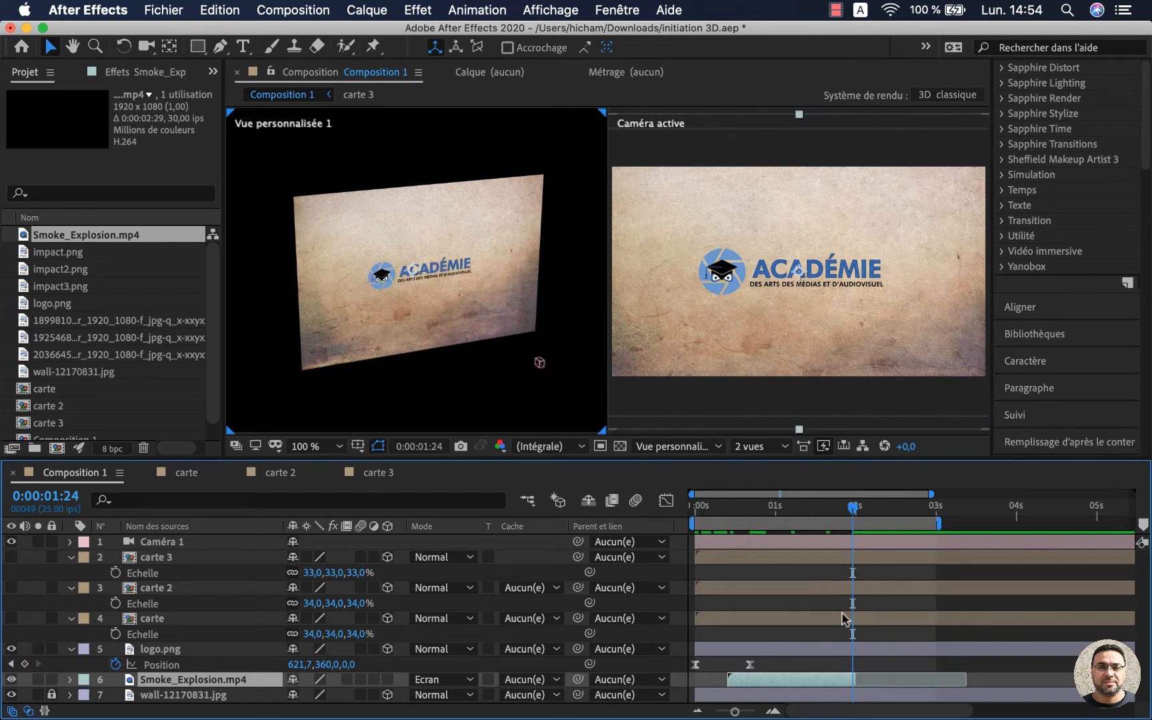
- Make the carte layer visible and trim its start to 0:00:01:24
left_click(858, 620)
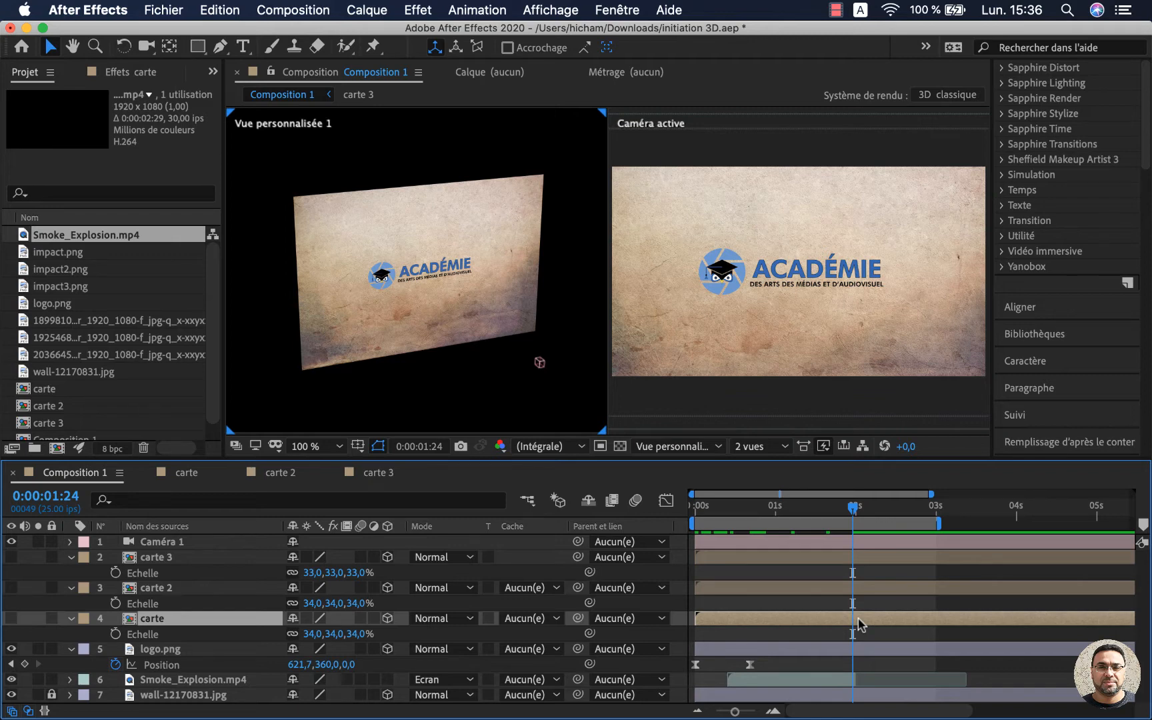
left_click(11, 619)
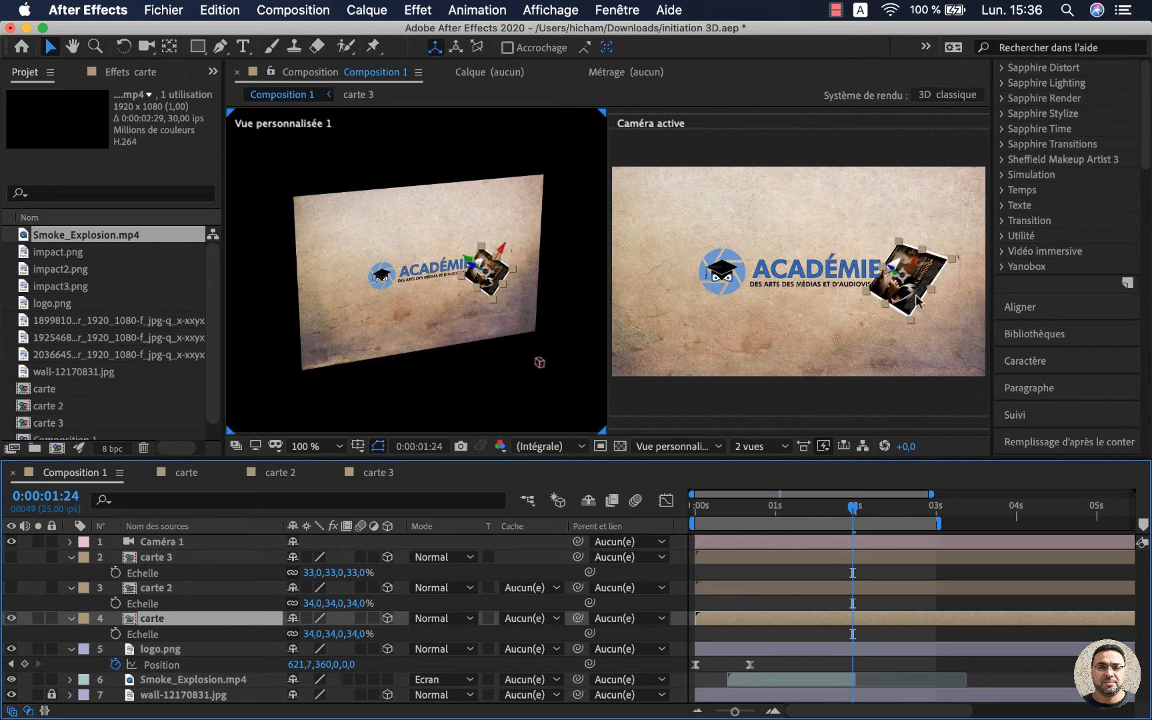
left_click(835, 680)
mouse_move(850, 507)
left_mouse_down()
mouse_move(827, 508)
mouse_move(853, 513)
left_mouse_up()
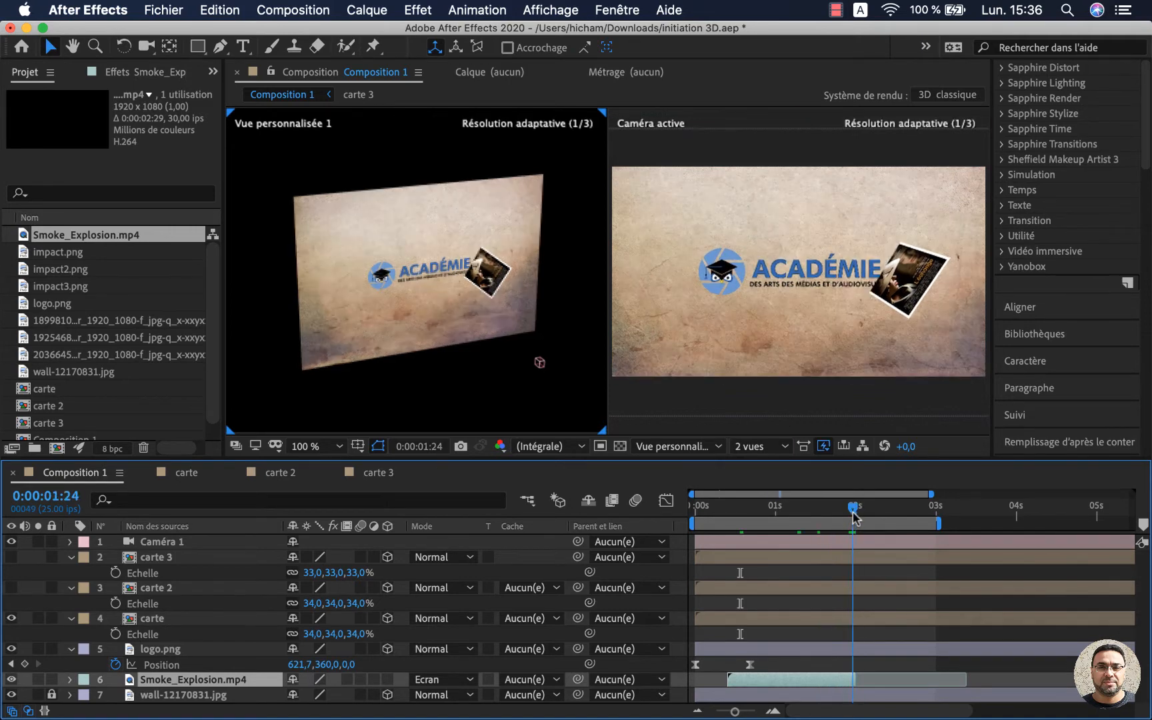
left_click(867, 622)
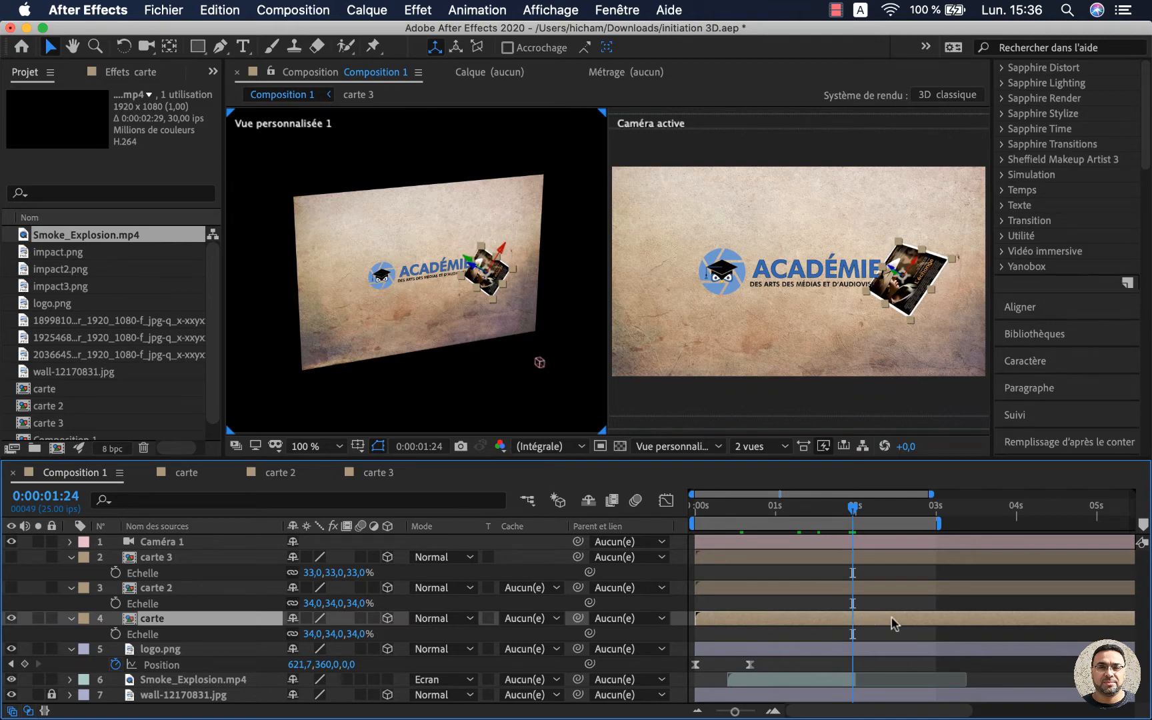
key("alt+bracketleft")
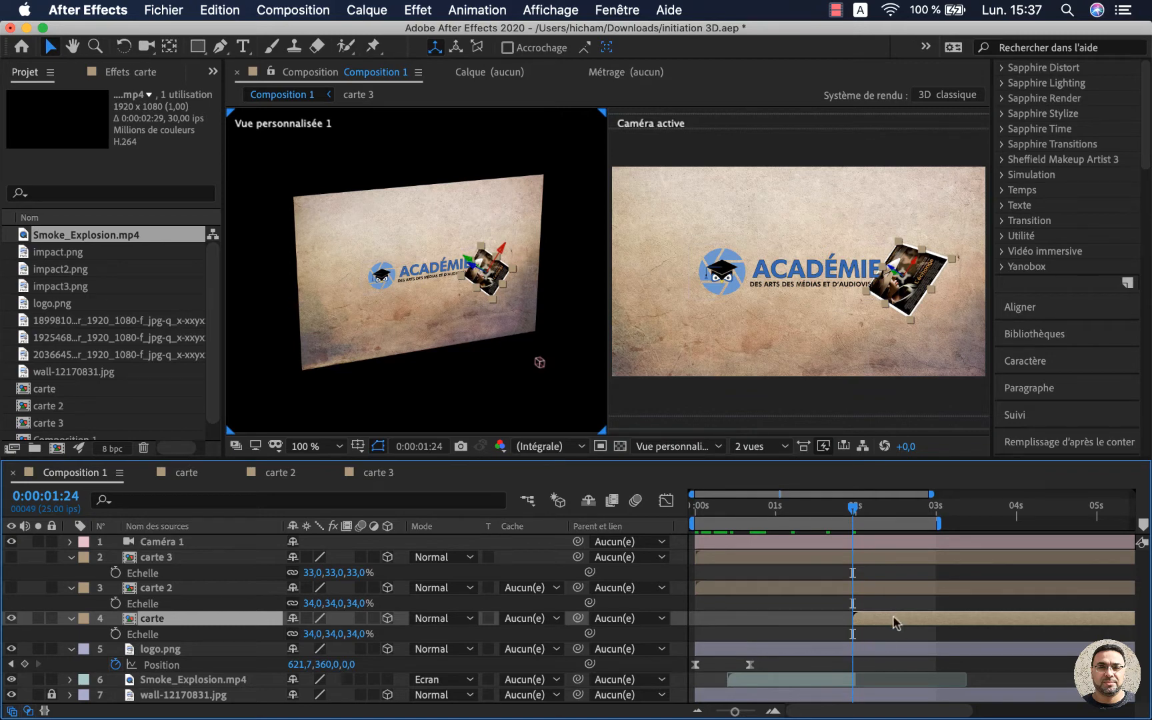
- Add a Position keyframe to the carte layer at 0:00:01:24 and nudge the card to 966,8, 375,5, -112,0
key("p")
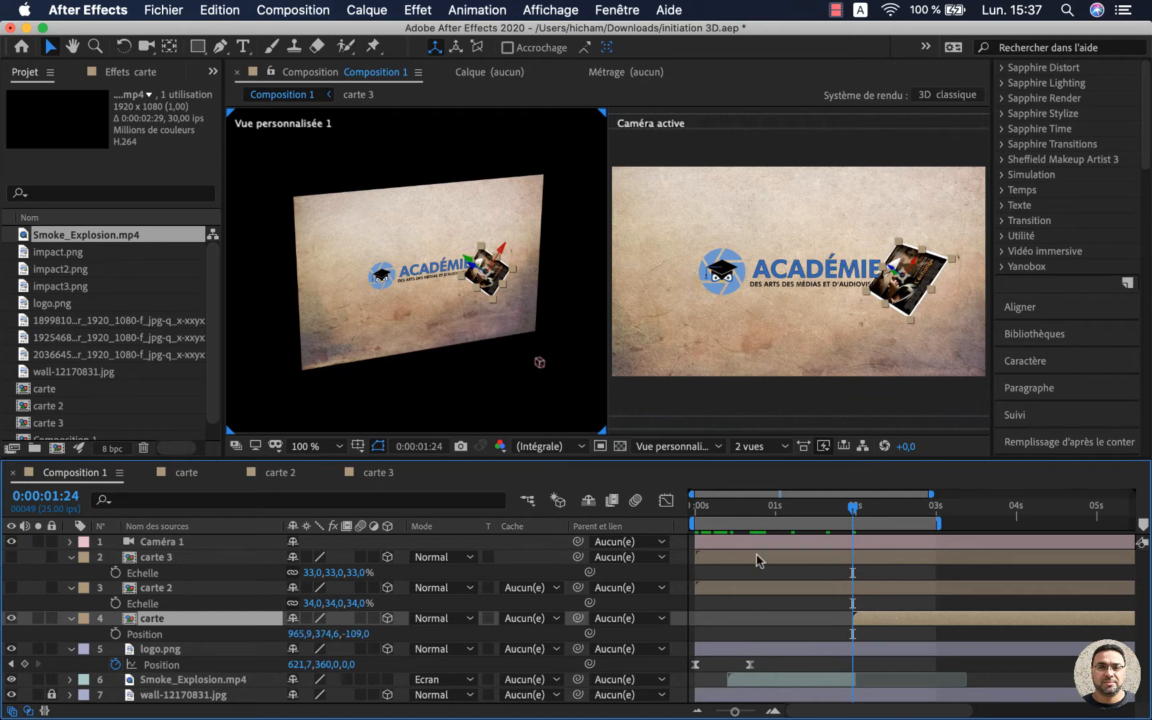
left_click(115, 633)
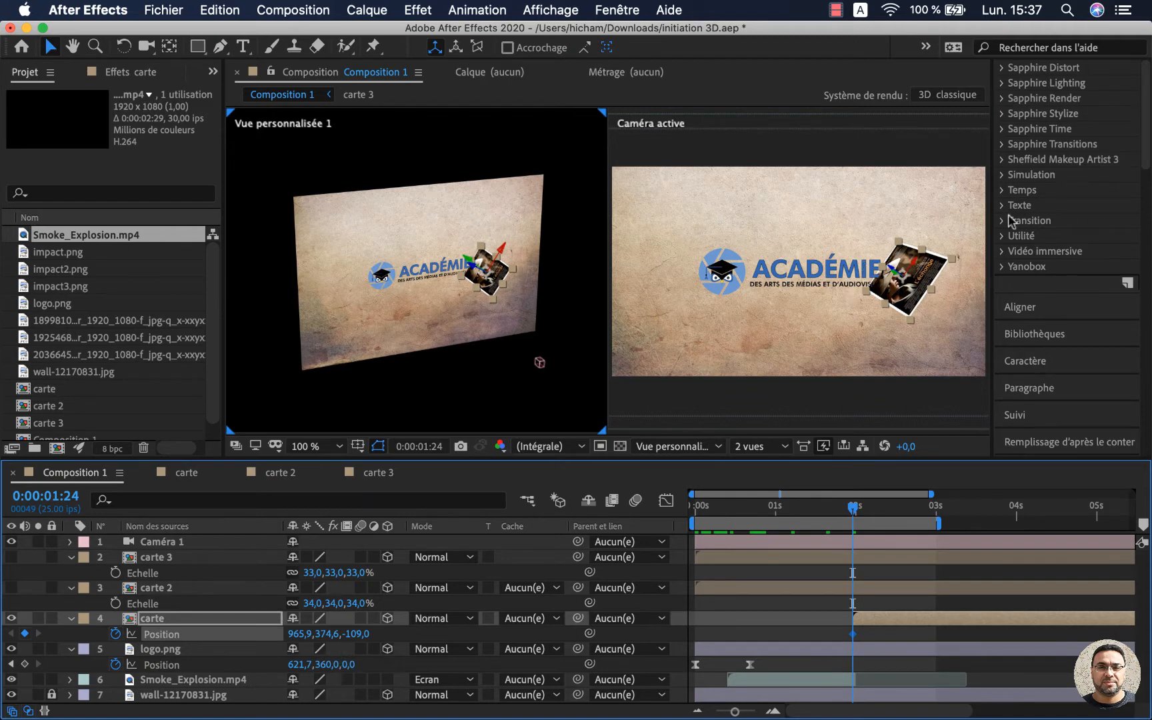
left_click_drag(892, 270, 888, 267)
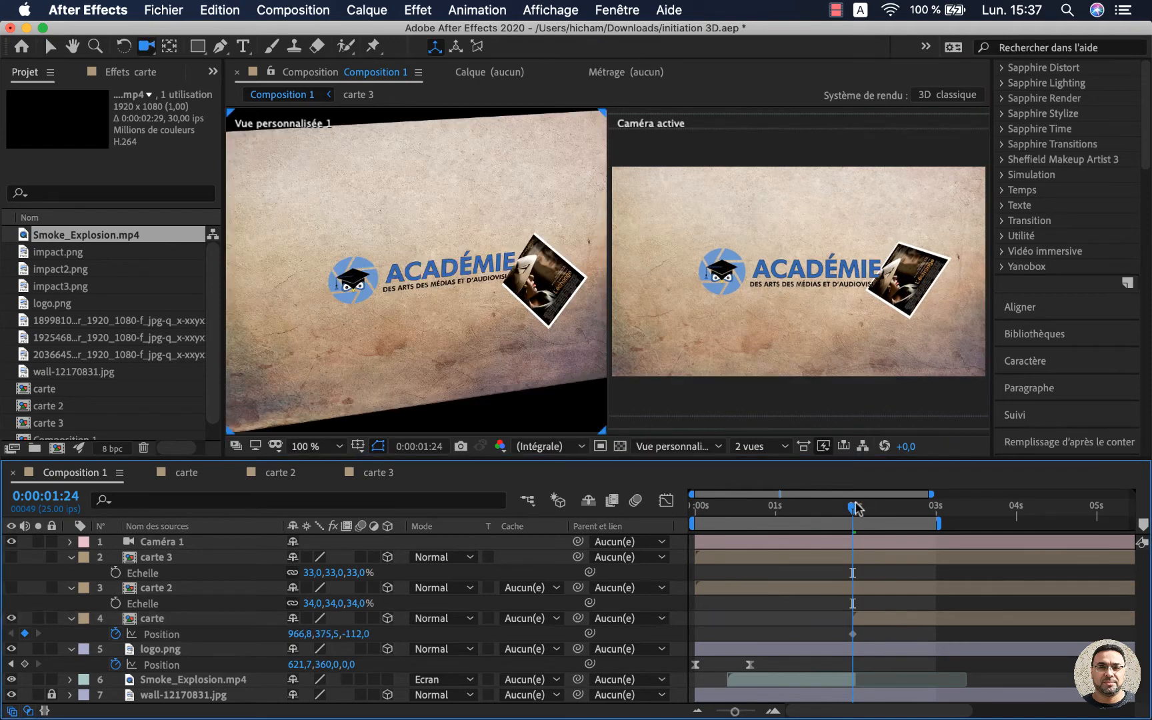
- At 0:00:03:00, move the carte card off the wall and out of the camera's view to position 1148,1, 542,0, -702,0
left_click_drag(853, 510, 936, 518)
key("v")
left_click(873, 620)
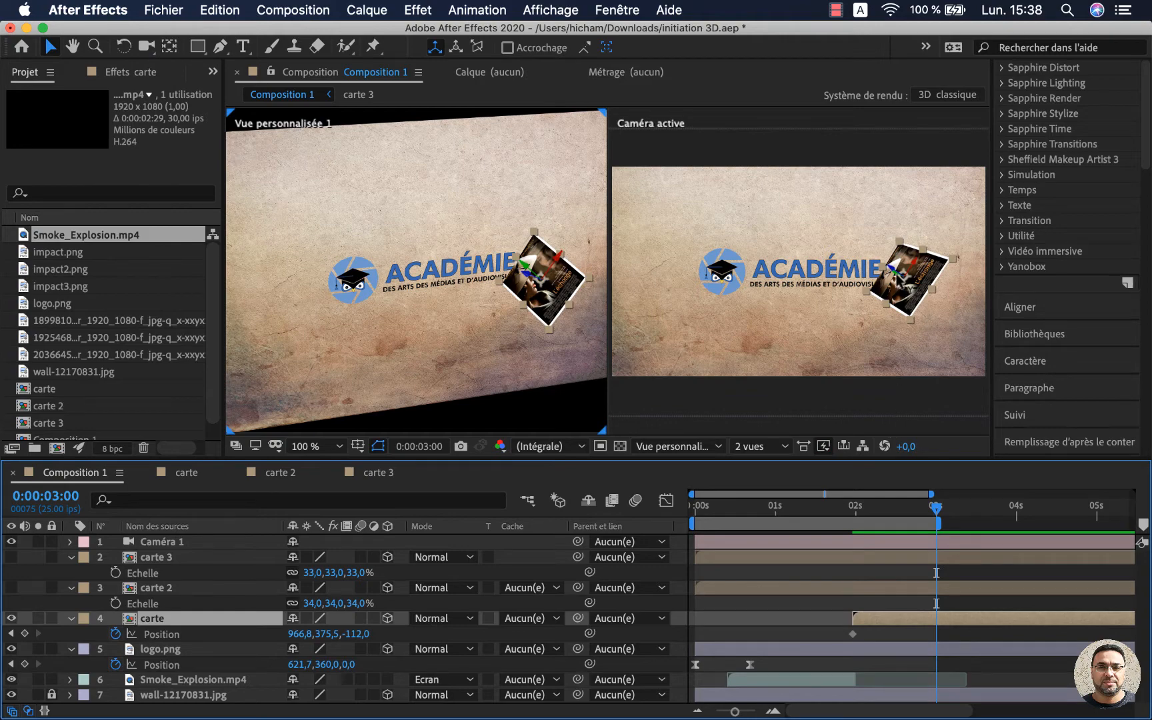
left_click_drag(900, 279, 1058, 363)
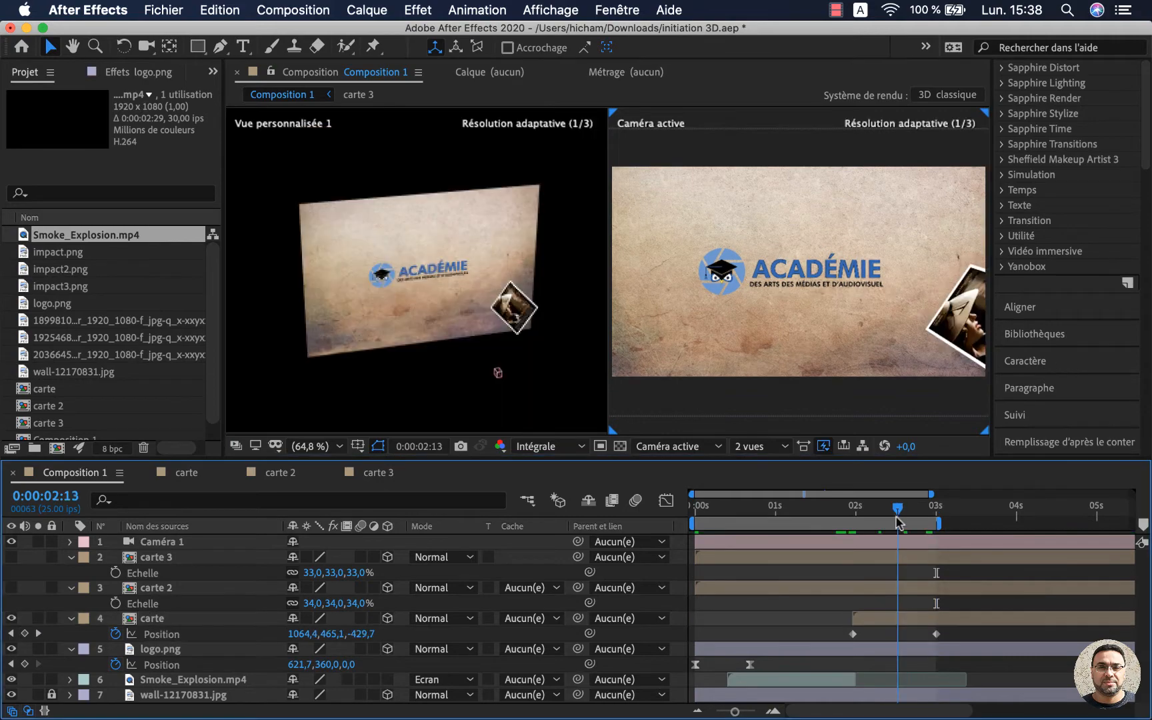
left_click_drag(897, 518, 894, 520)
- Reverse the carte layer's two Position keyframes (Inverser les images clés) so the card flies onto the wall
left_click_drag(828, 638, 968, 645)
right_click(936, 635)
mouse_move(866, 702)
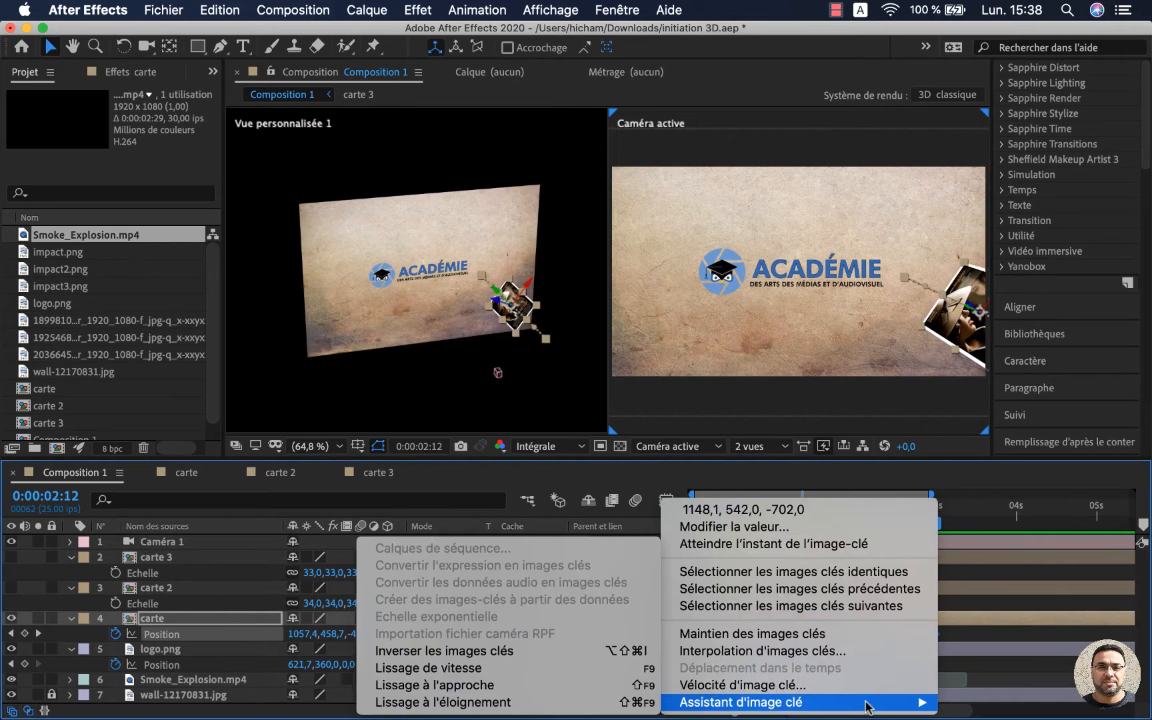
left_click(517, 650)
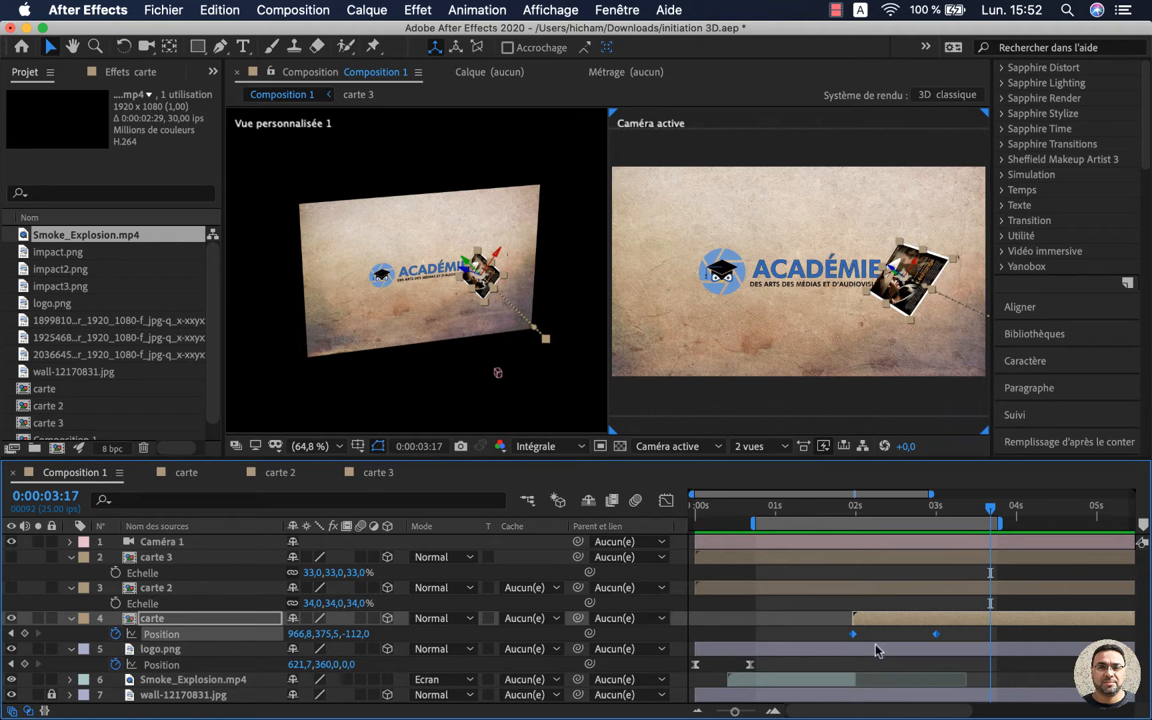
- Apply Easy Ease (Lissage de vitesse) to both Position keyframes of the carte layer
left_click(904, 620)
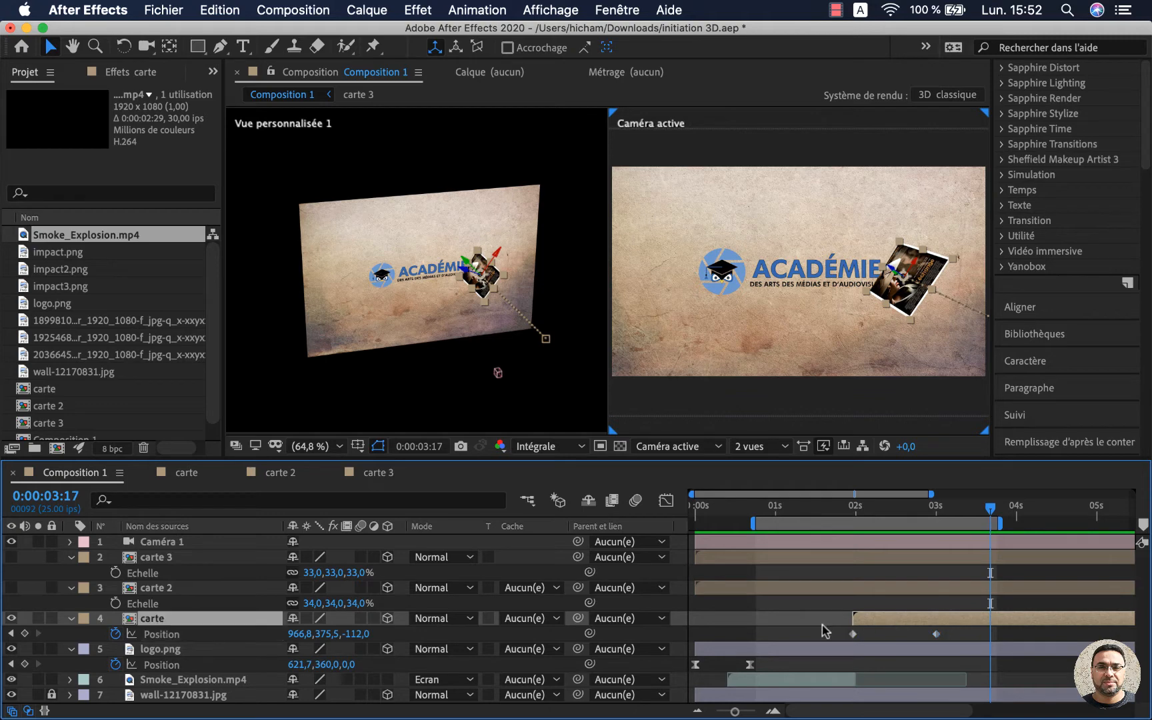
left_click_drag(823, 626, 956, 639)
left_click_drag(842, 630, 974, 638)
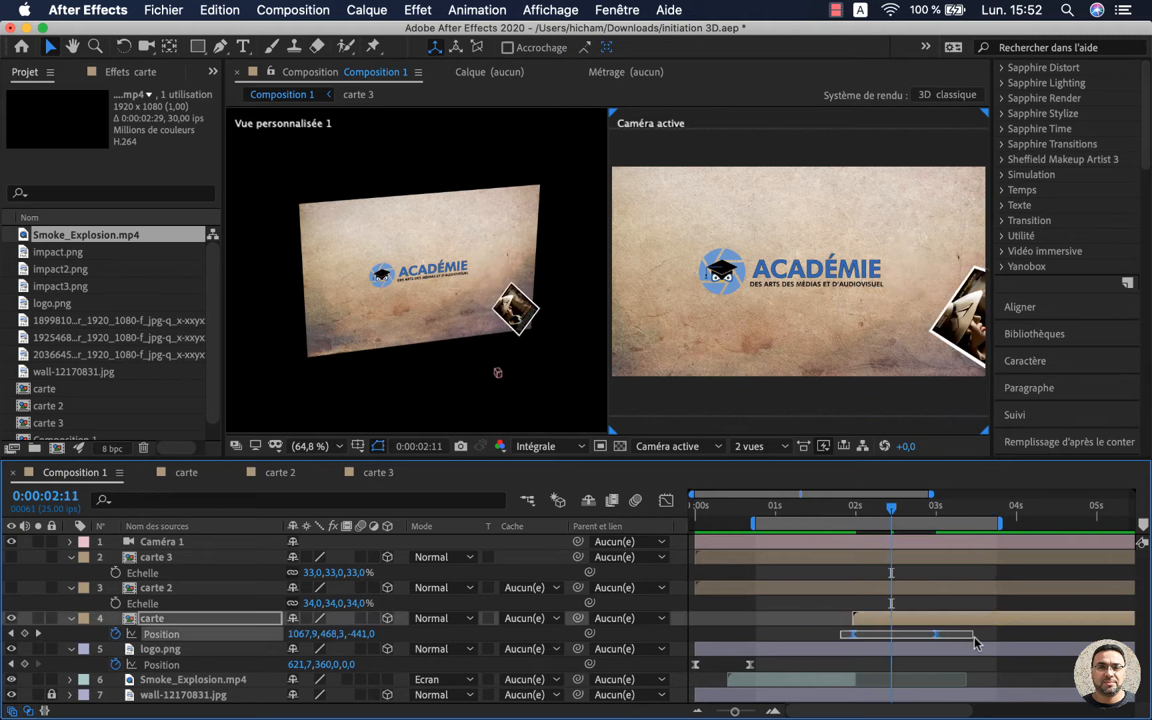
key("F9")
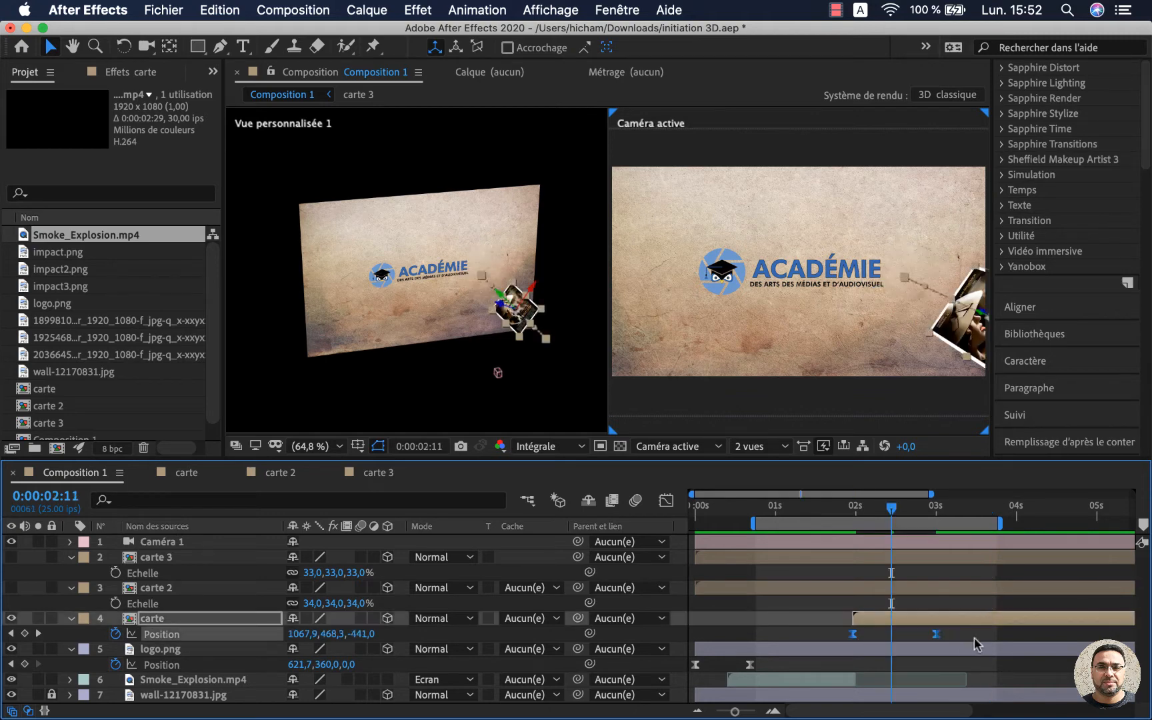
- Reshape carte's Position speed graph so it accelerates slowly and peaks just before the last keyframe, preview it, and close the graph editor
left_click(666, 500)
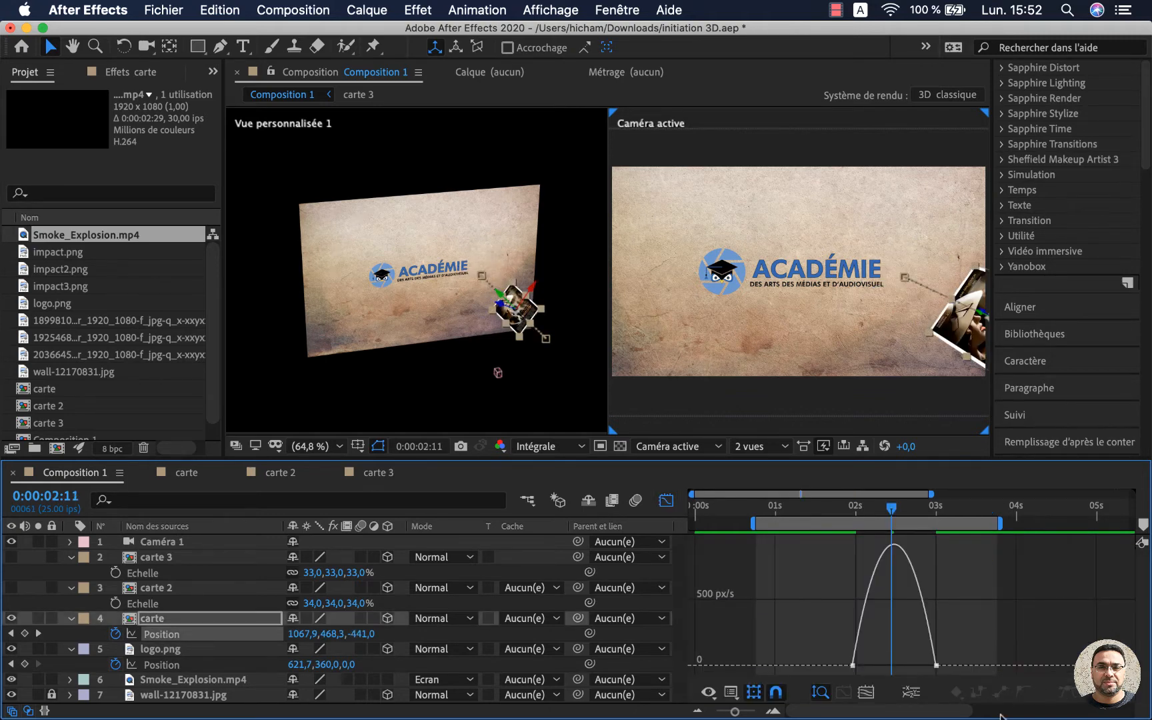
left_click(853, 665)
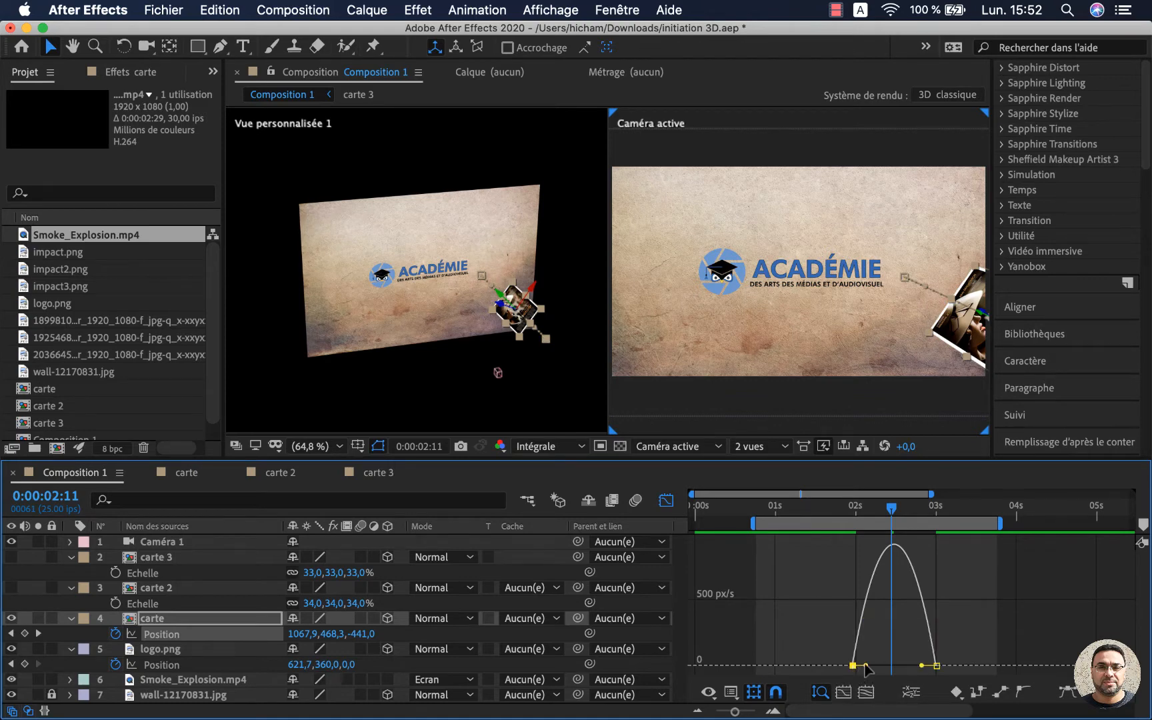
left_click_drag(866, 665, 908, 673)
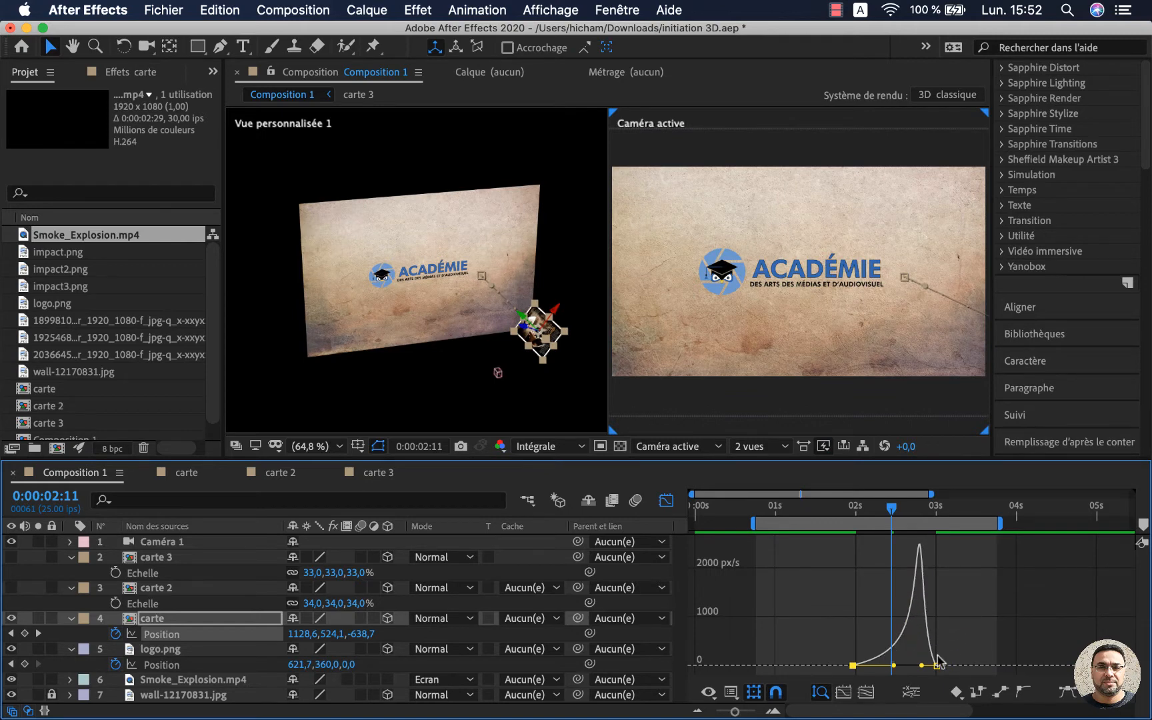
left_click(852, 508)
key("space")
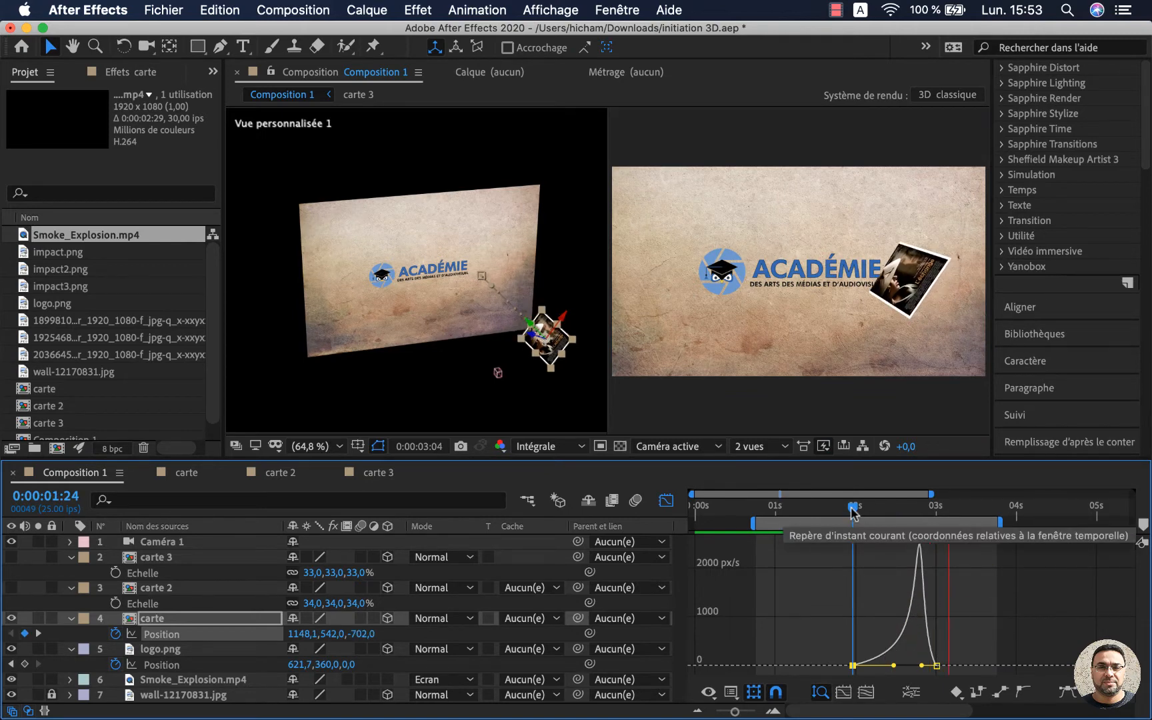
key("space")
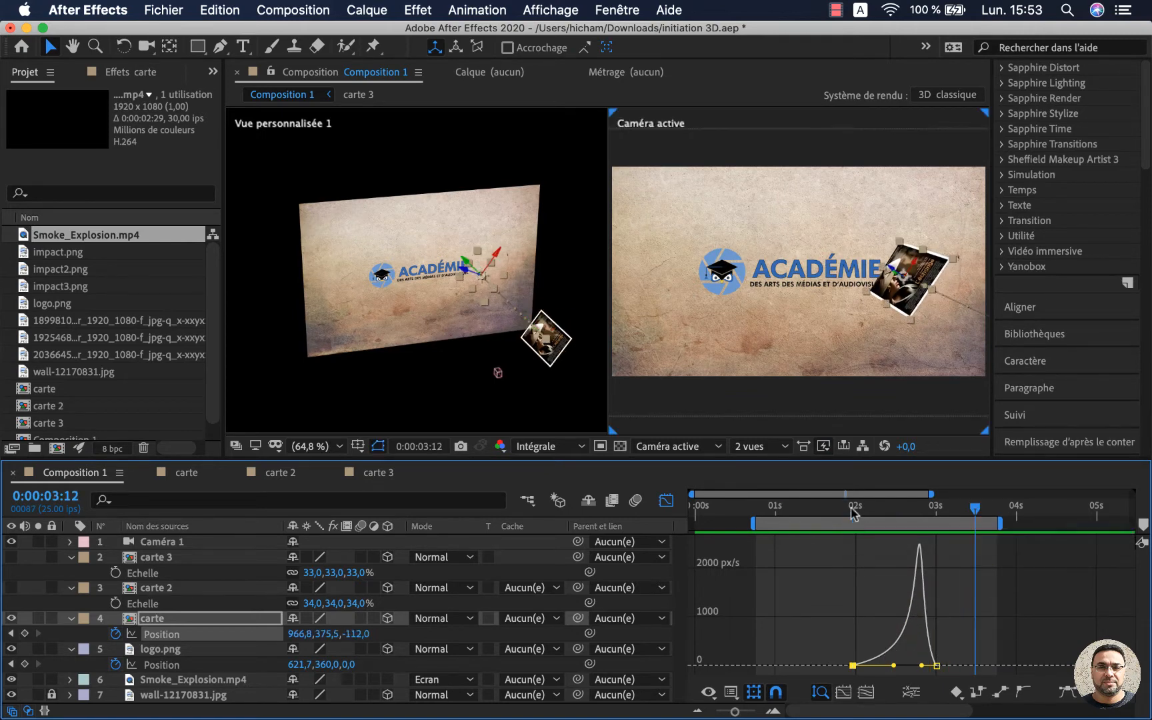
left_click(666, 499)
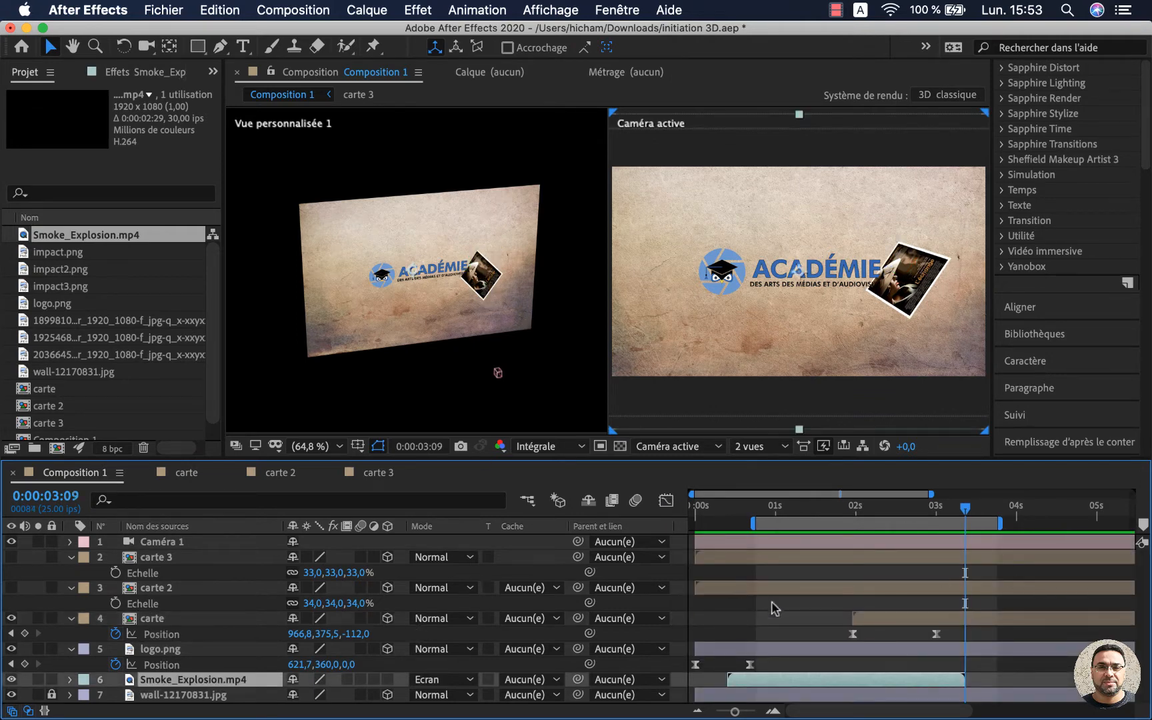
- Make the carte 2 layer visible and have it start at 0:00:02:18
left_click(148, 589)
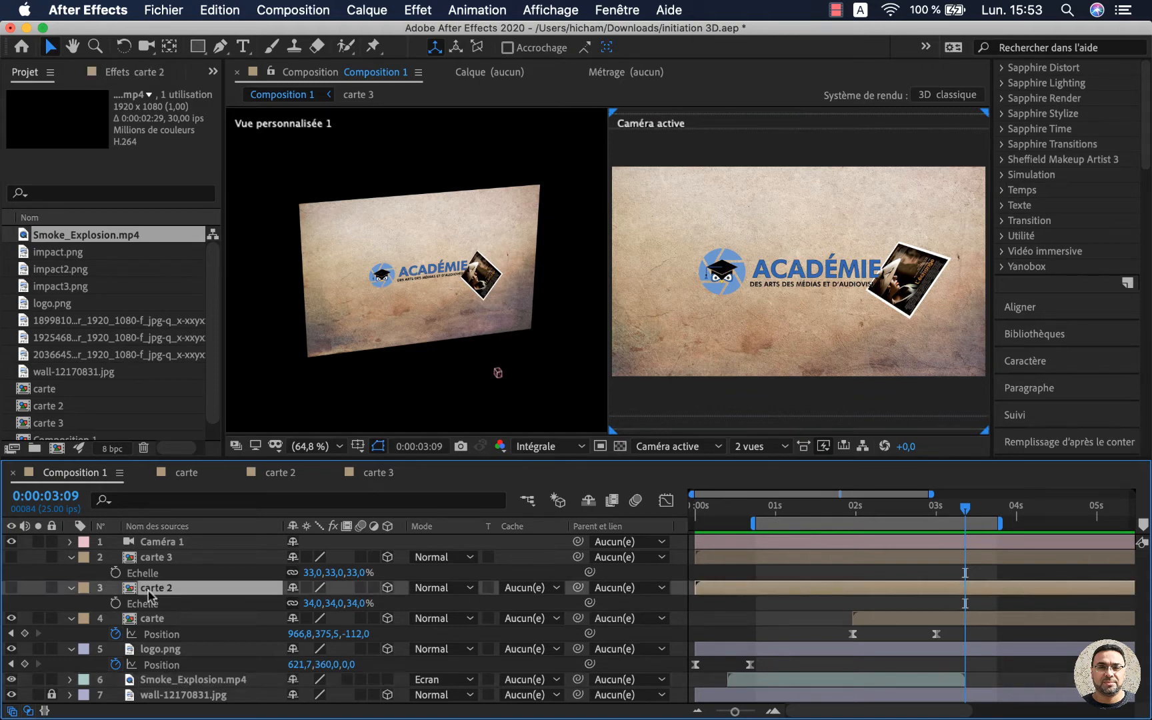
left_click(11, 588)
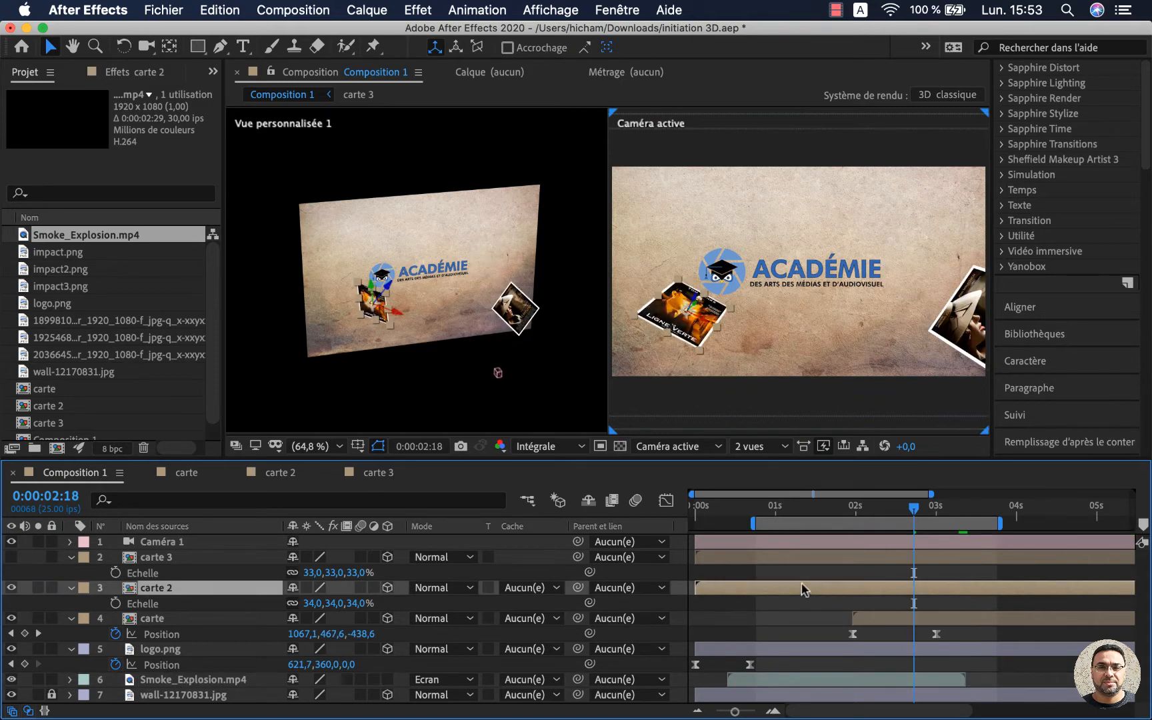
left_click_drag(805, 589, 1022, 596)
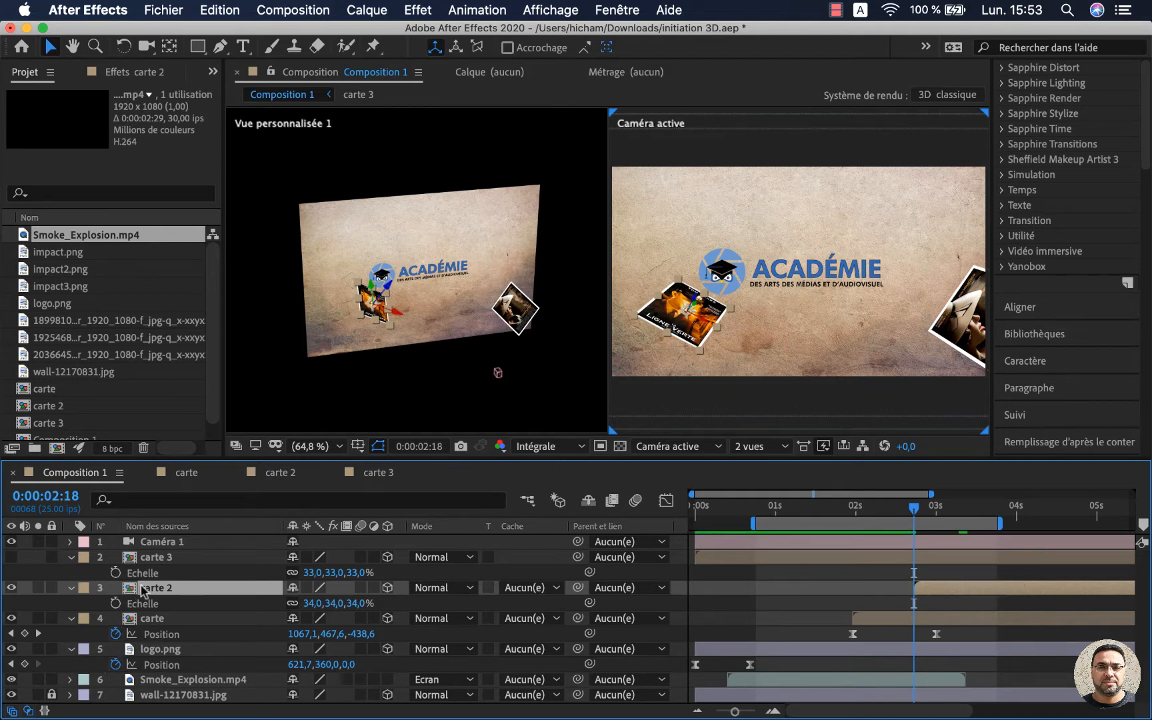
- Add a Position keyframe to the carte 2 layer at 0:00:02:18
key("p")
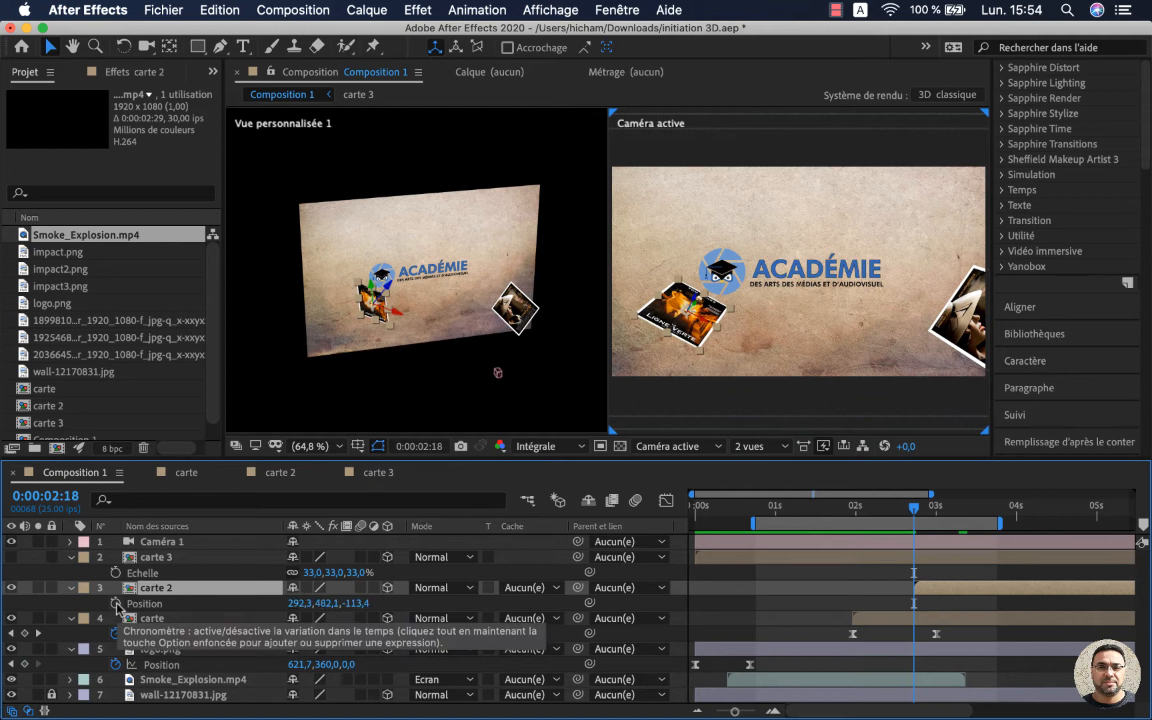
left_click(116, 604)
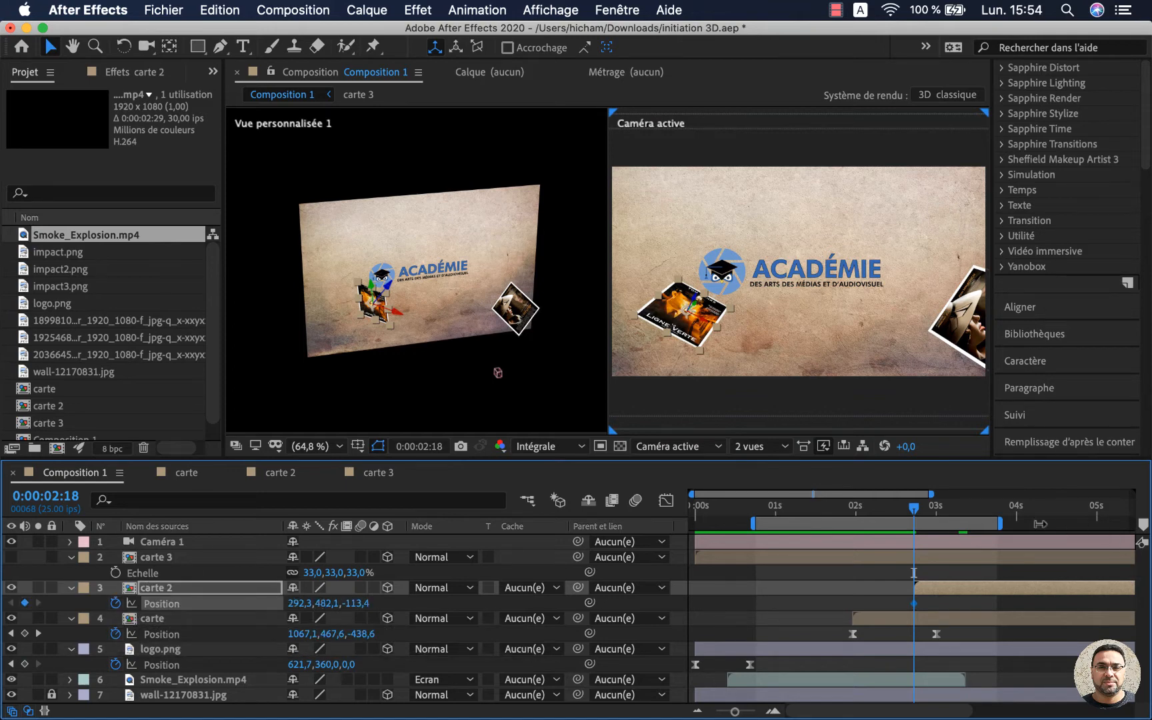
- Move the carte 2 card off the wall and out of frame at 0:00:03:18, and time-reverse and ease its two Position keyframes
left_click_drag(990, 515, 993, 510)
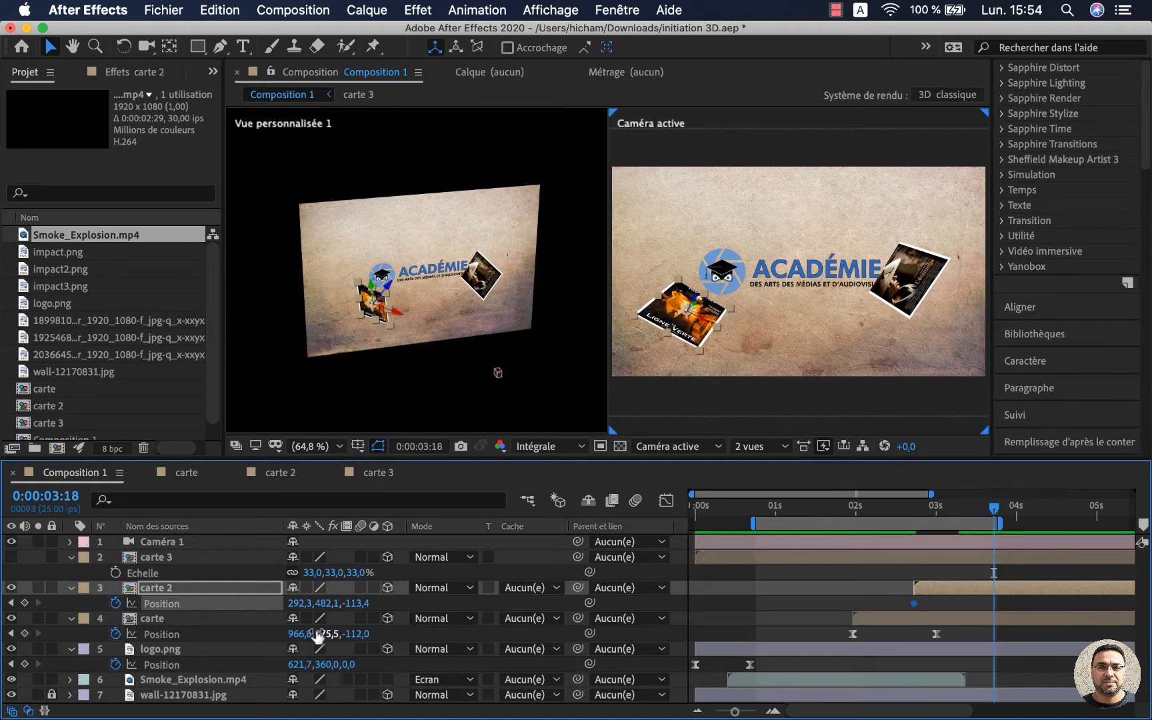
left_click_drag(703, 303, 598, 406)
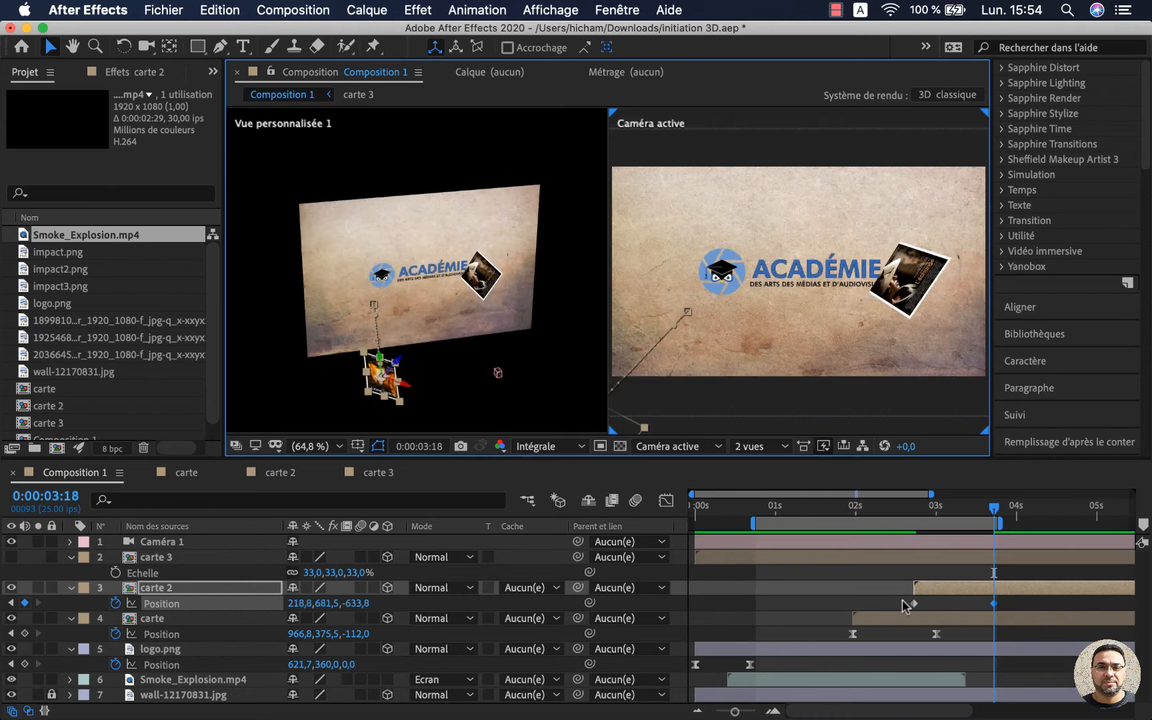
left_click_drag(903, 600, 1001, 607)
right_click(994, 603)
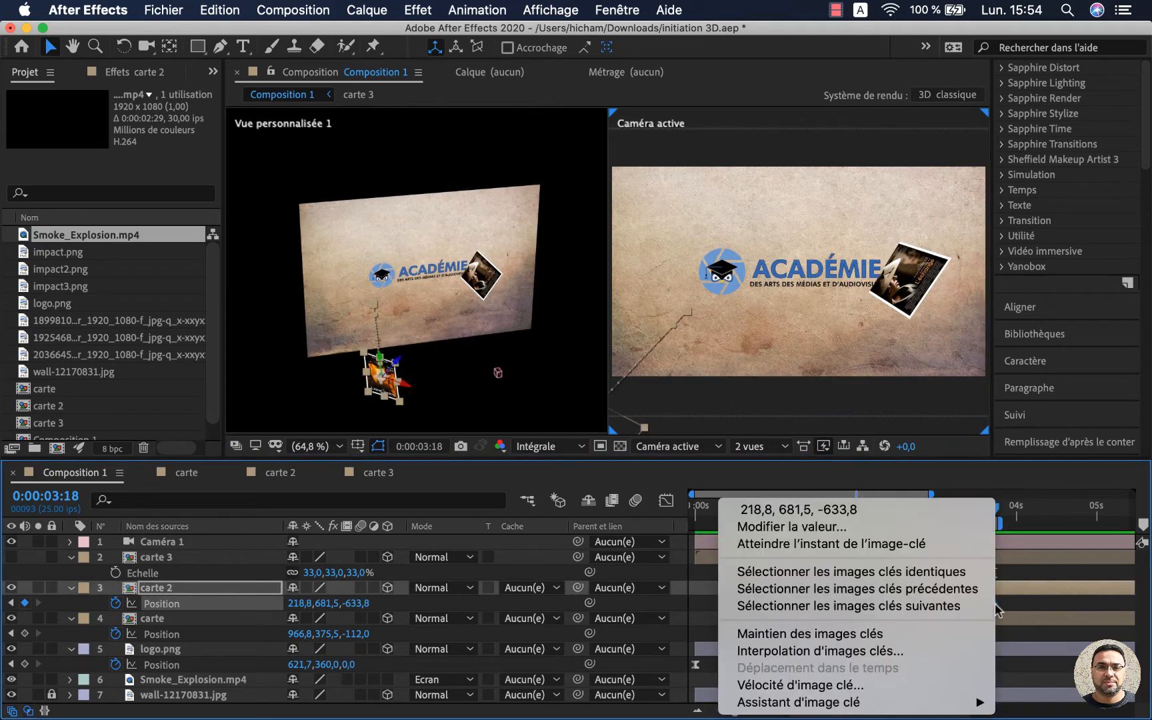
mouse_move(900, 704)
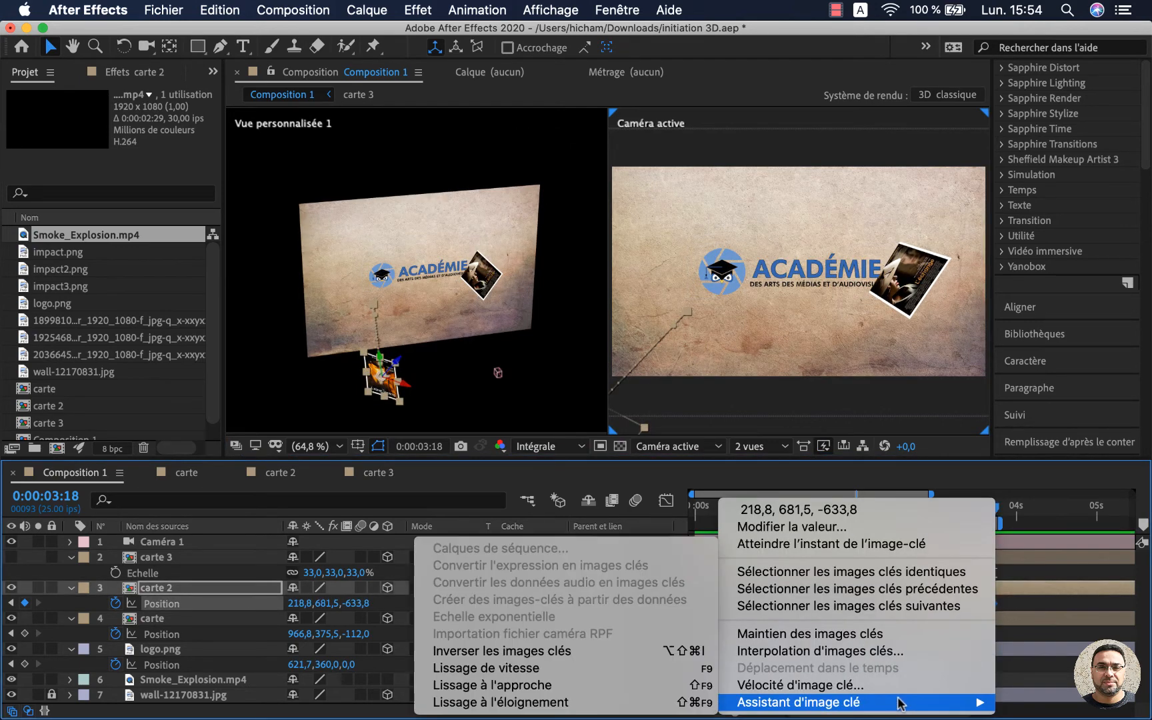
left_click(507, 652)
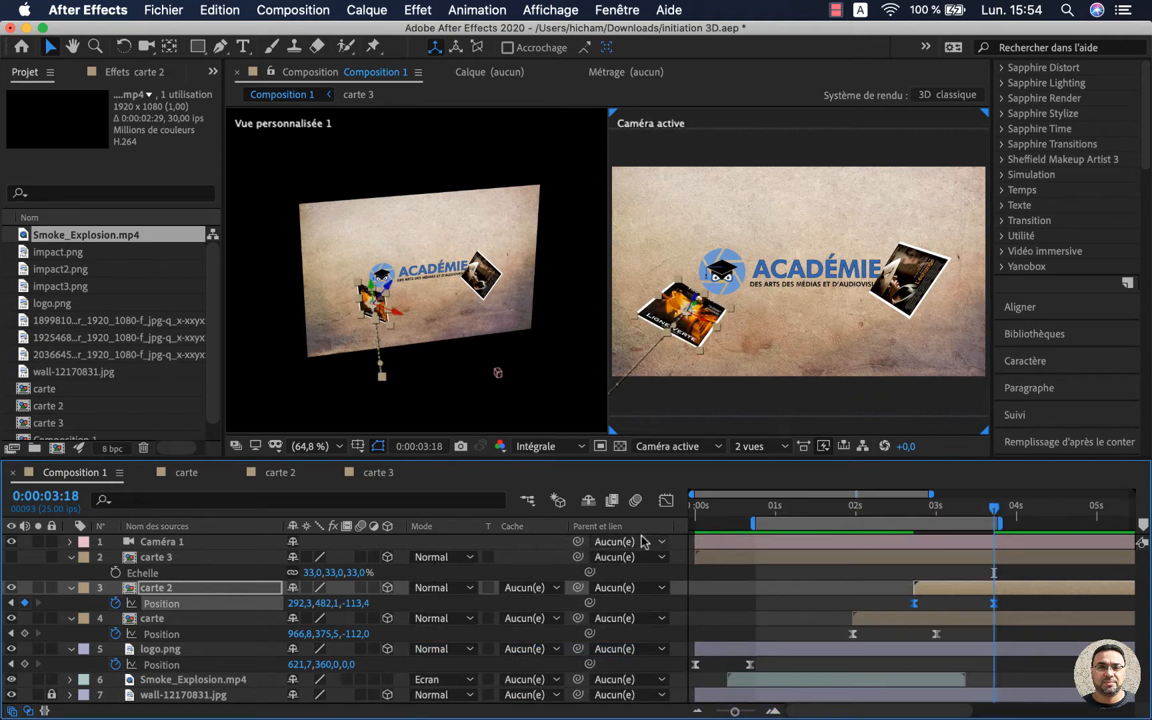
- Reshape carte 2's Position speed graph so it accelerates slowly and peaks just before the last keyframe, and select the carte 3 layer
left_click(666, 500)
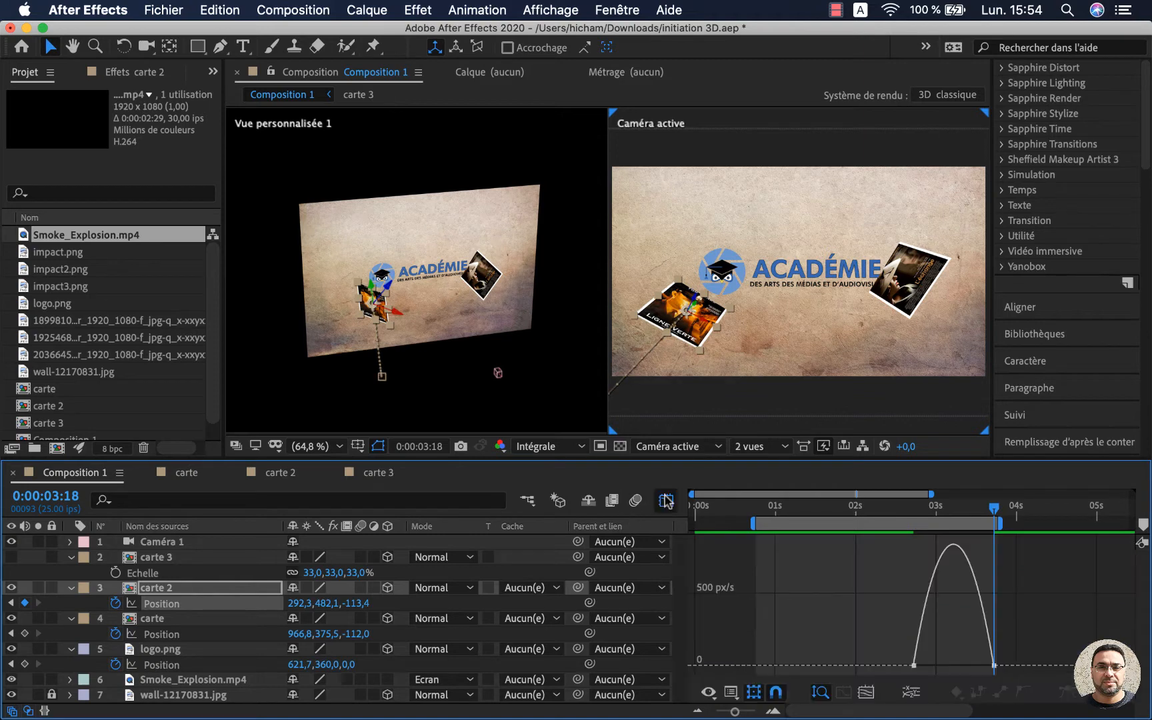
left_click(914, 665)
left_click_drag(927, 665, 987, 667)
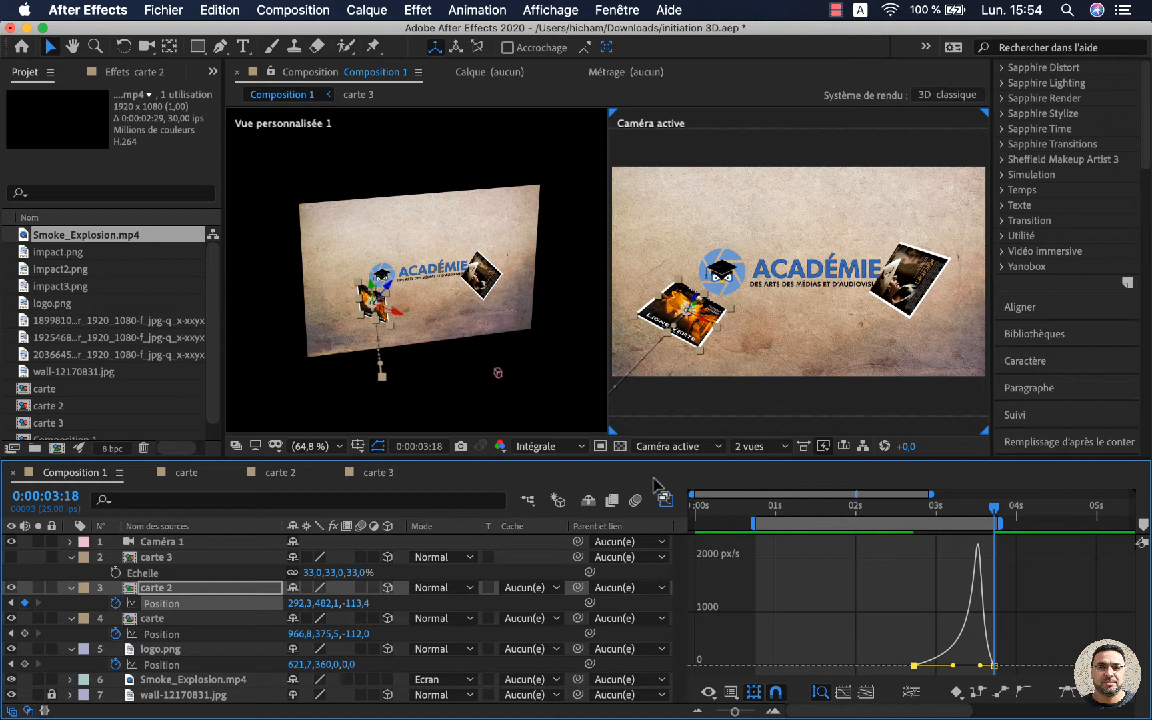
left_click(665, 501)
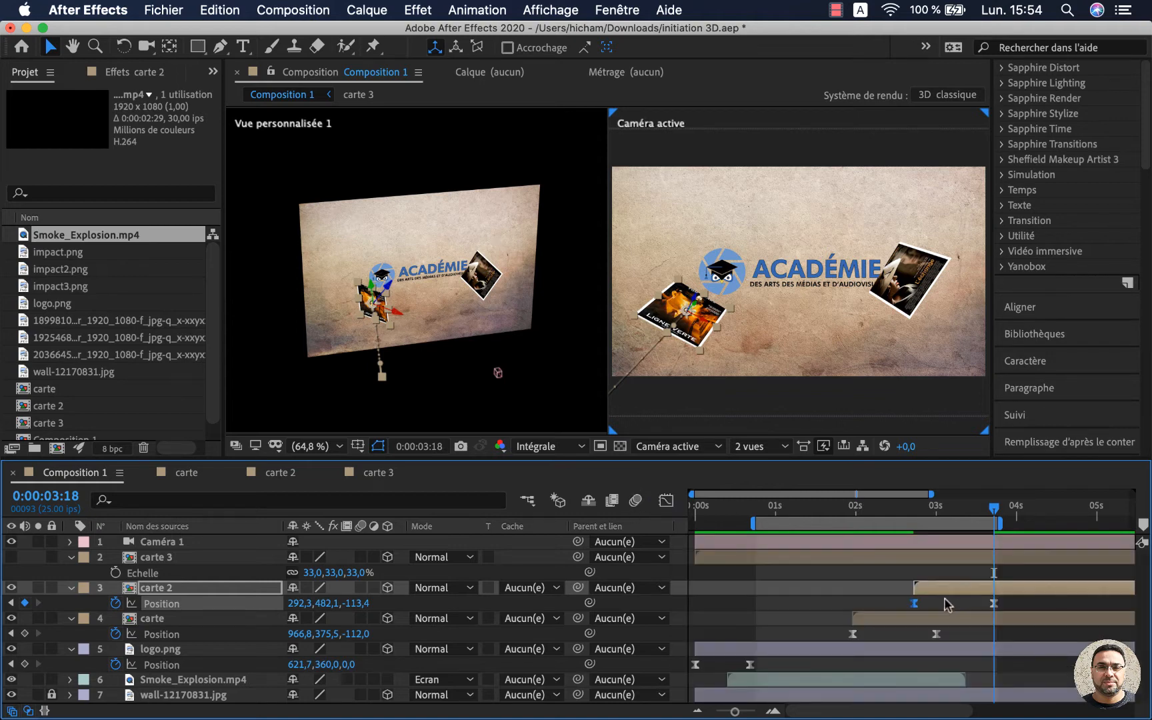
left_click(165, 559)
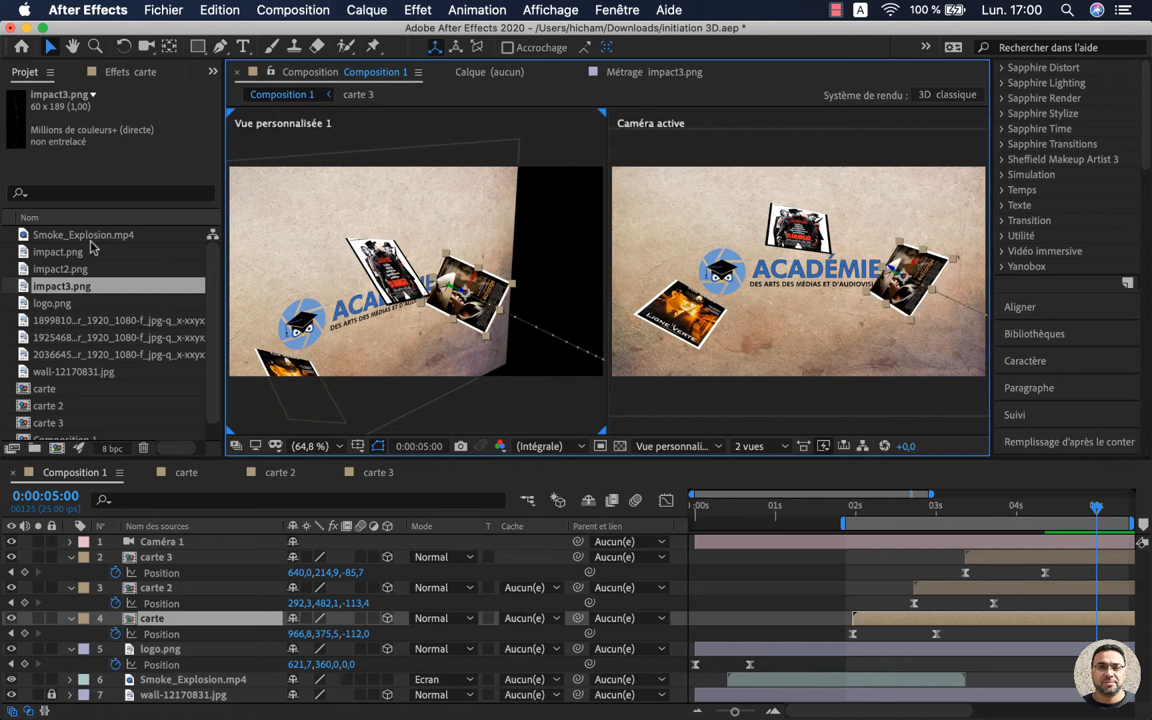
- Compare the crack shapes in impact.png, impact2.png and impact3.png, and return to Composition 1
left_click(25, 255)
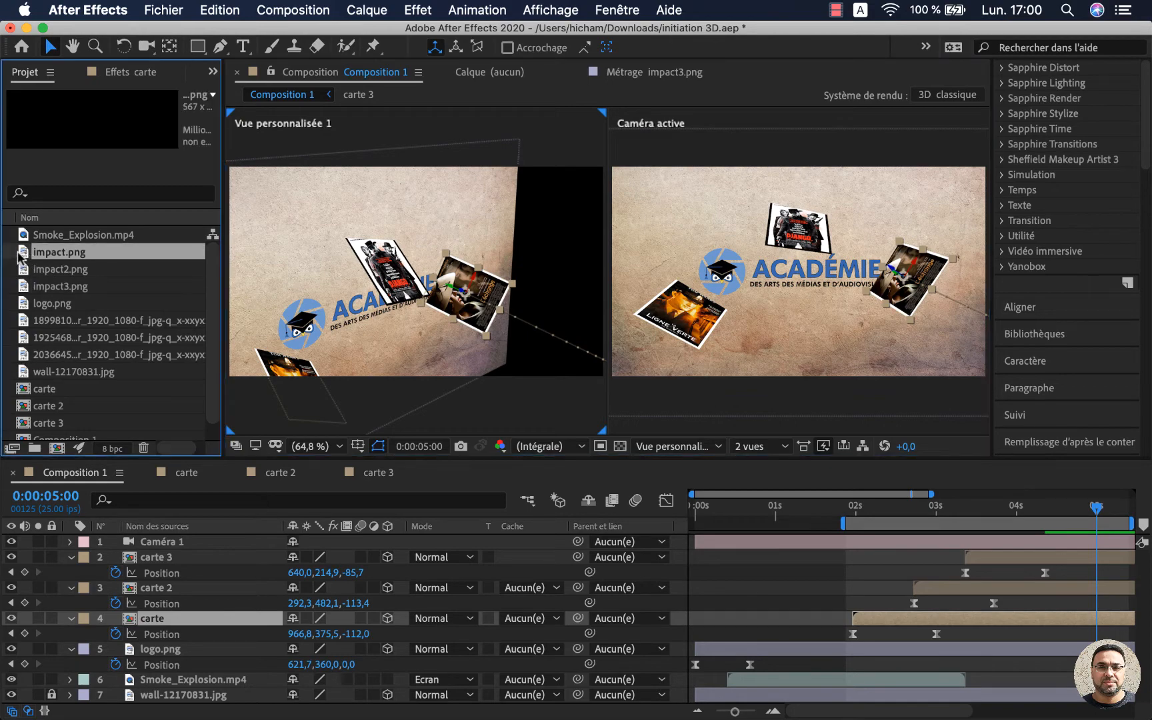
double_click(25, 255)
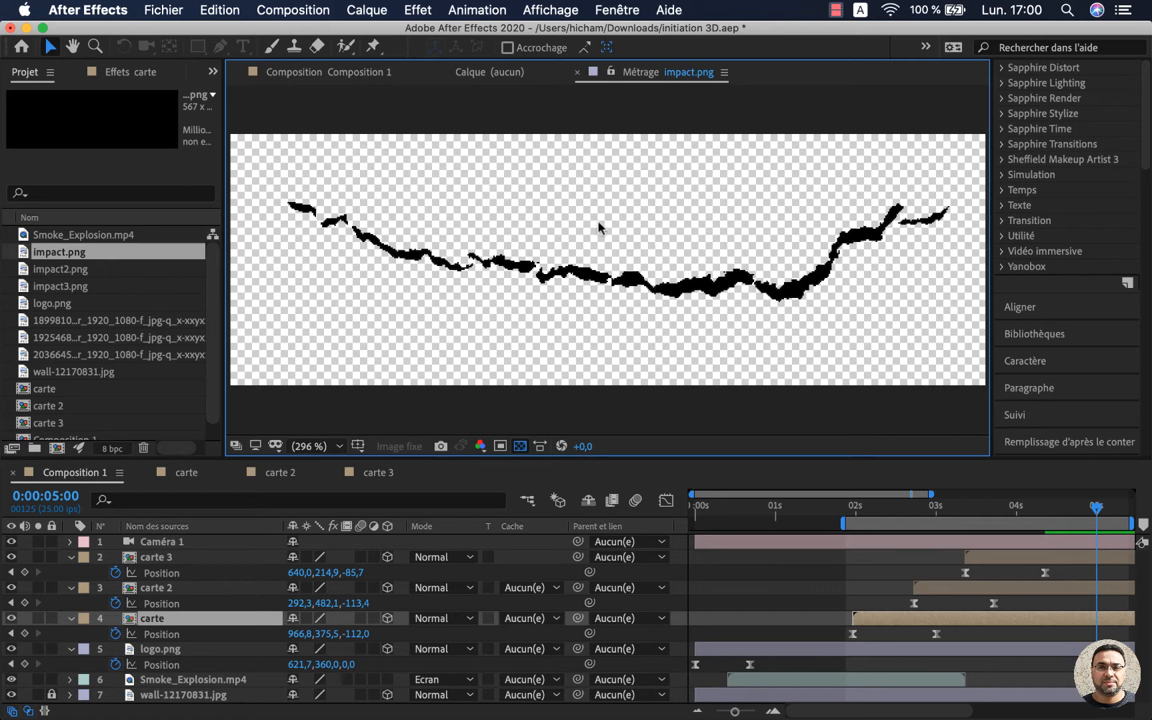
double_click(25, 272)
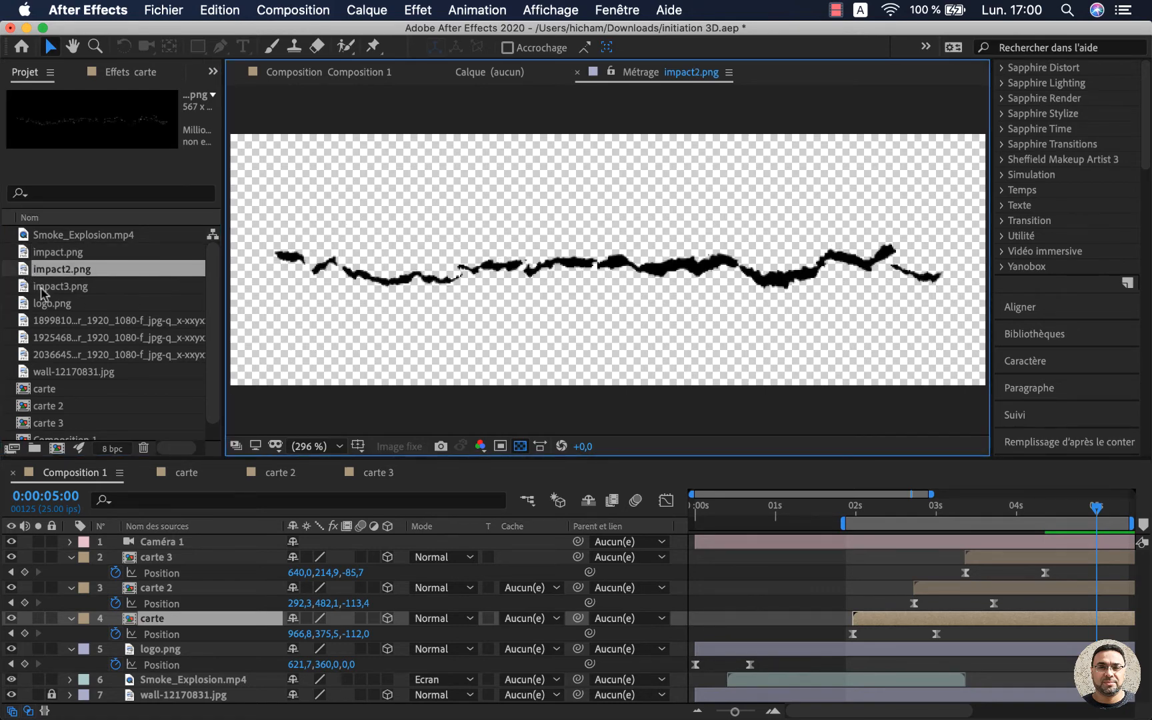
double_click(42, 292)
double_click(28, 272)
left_click(317, 78)
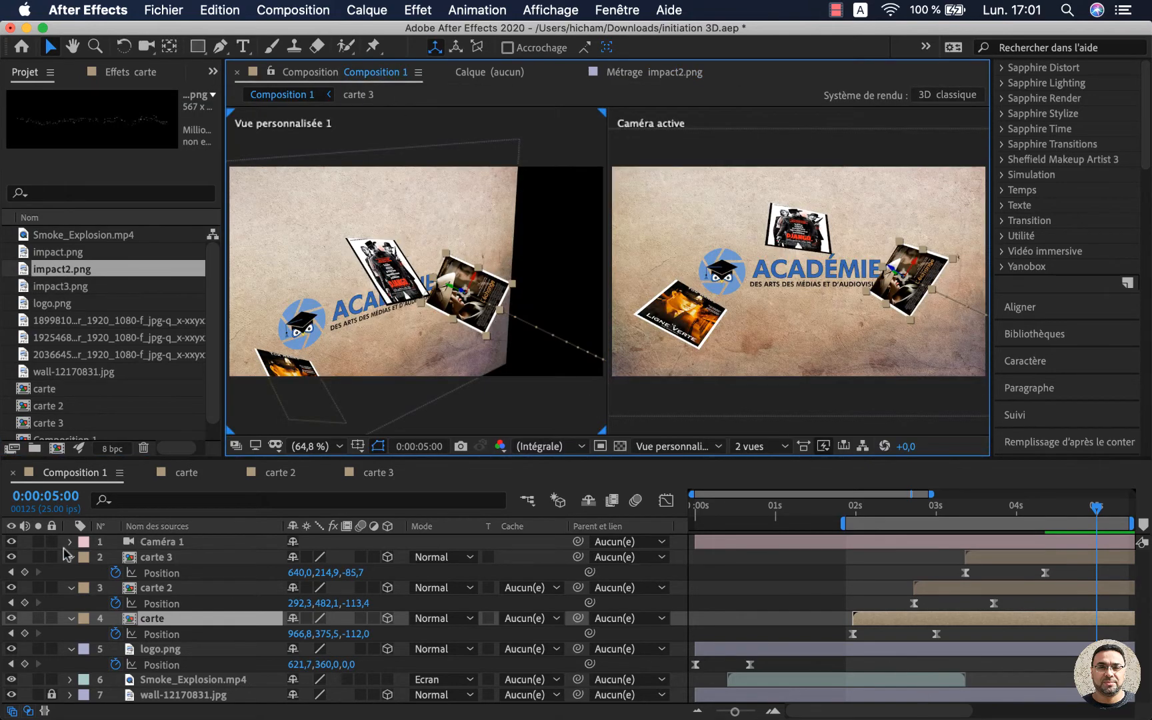
- Add impact2.png to Composition 1 directly above the logo.png layer and stretch the crack slightly taller
left_click_drag(25, 273, 174, 644)
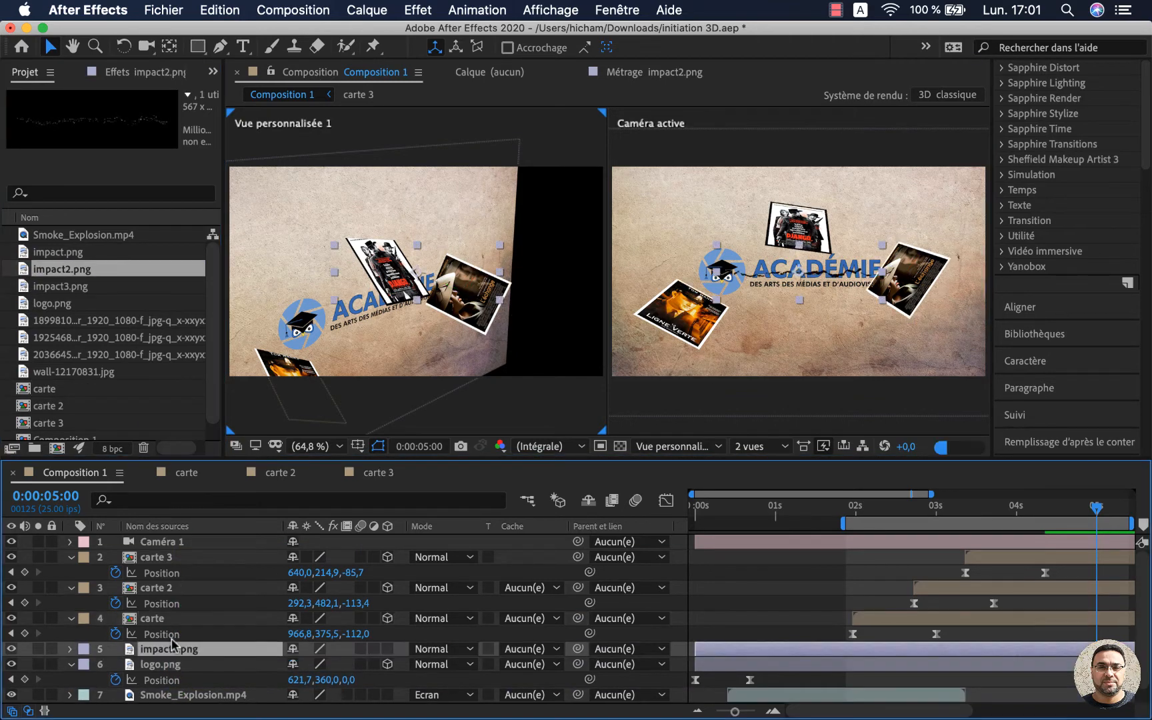
left_click(792, 324)
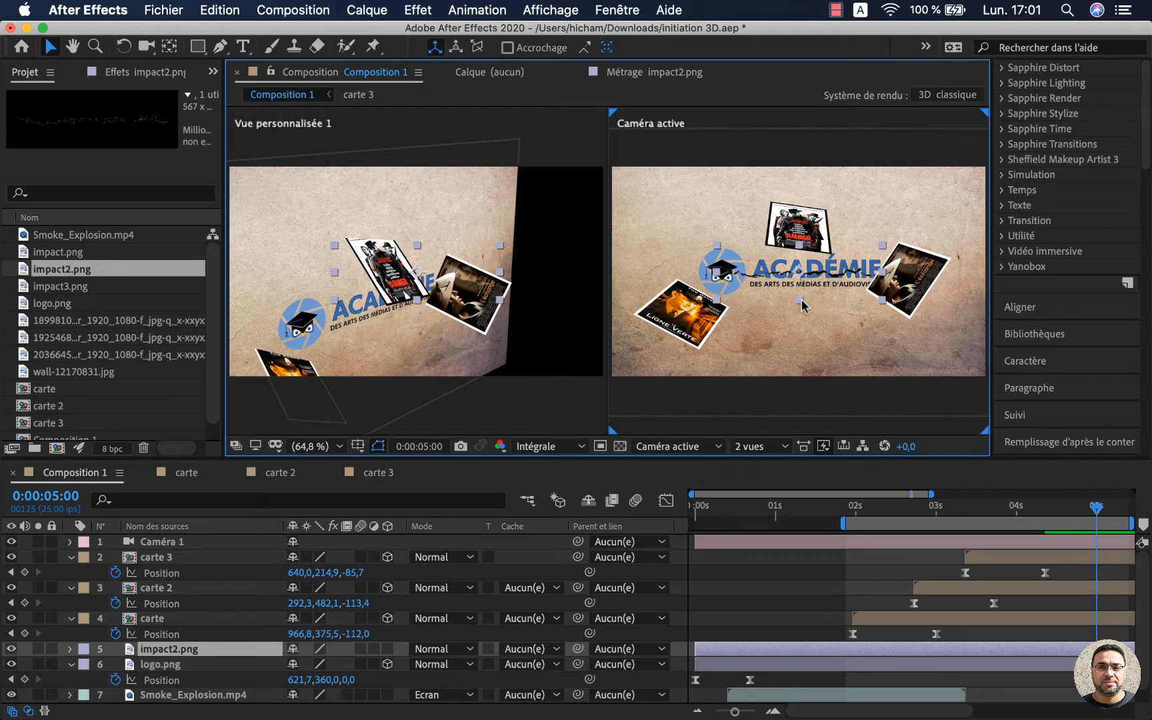
left_click_drag(802, 307, 801, 312)
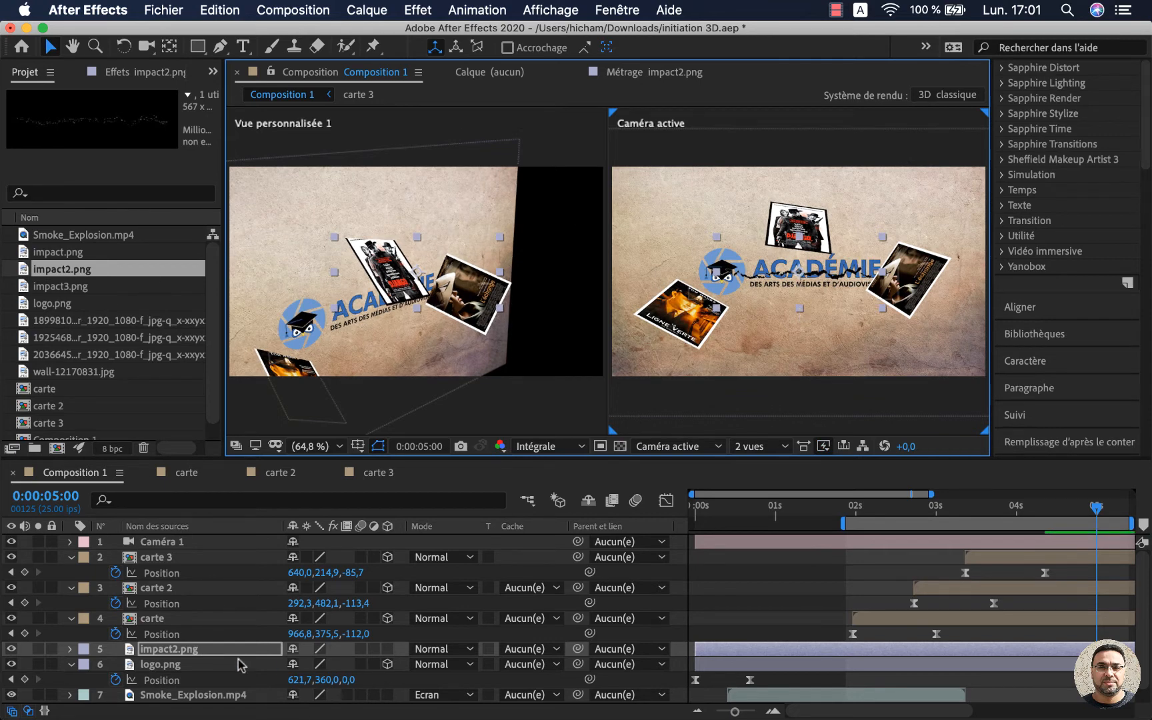
- Make the impact2.png layer 3D and rotate the crack so it runs diagonally across the wall
left_click(160, 648)
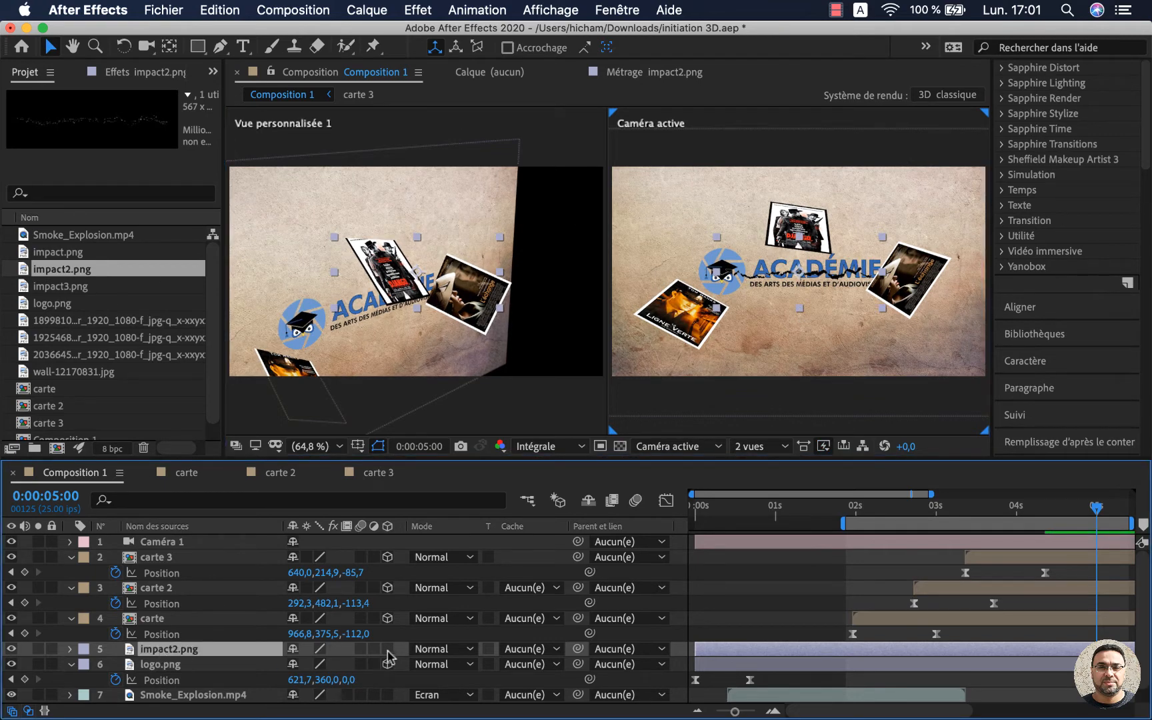
left_click(387, 649)
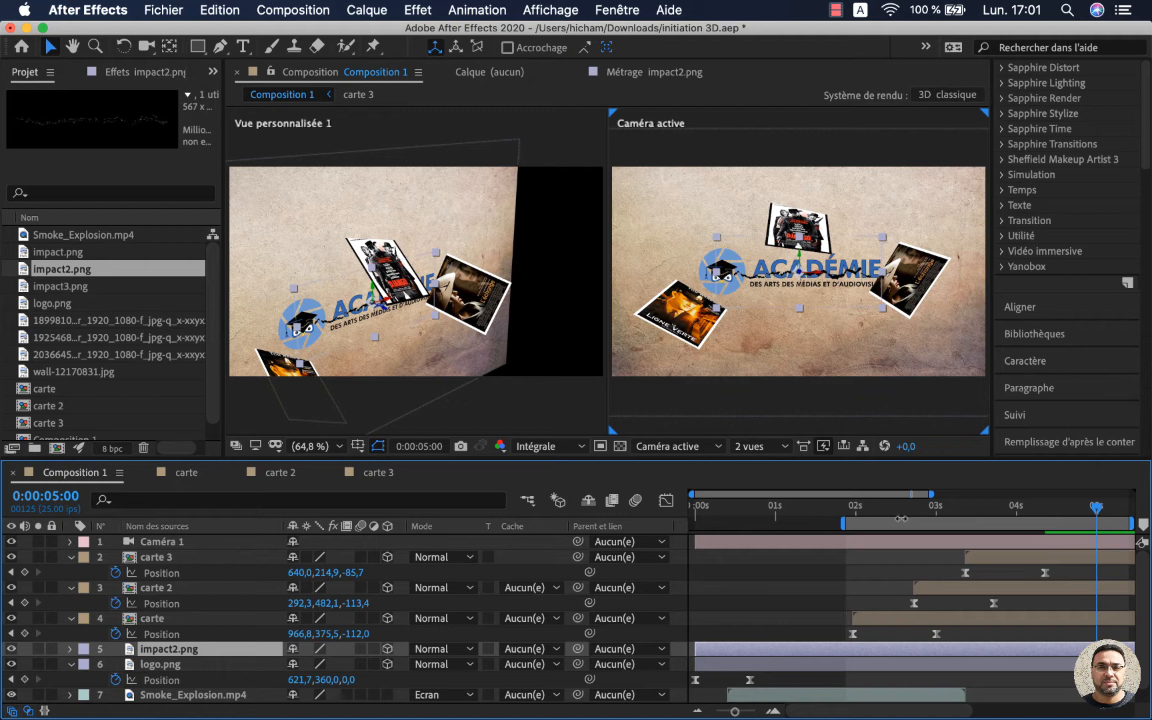
key("c")
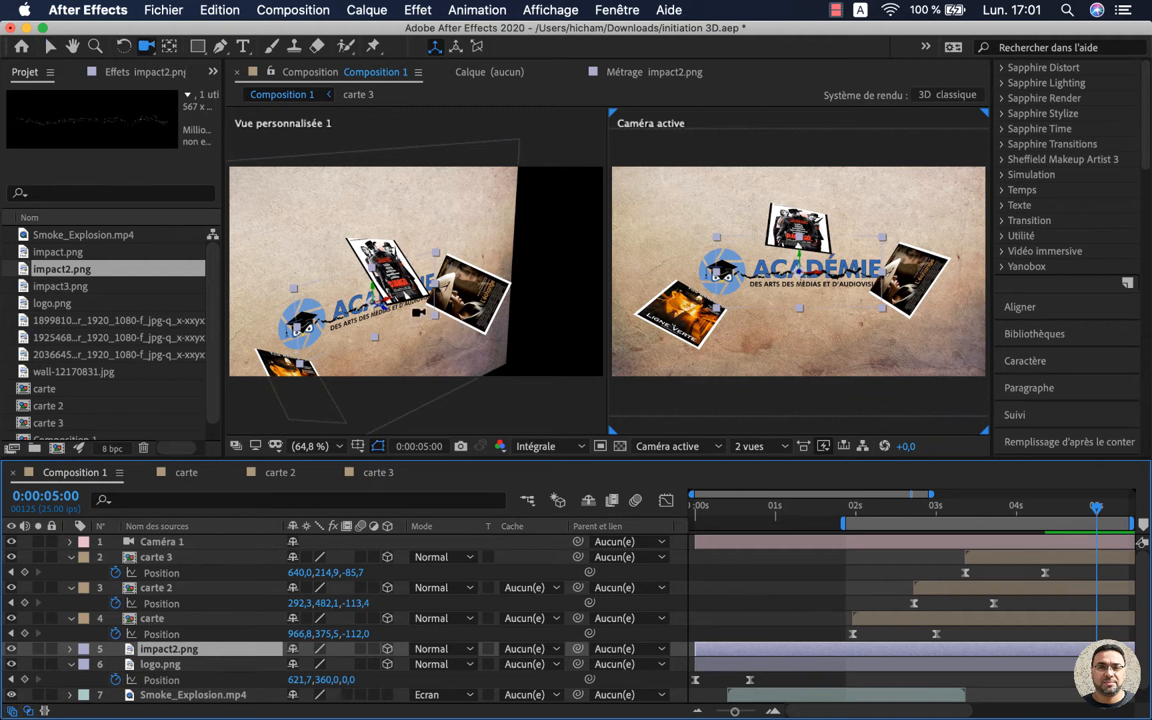
left_click(410, 333)
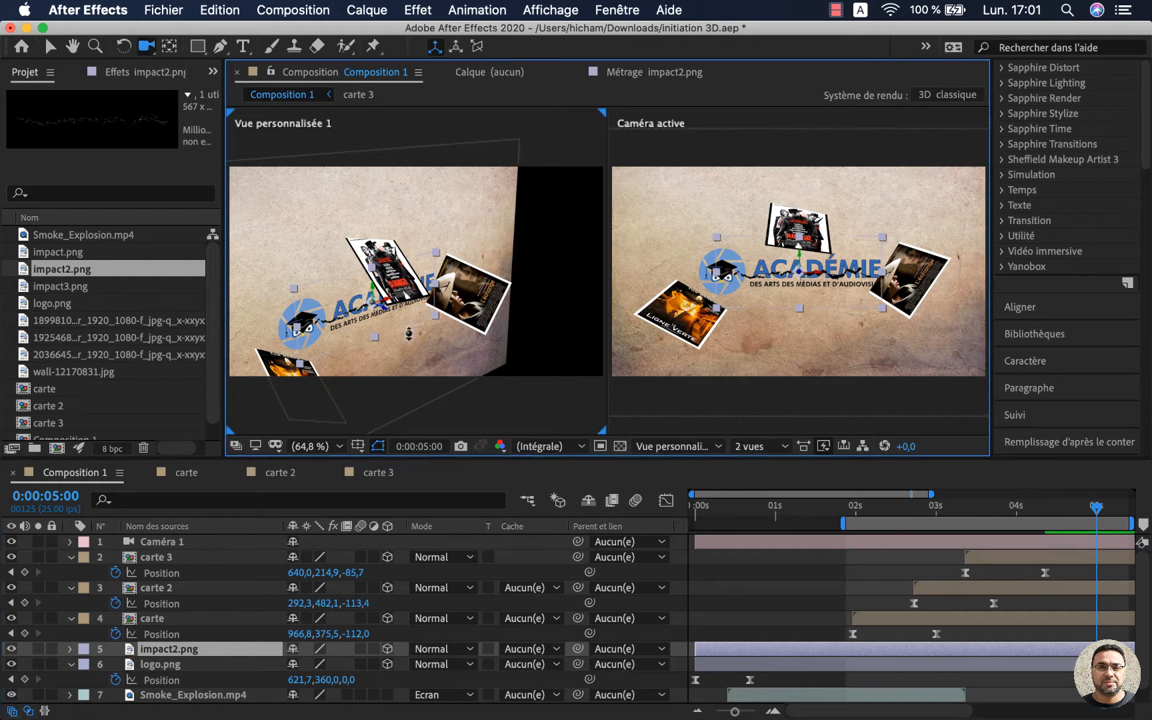
left_click_drag(409, 333, 374, 307)
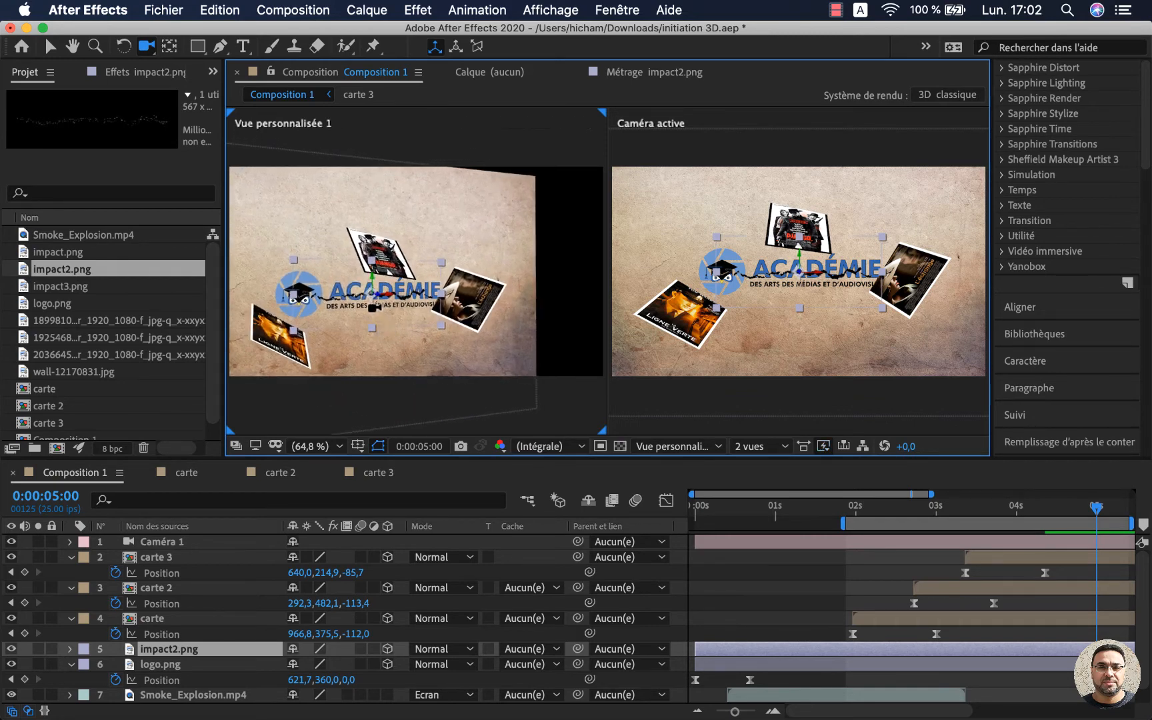
key("w")
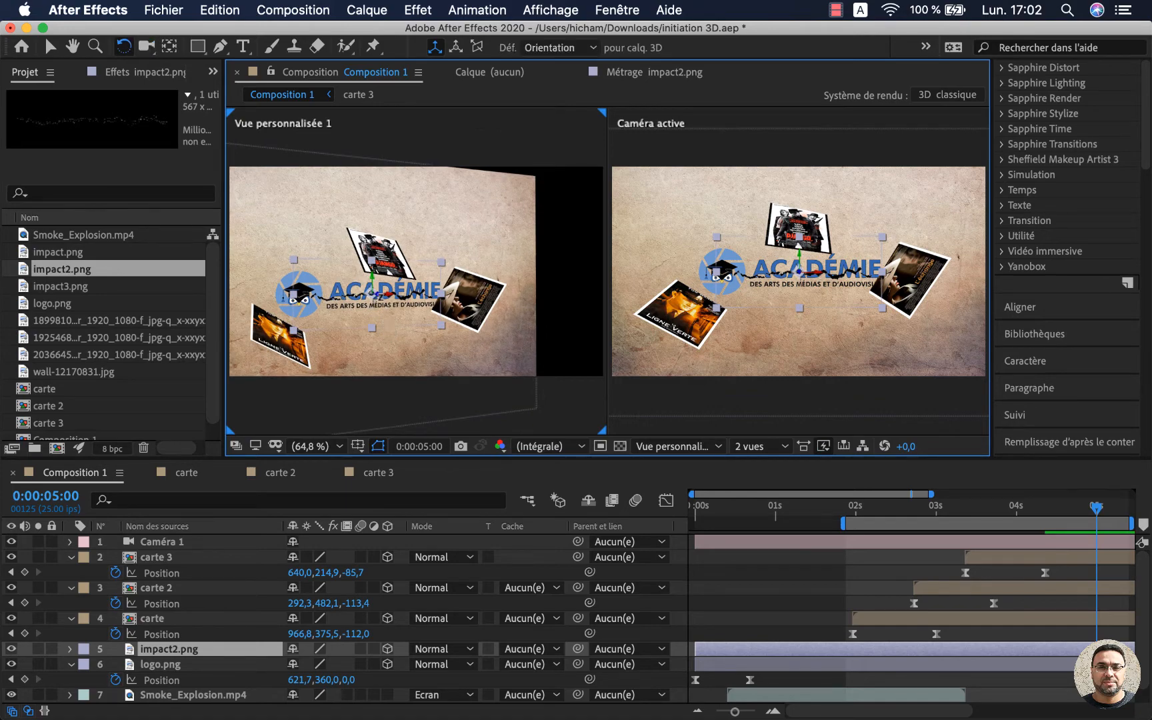
left_click_drag(373, 292, 352, 308)
- Move the impact2.png crack behind the carte card beside the logo and fine-tune its rotation so both ends stick out
key("v")
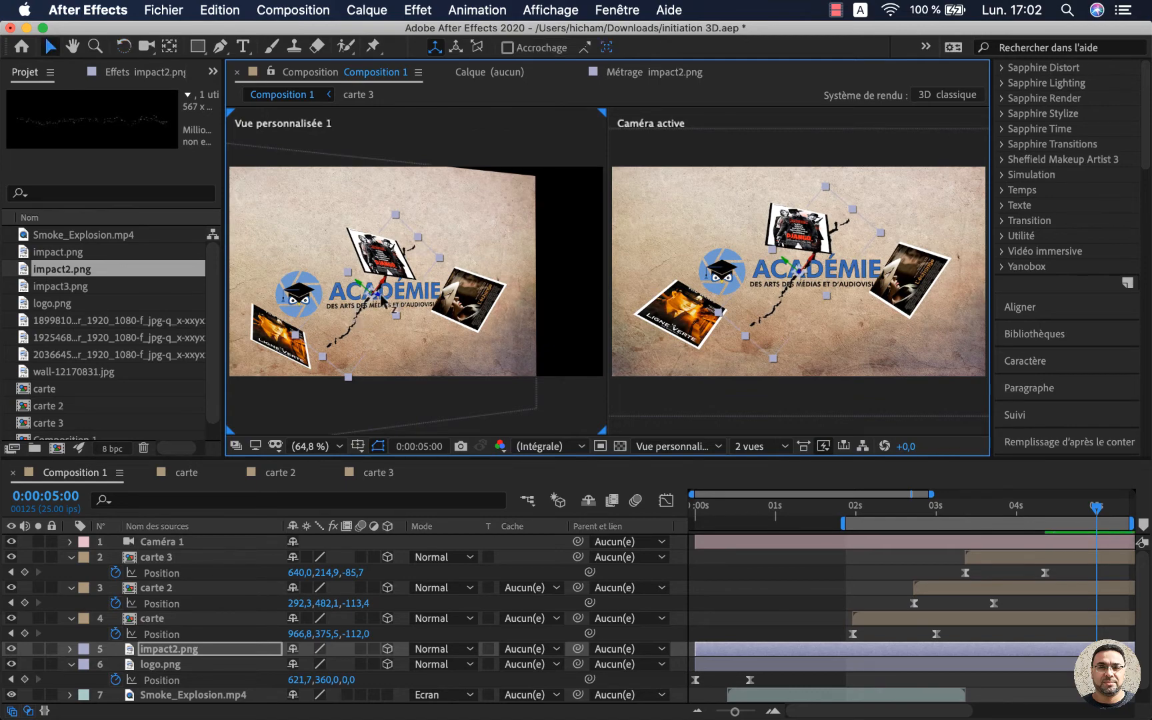
left_click_drag(379, 288, 433, 290)
key("c")
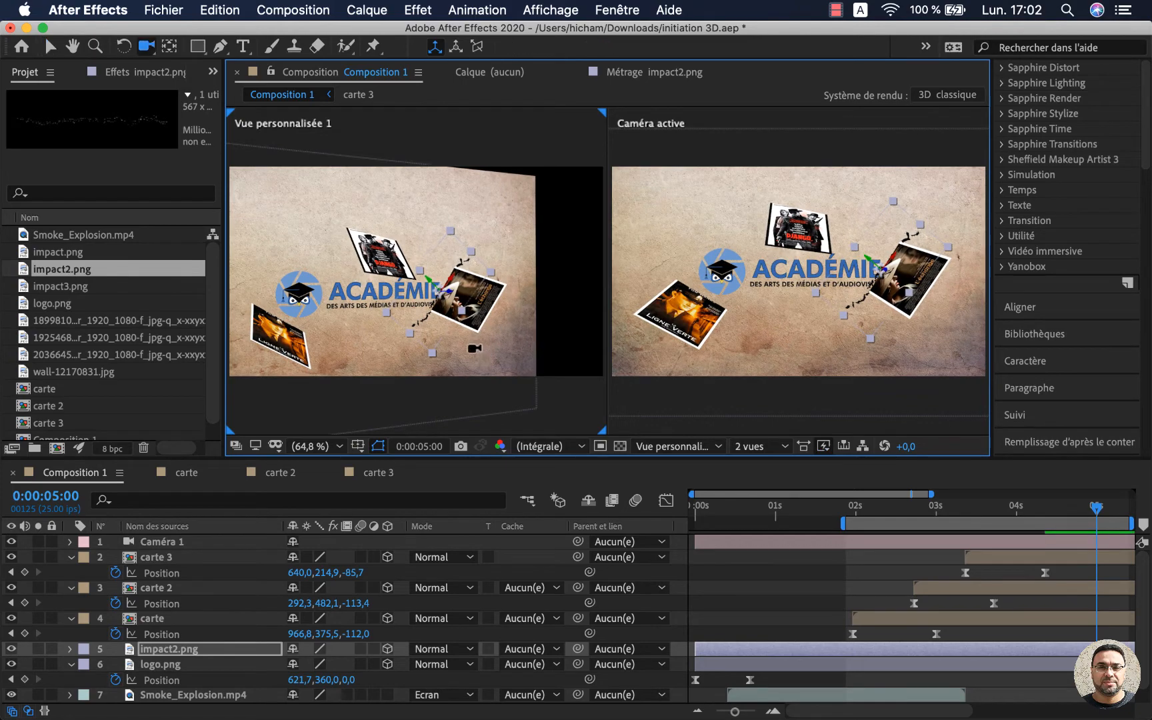
left_click_drag(477, 340, 500, 229)
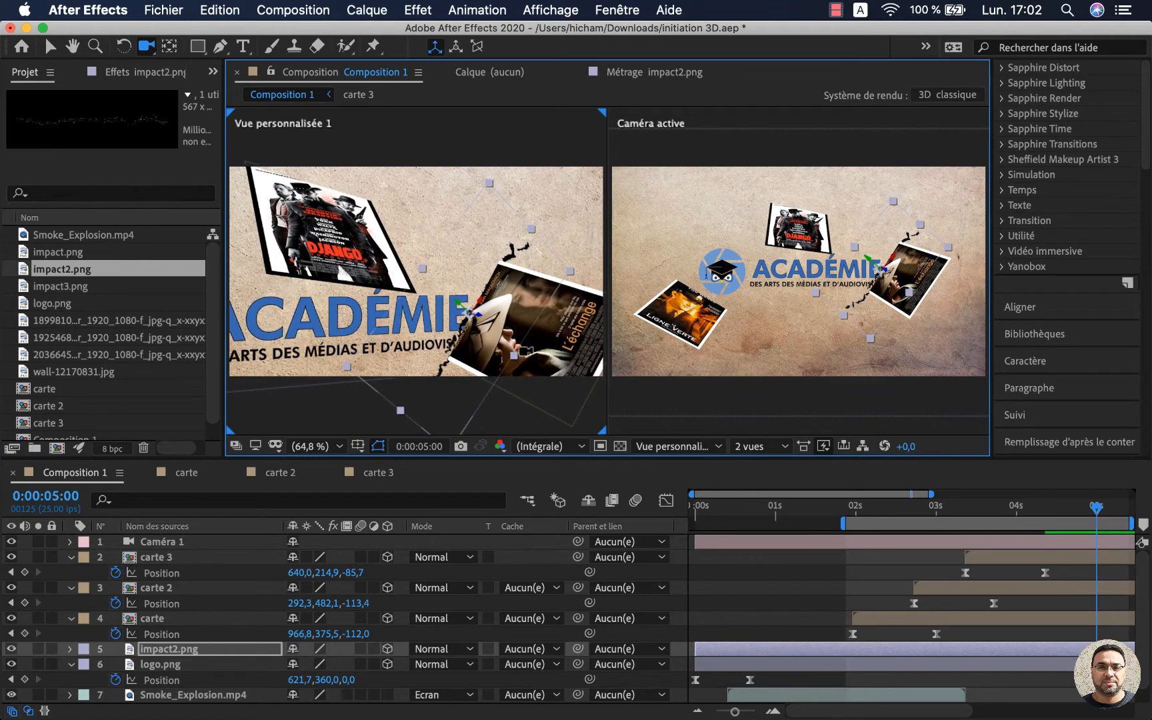
key("c")
left_click_drag(518, 339, 492, 319)
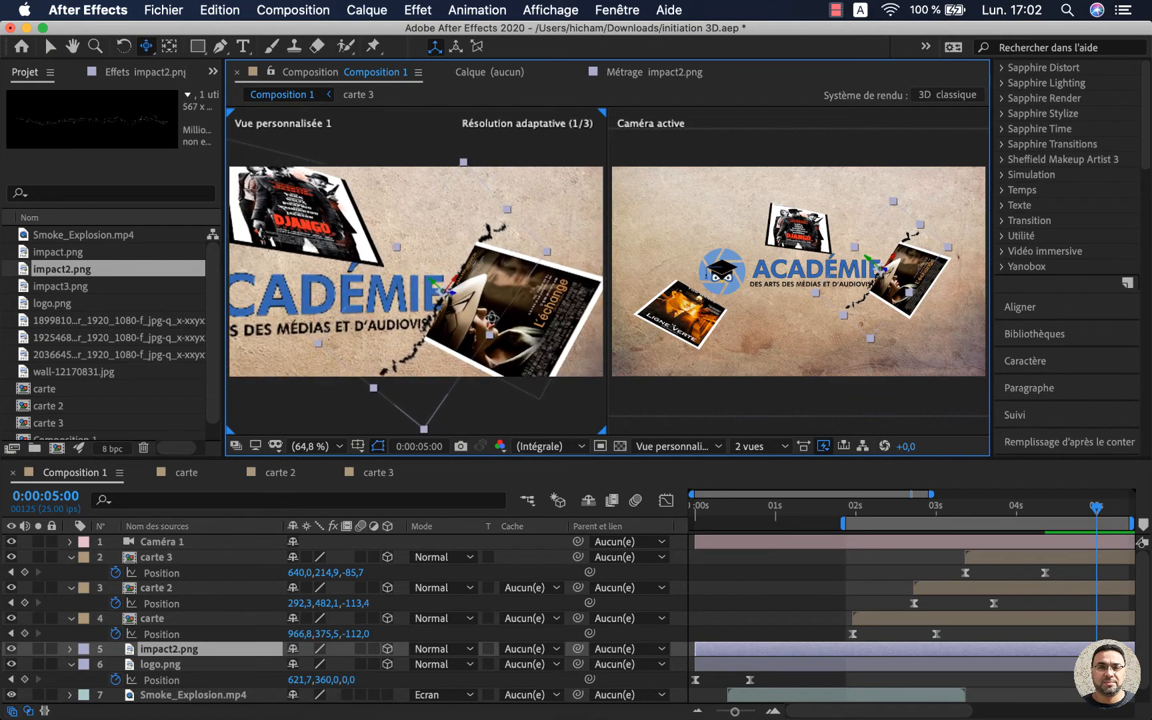
key("w")
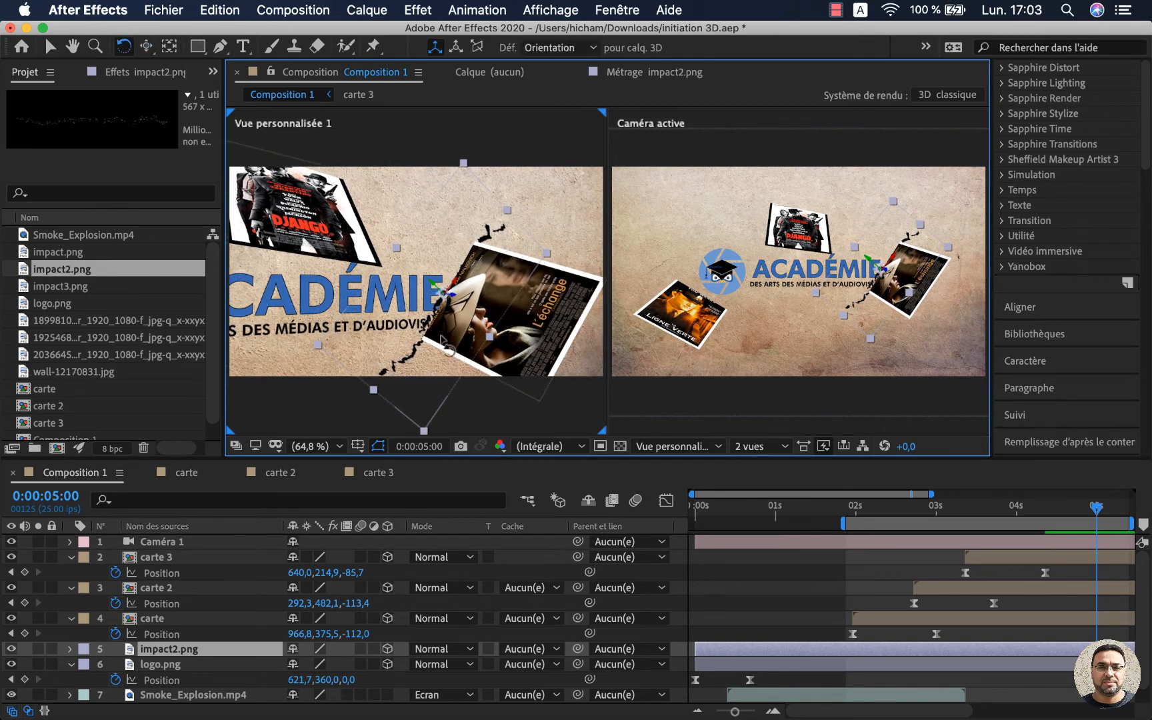
mouse_move(451, 294)
left_mouse_down()
mouse_move(439, 291)
mouse_move(448, 293)
left_mouse_up()
key("v")
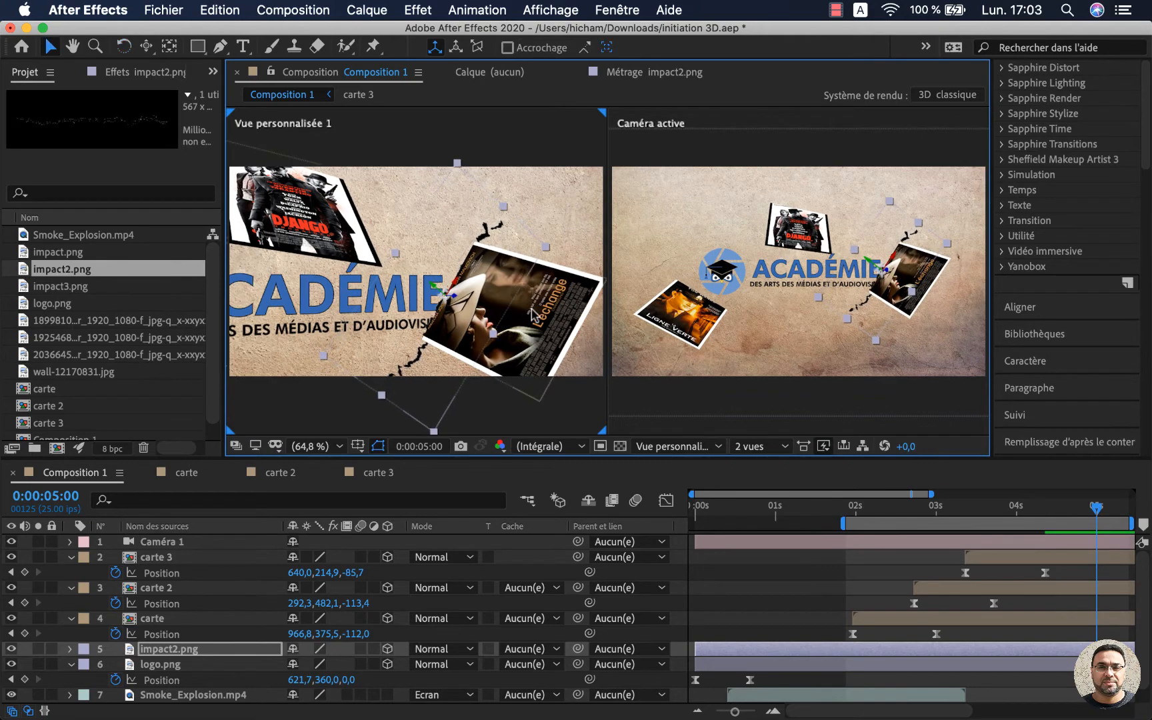
key("c")
key("c")
left_click_drag(534, 315, 527, 374)
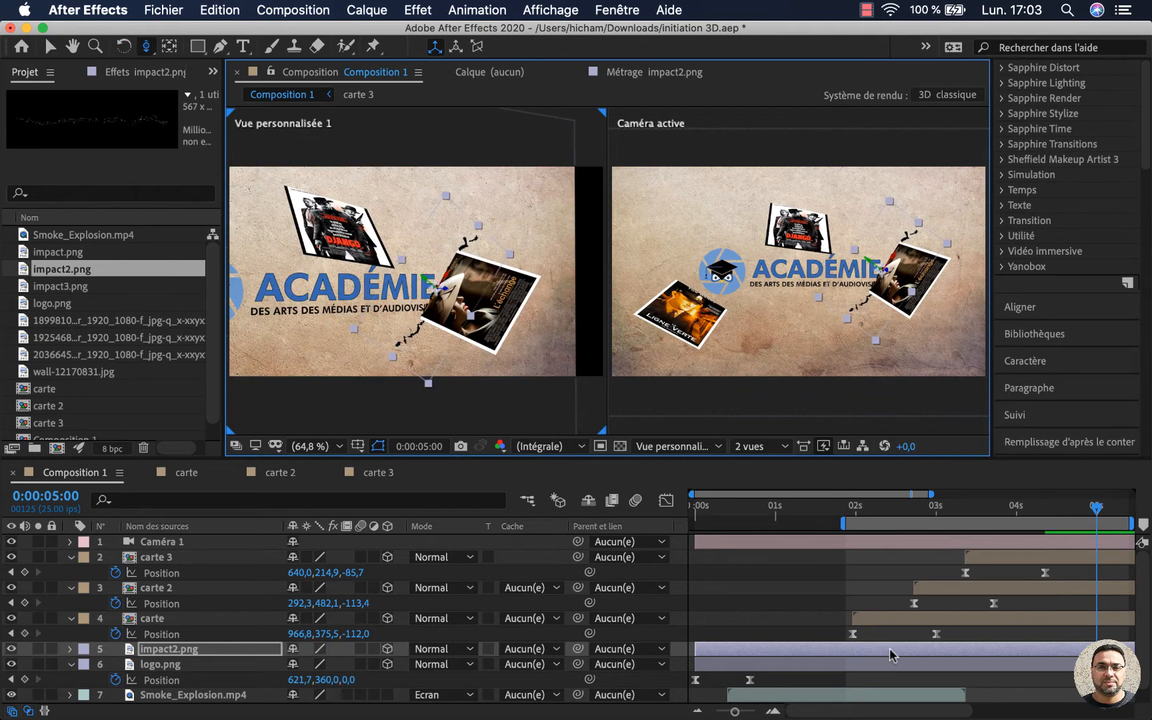
- Shift the impact2.png layer to start at 0:00:03:00, when the carte card hits the wall, and preview the impact
left_click(873, 651)
left_click_drag(911, 517, 932, 517)
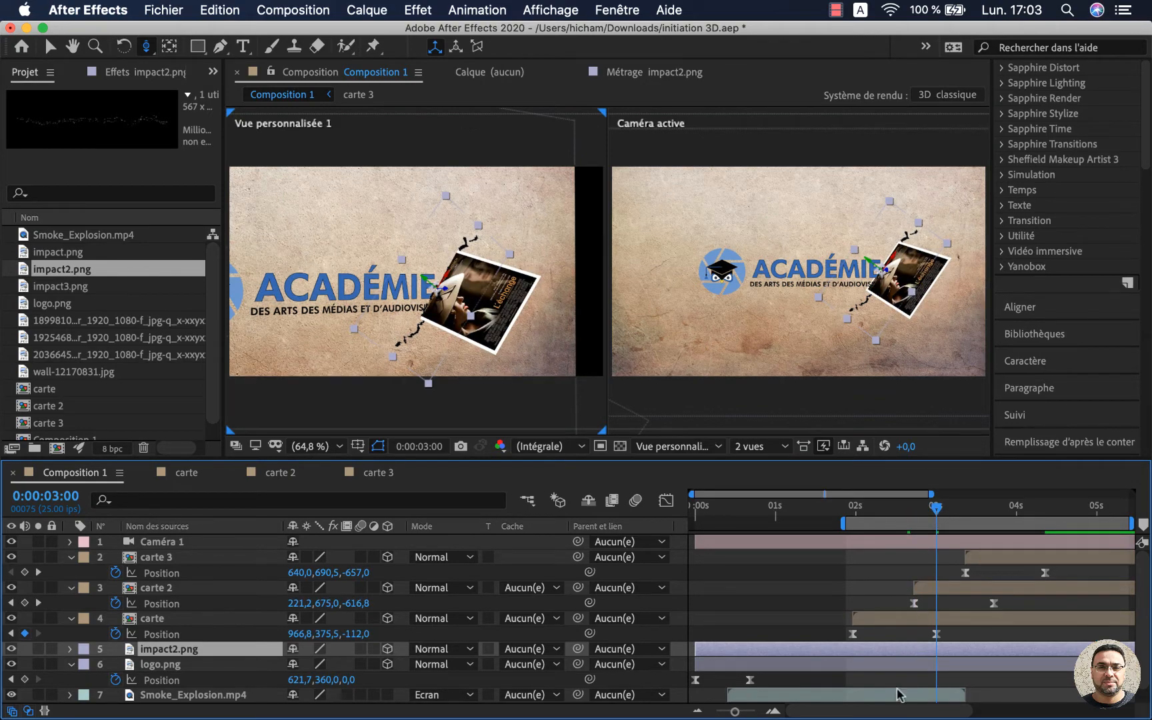
left_click_drag(771, 655, 981, 651)
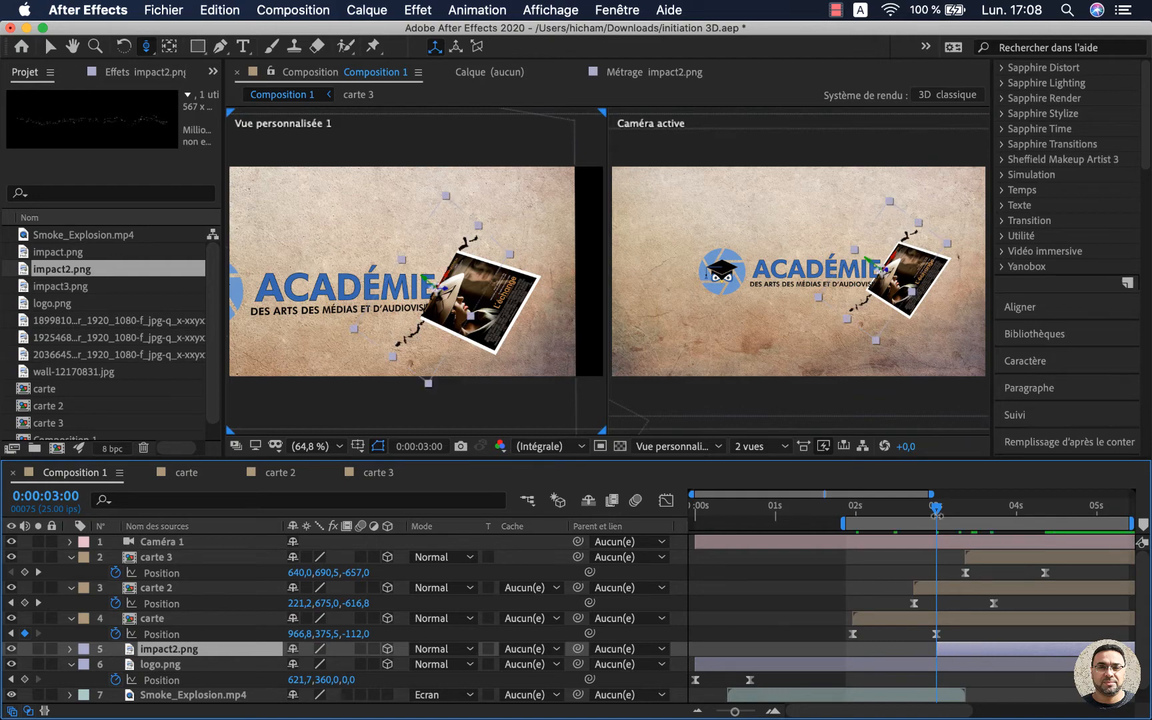
left_click(851, 509)
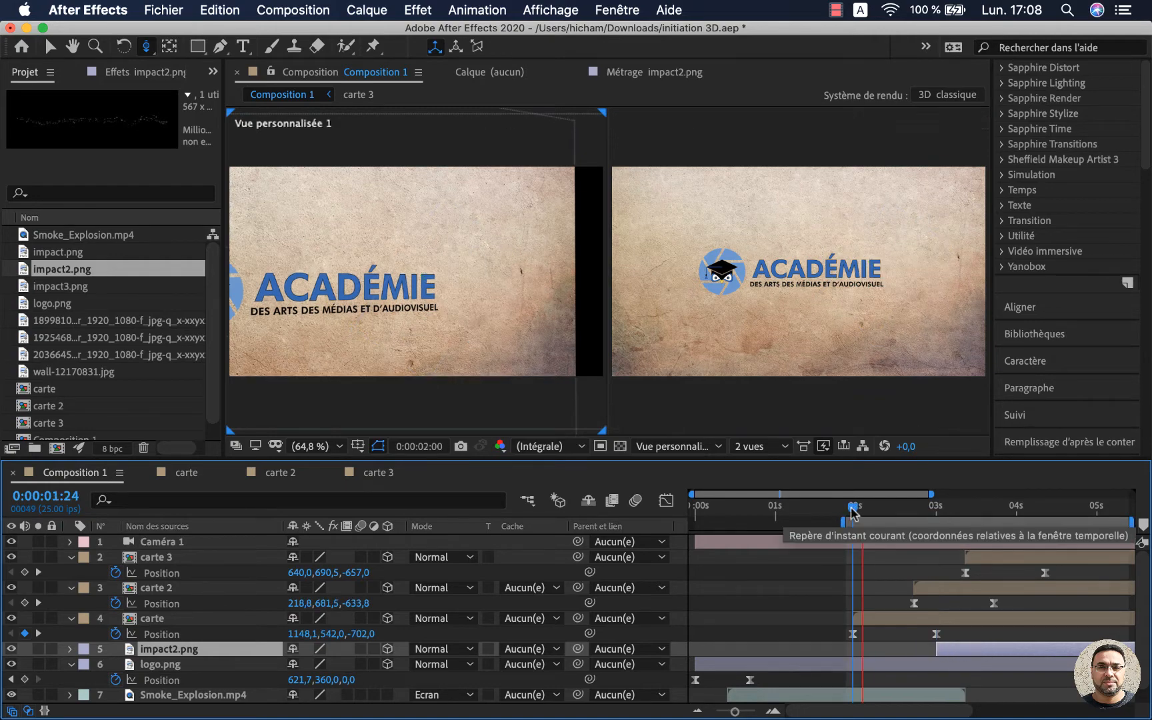
left_click_drag(851, 512, 860, 512)
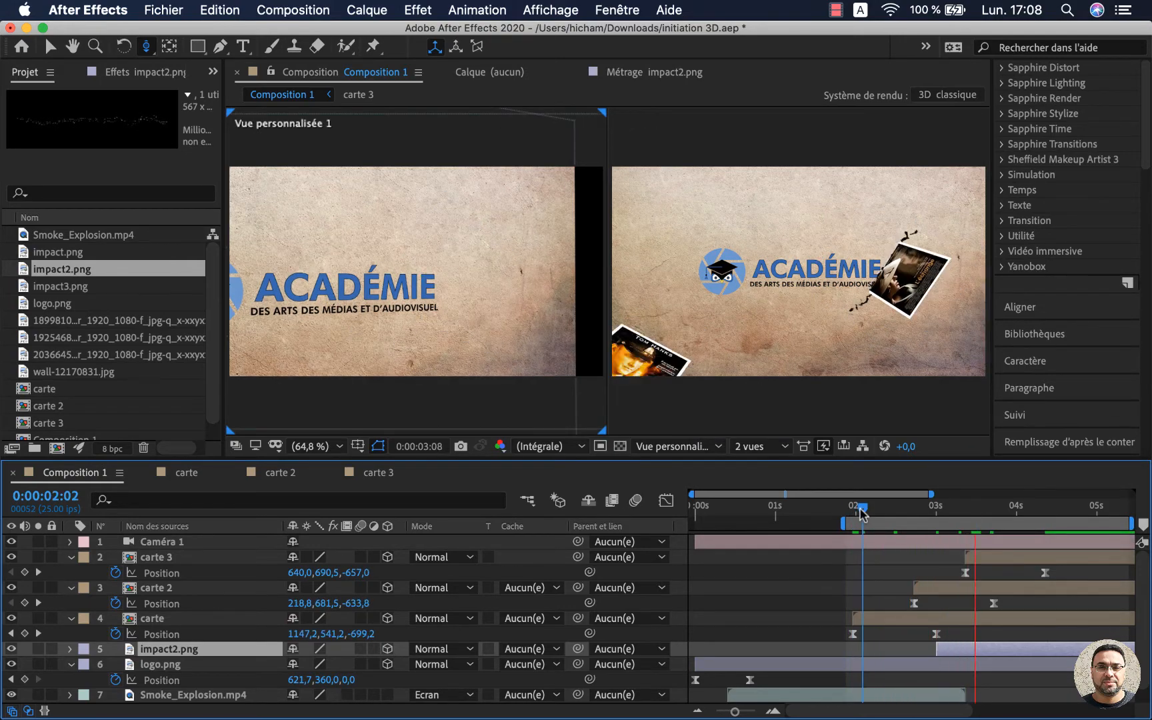
key("space")
key("space")
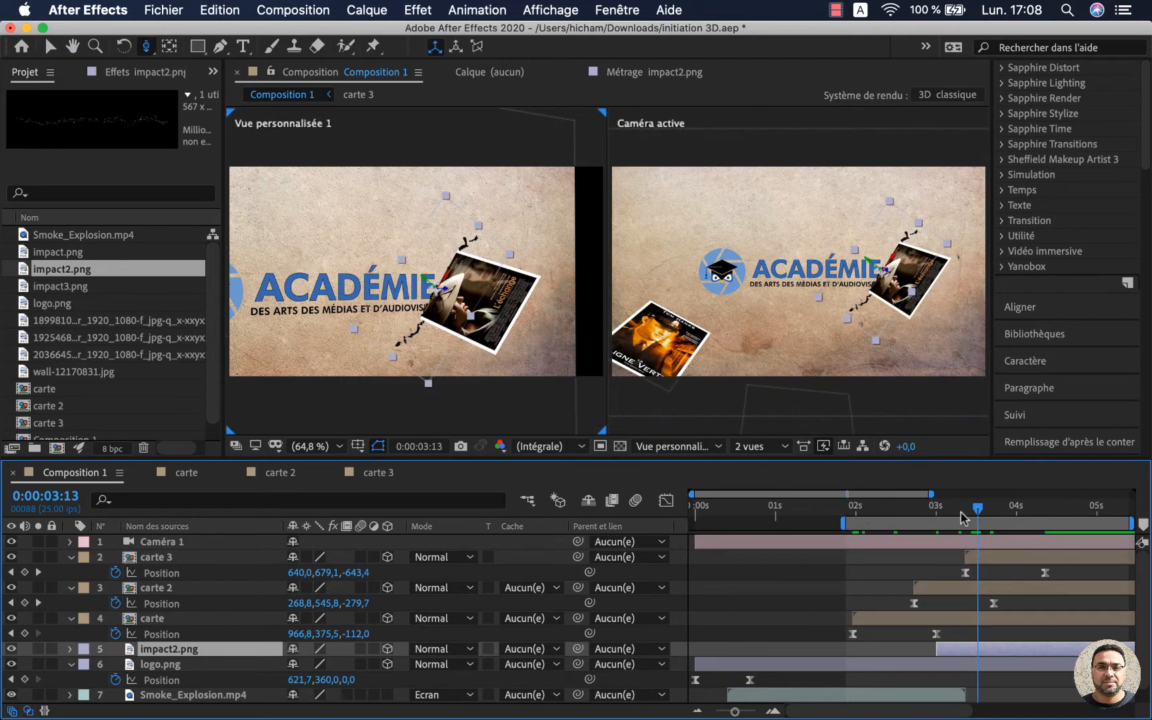
- Add impact3.png to Composition 1 directly below the carte 2 layer at 0:00:03:18 and make it 3D
left_click(960, 594)
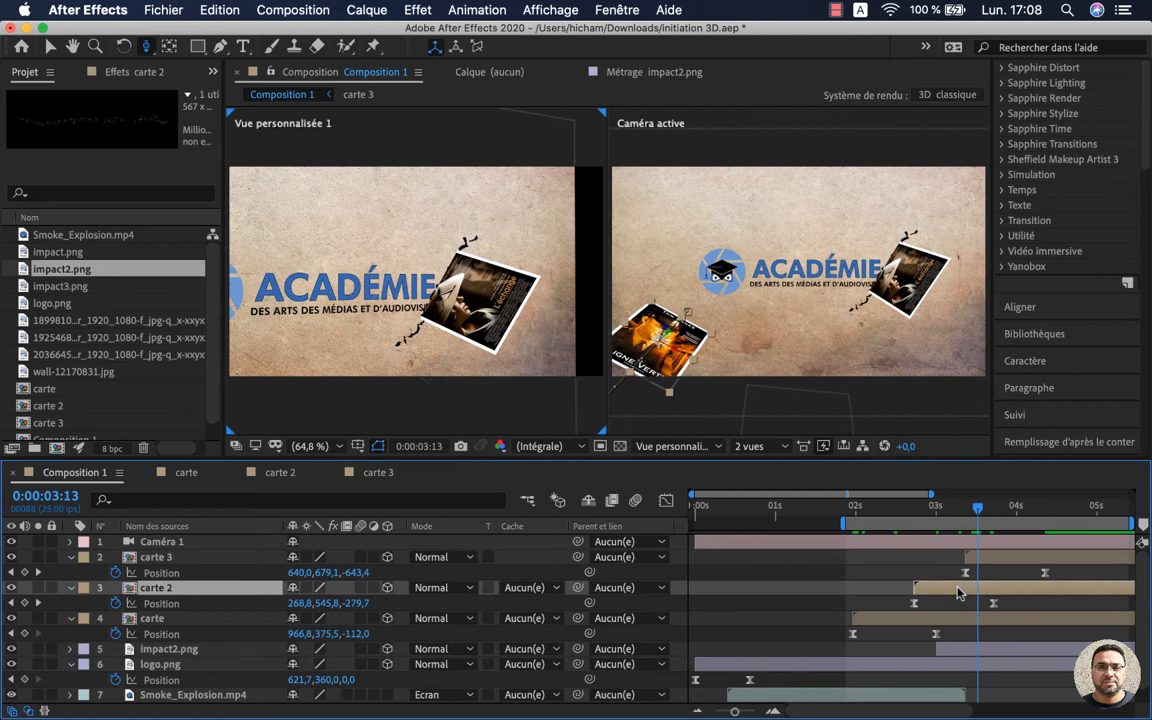
left_click_drag(978, 511, 992, 512)
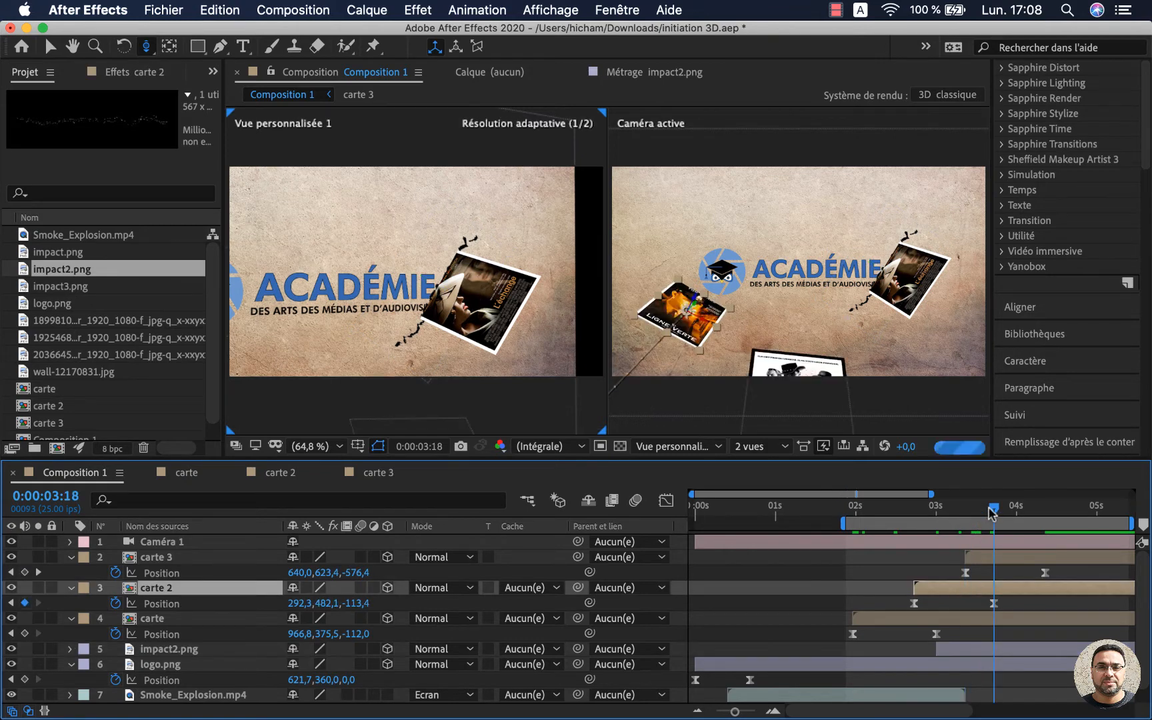
left_click(70, 288)
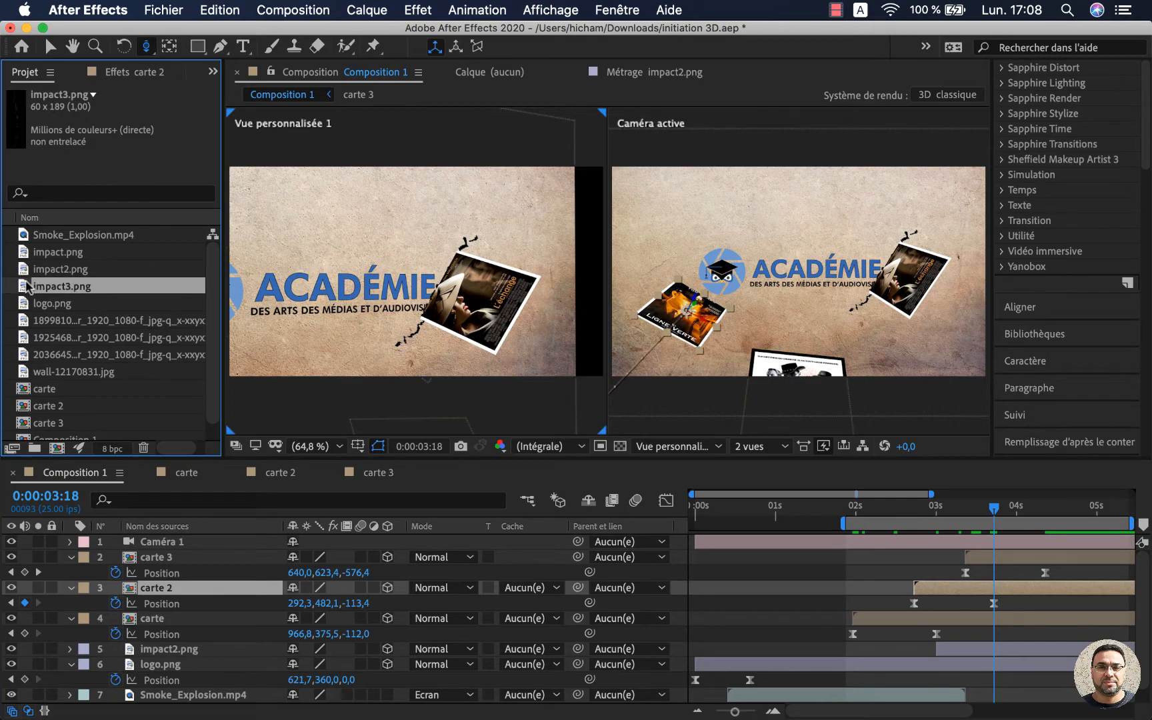
left_click_drag(25, 287, 172, 612)
key("v")
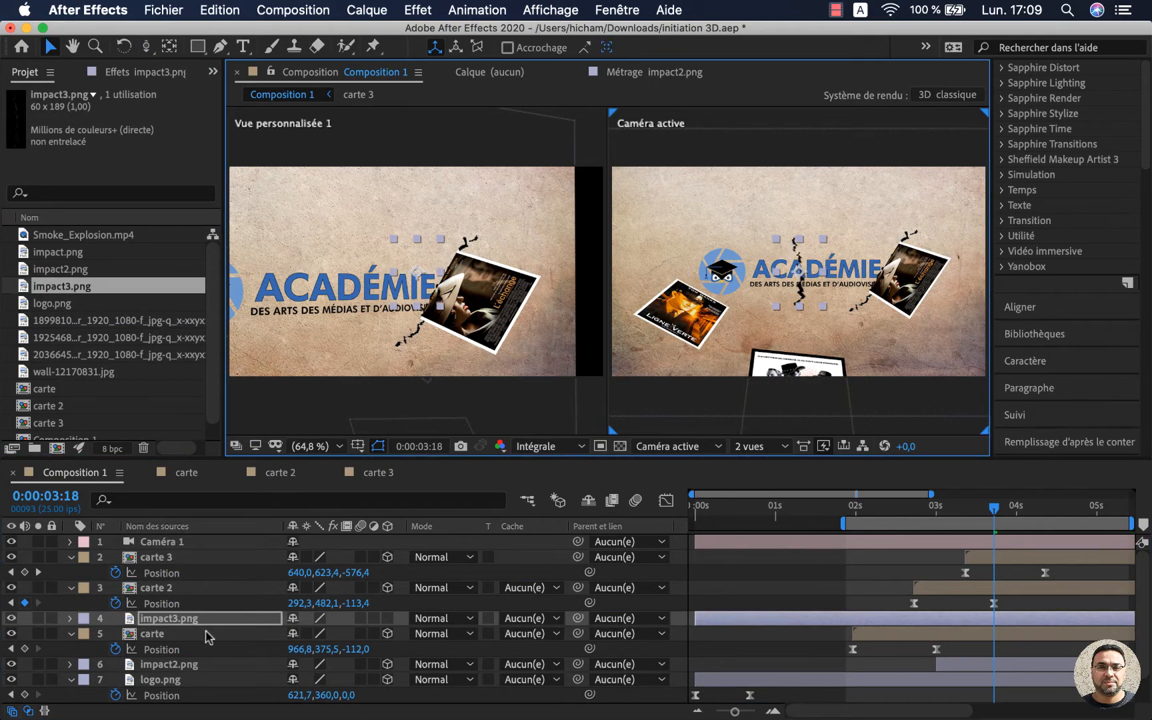
left_click(387, 617)
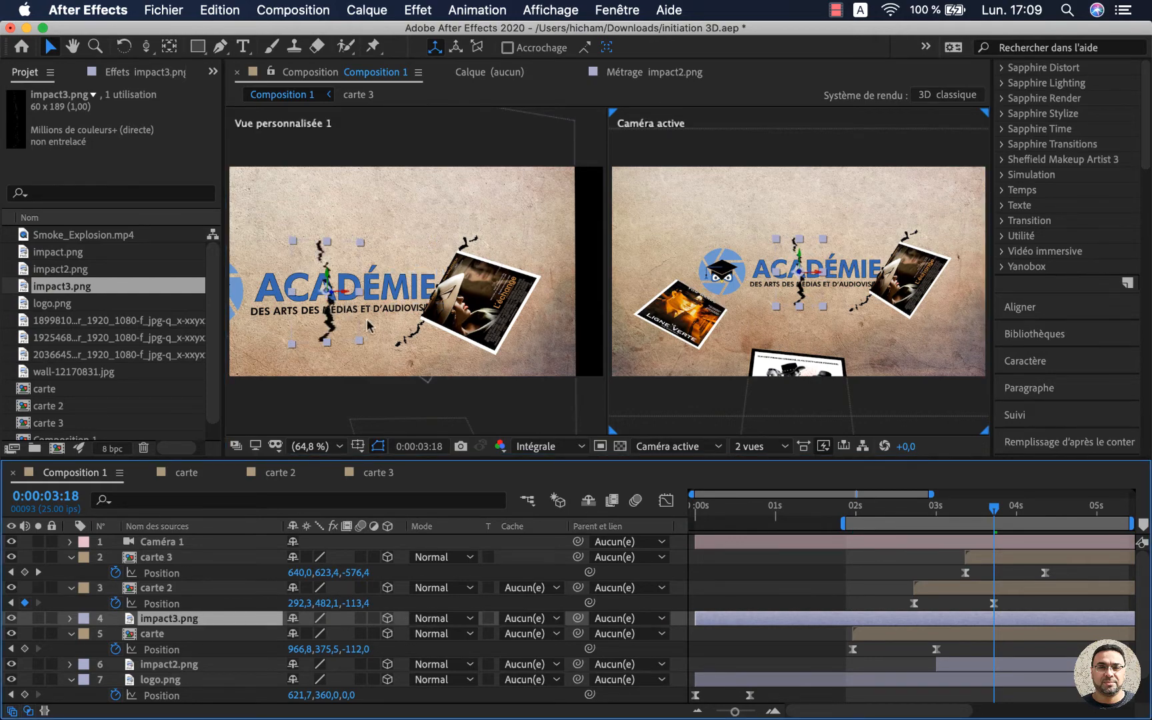
- Slide the impact3.png crack along the wall from the middle of the logo to its owl emblem
key("c")
left_click_drag(321, 337, 335, 404)
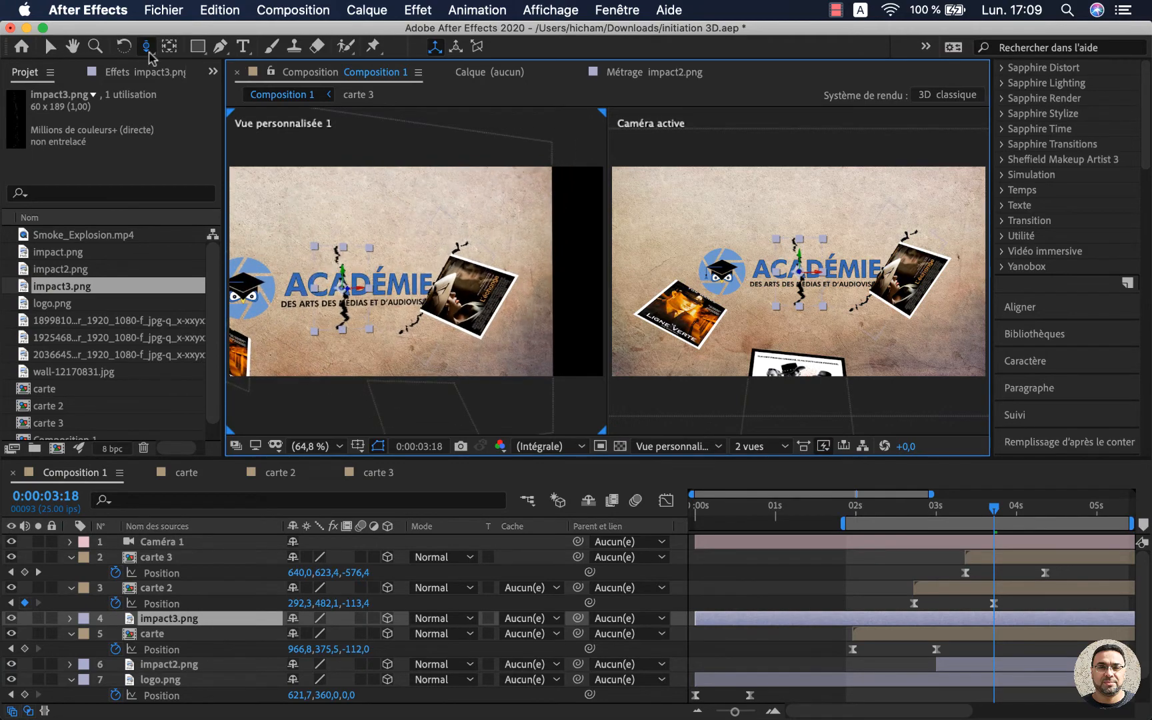
key("c")
left_click_drag(340, 325, 355, 400)
key("c")
key("c")
key("c")
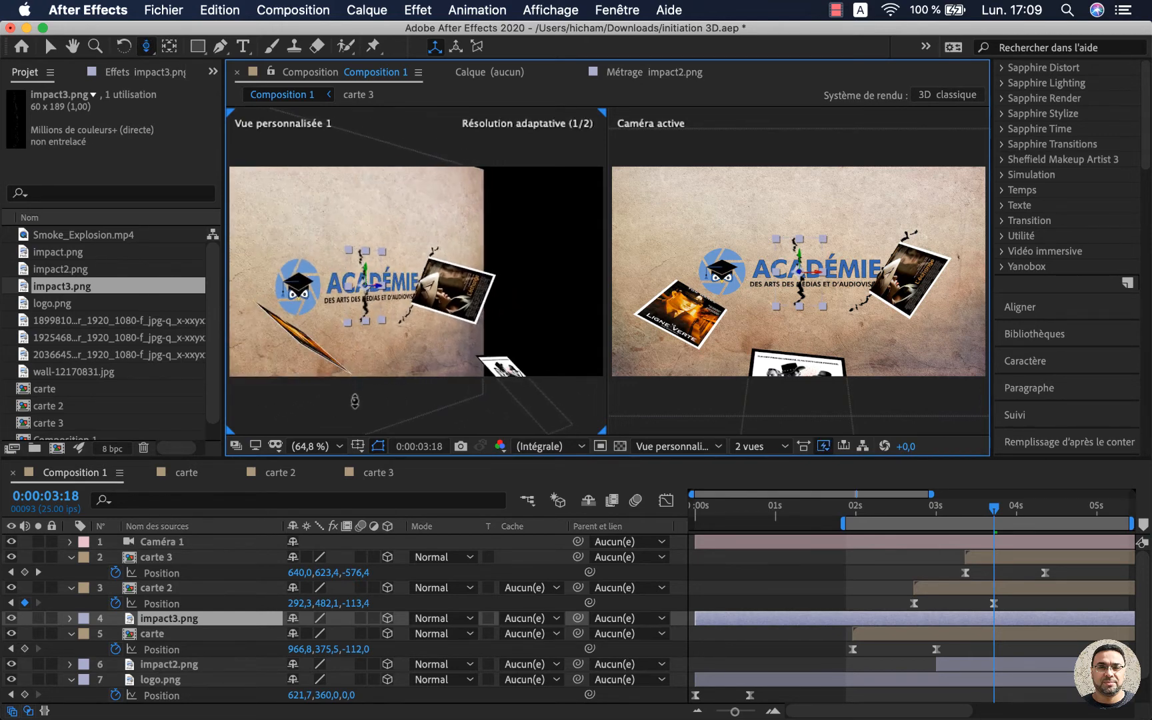
key("c")
left_click_drag(352, 336, 346, 301)
key("c")
key("v")
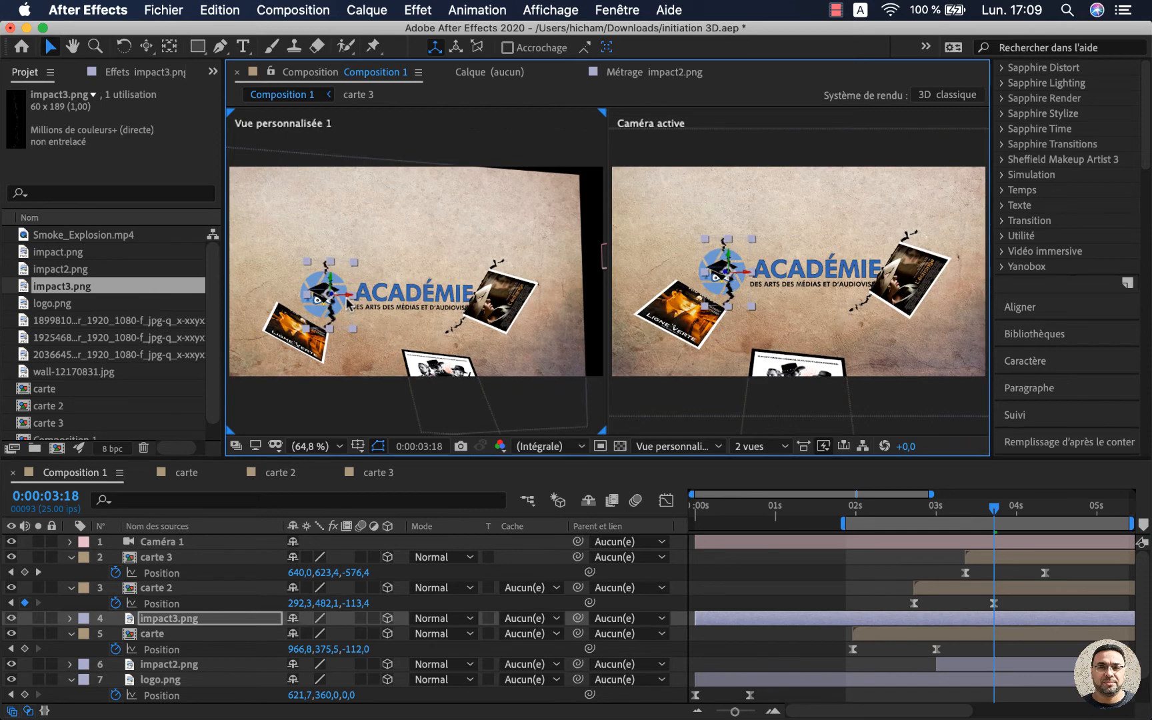
- Rotate the impact3.png crack to run diagonally and move it behind the carte 2 card
key("w")
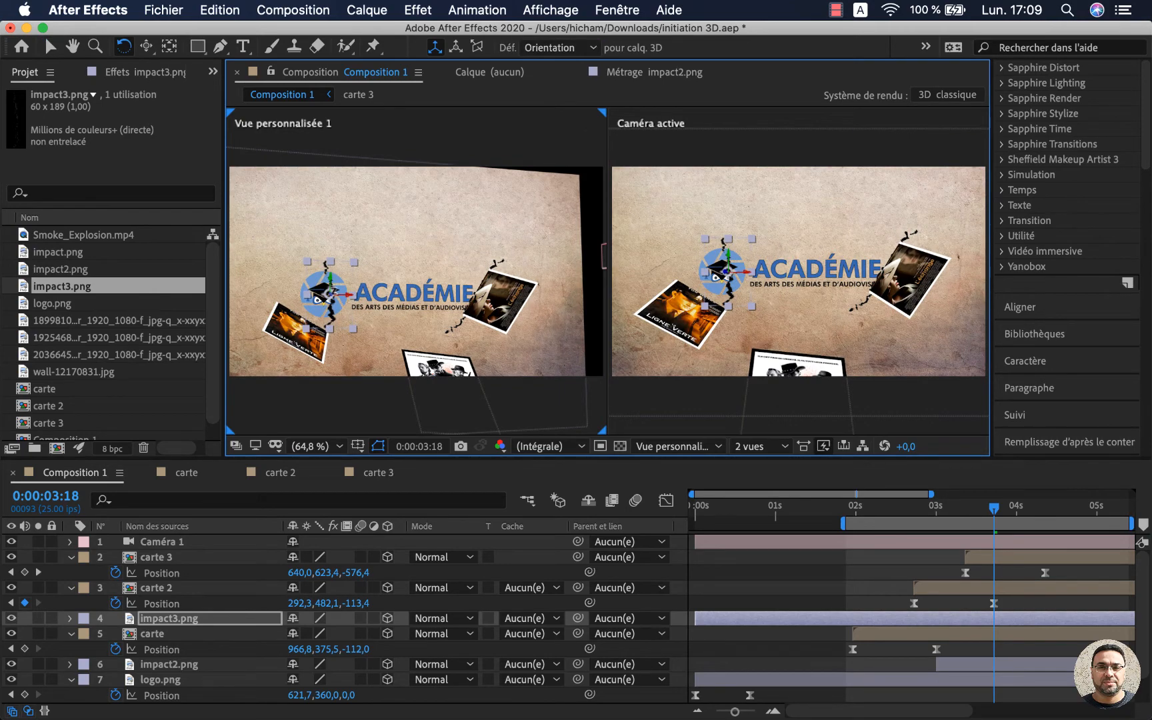
left_click_drag(326, 294, 289, 332)
key("v")
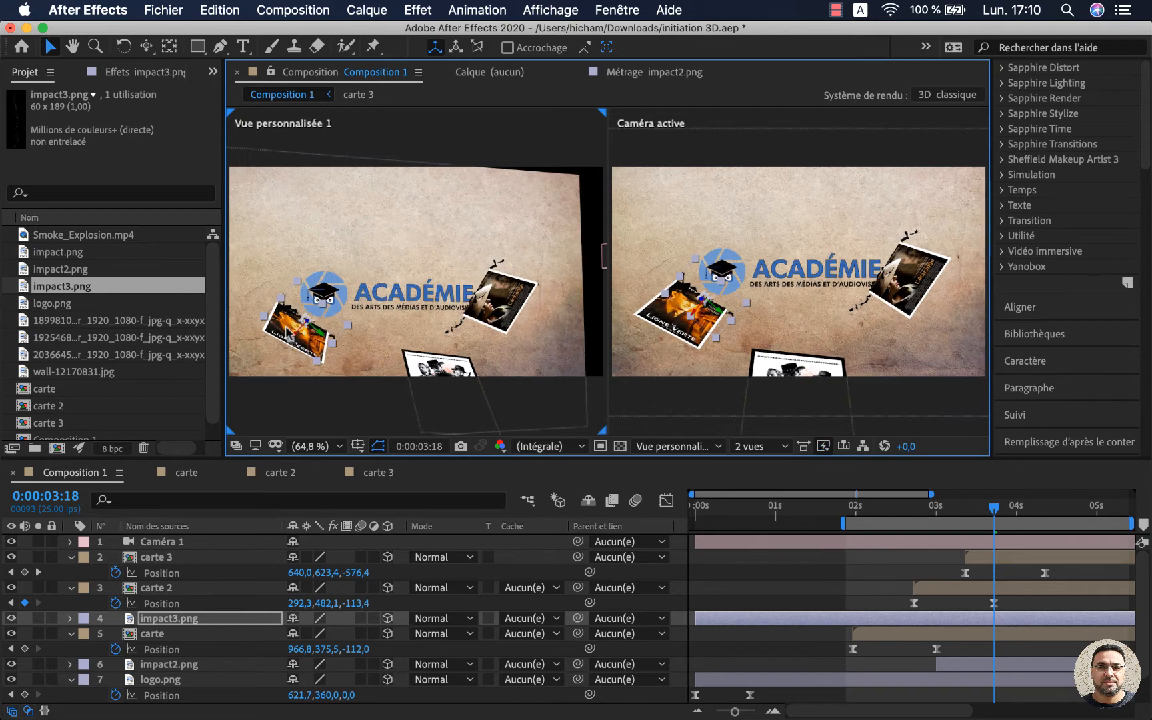
- Stretch the impact3.png crack slightly lengthwise so both ends stick out from behind the carte 2 card
key("y")
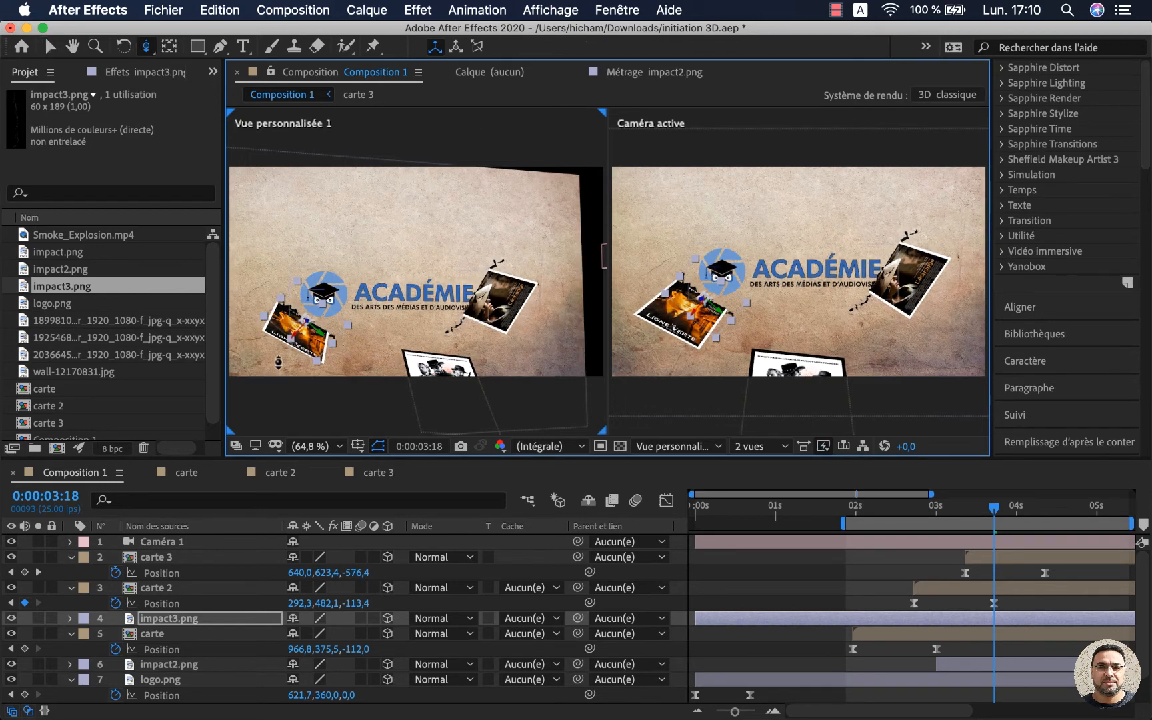
left_click_drag(250, 348, 402, 299)
key("c")
key("c")
key("c")
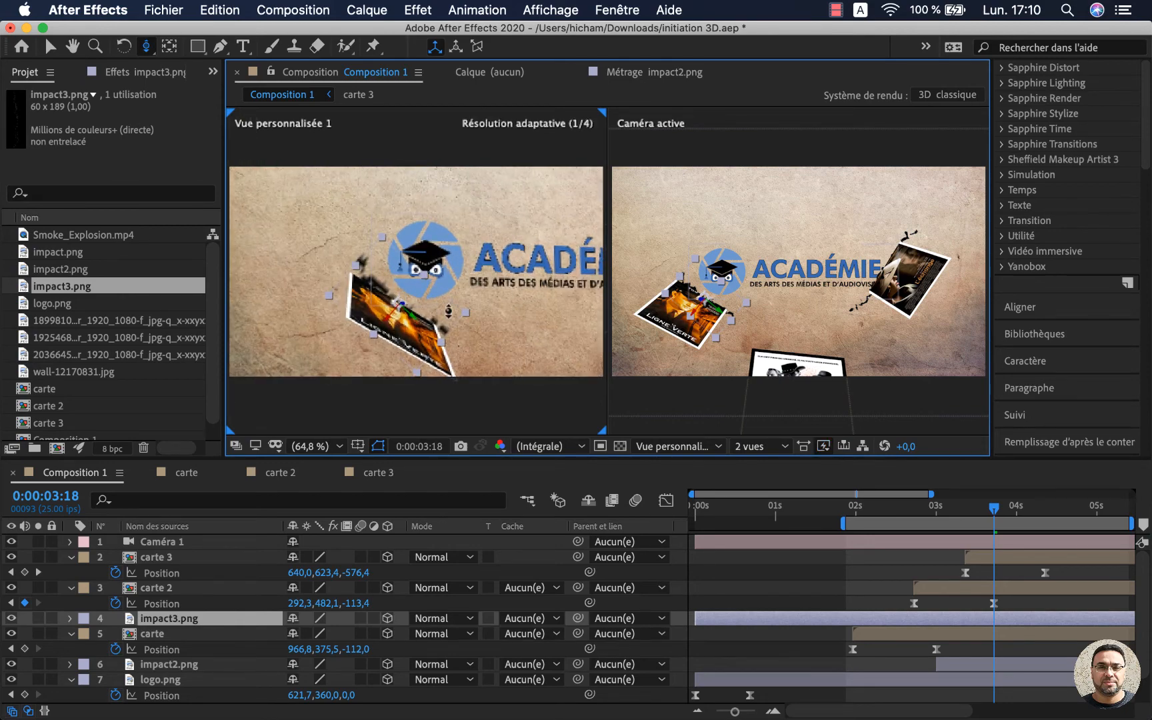
key("c")
left_click_drag(478, 306, 451, 320)
key("v")
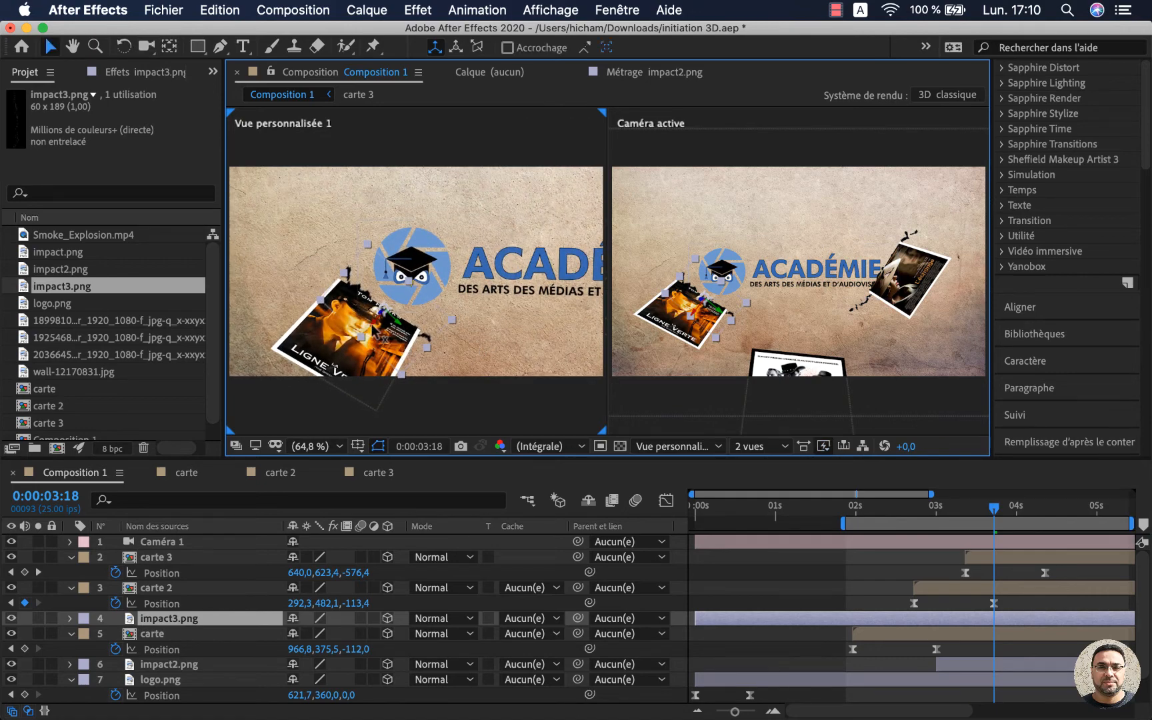
left_click_drag(373, 332, 361, 324)
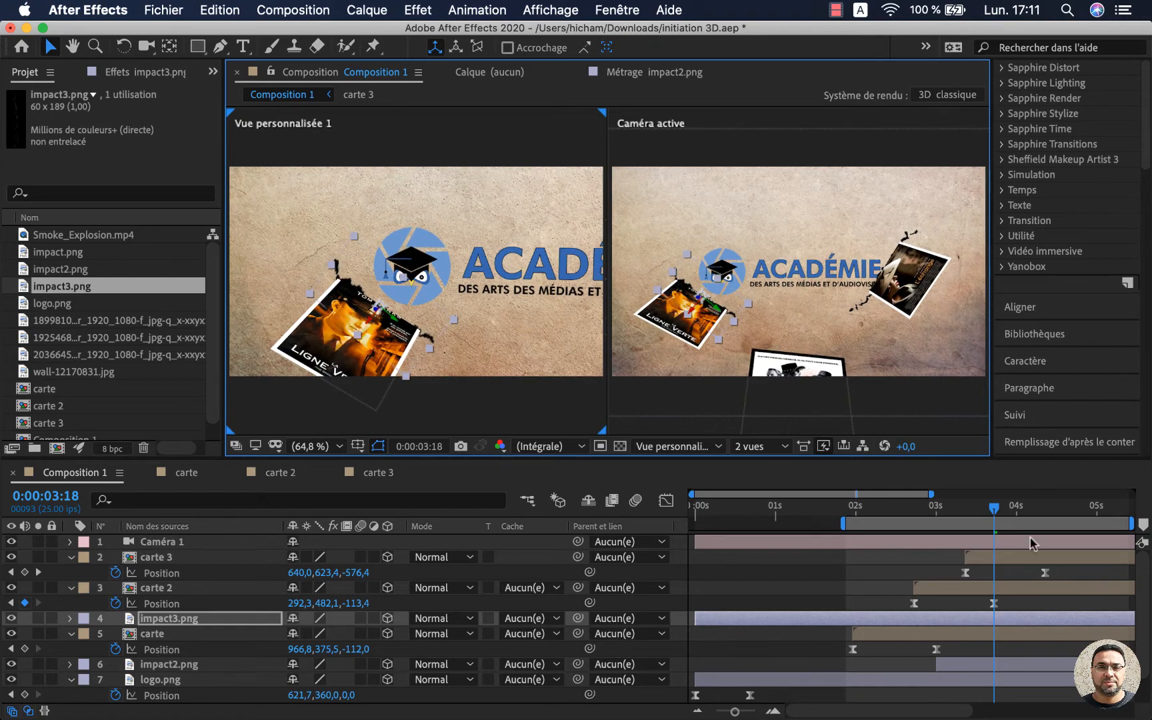
- Trim the impact3.png layer to start at 0:00:03:18, on the second position keyframe of carte 2
left_click(901, 621)
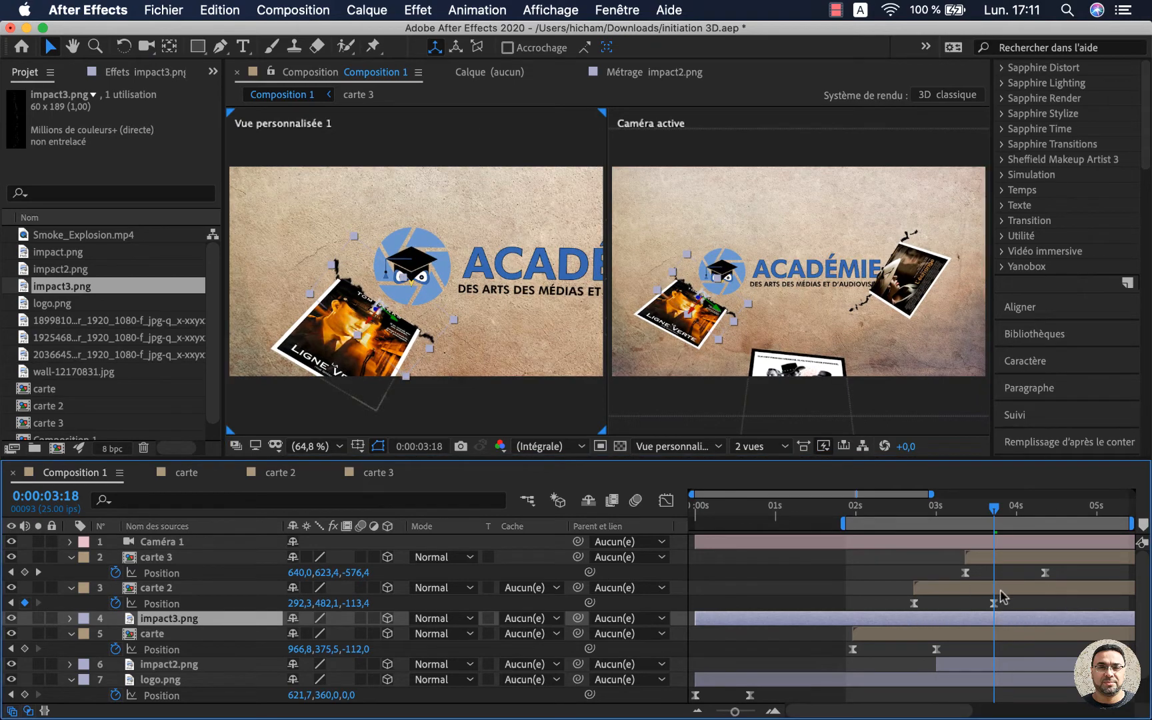
left_click(998, 588)
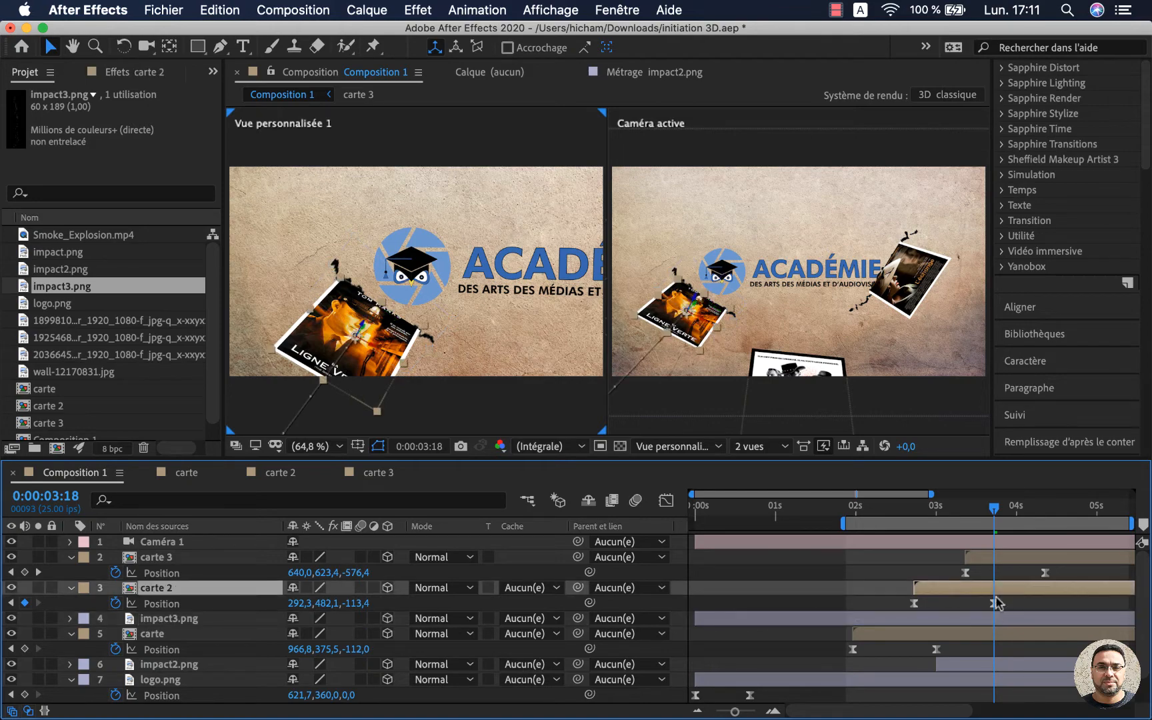
left_click(993, 604)
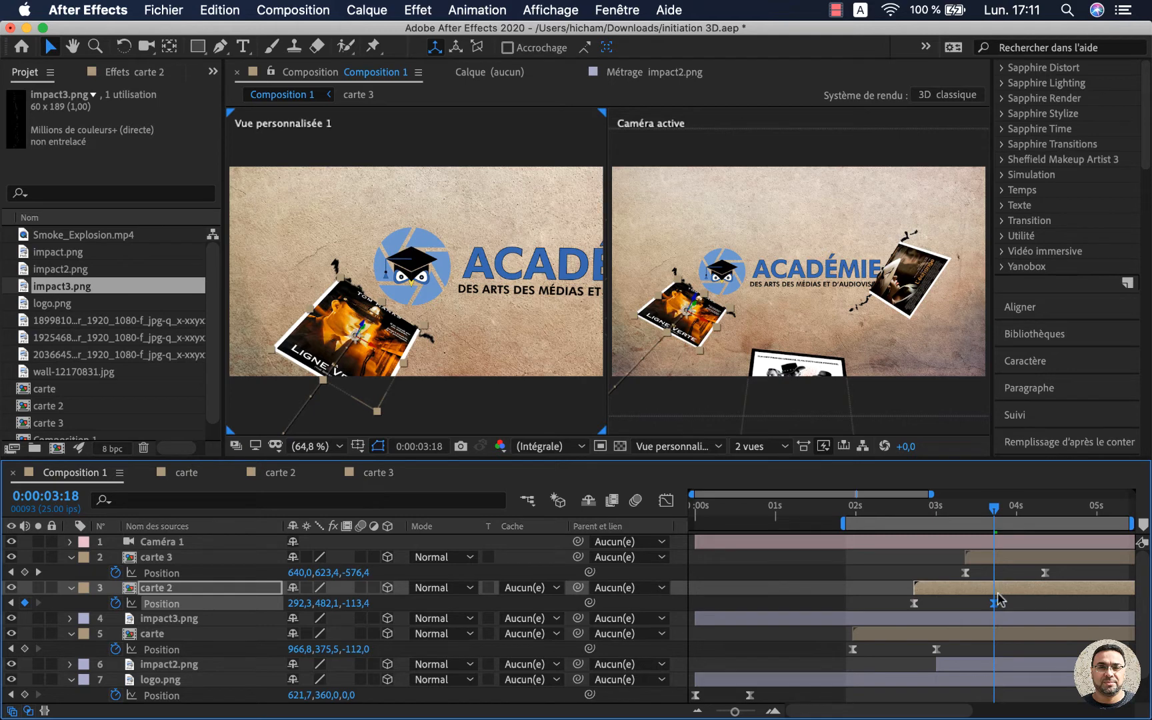
left_click(998, 622)
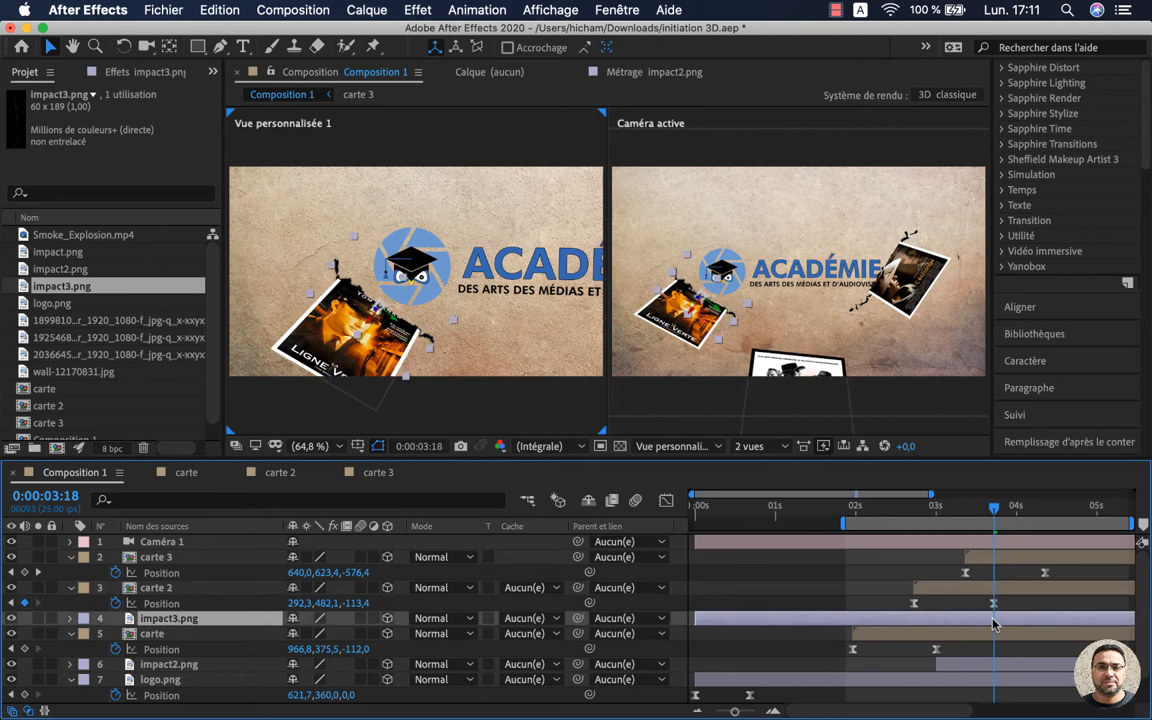
key("alt+bracketleft")
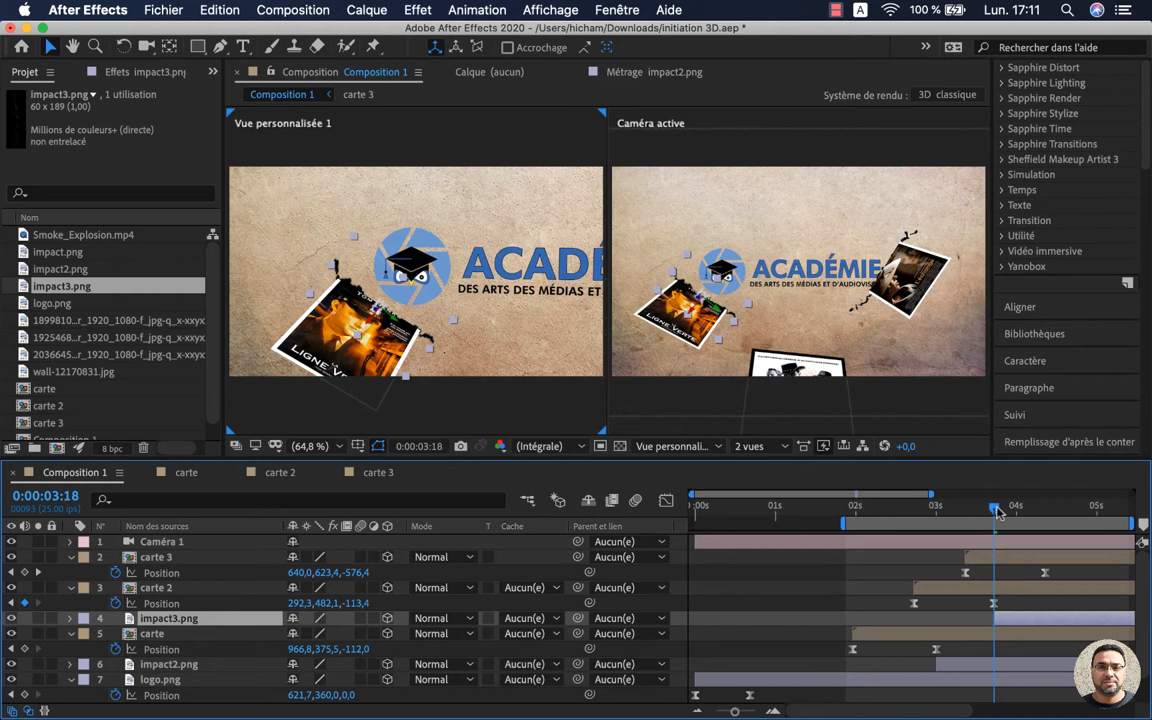
- Preview the card impacts from 0:00:02:00 and check the frame where the carte 3 card reaches the wall
left_click_drag(993, 512, 918, 520)
key("space")
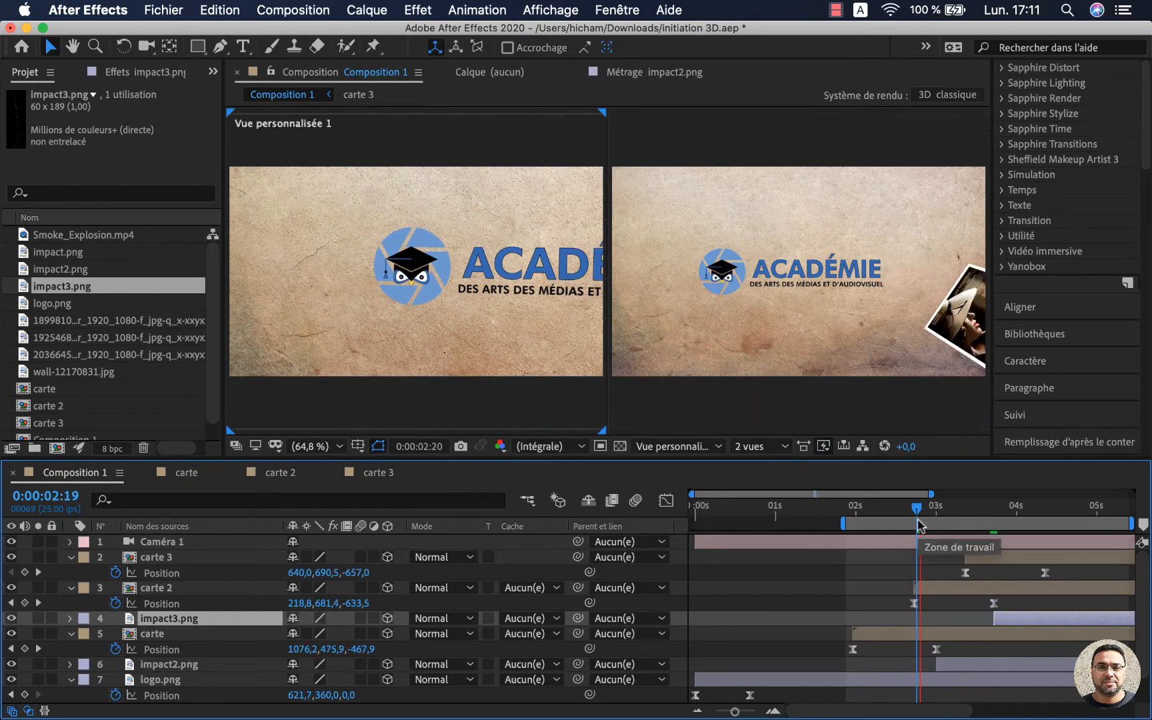
key("space")
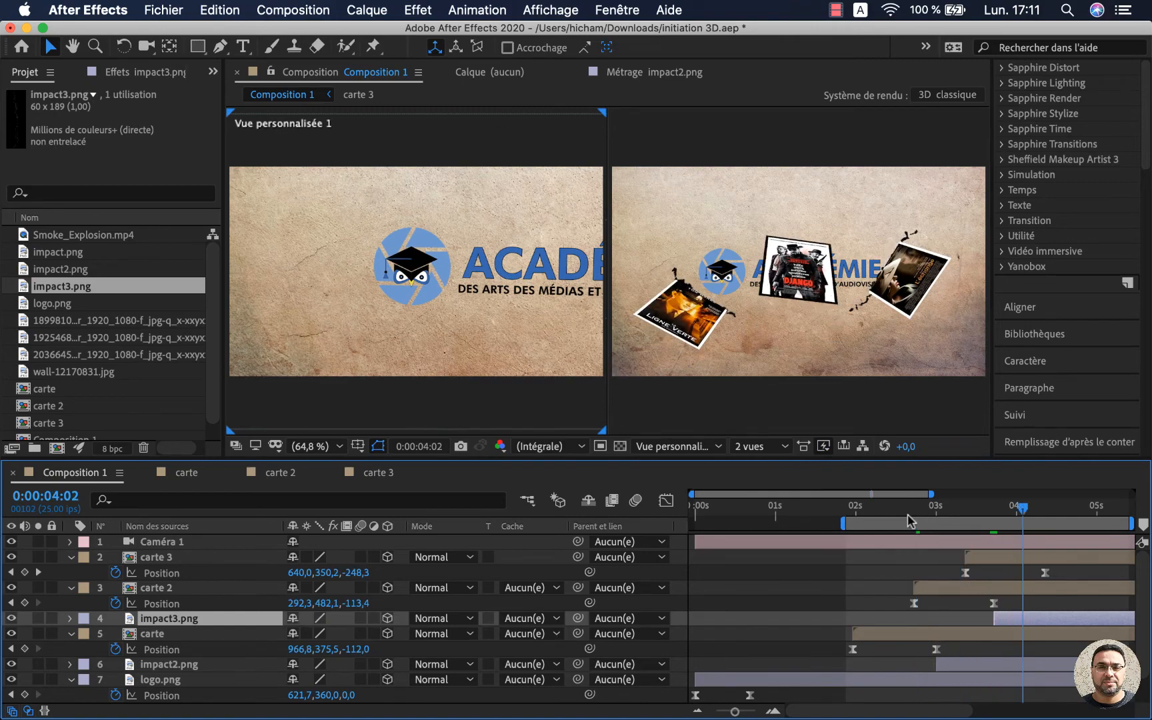
left_click(857, 514)
key("space")
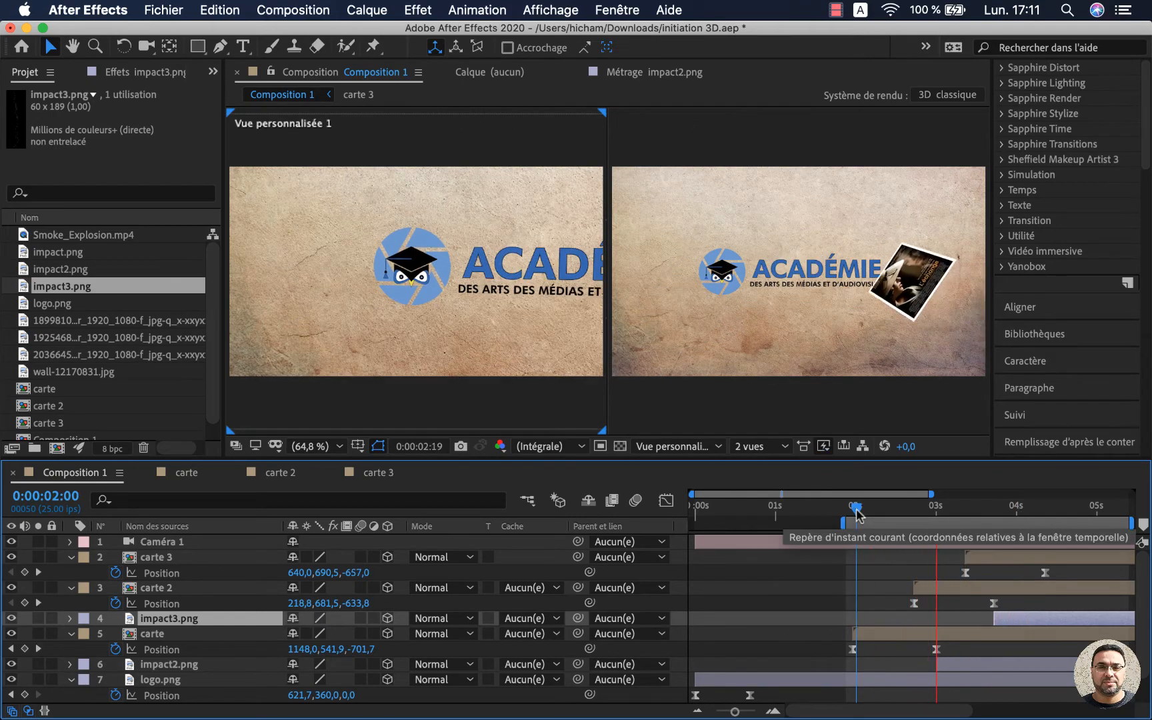
key("space")
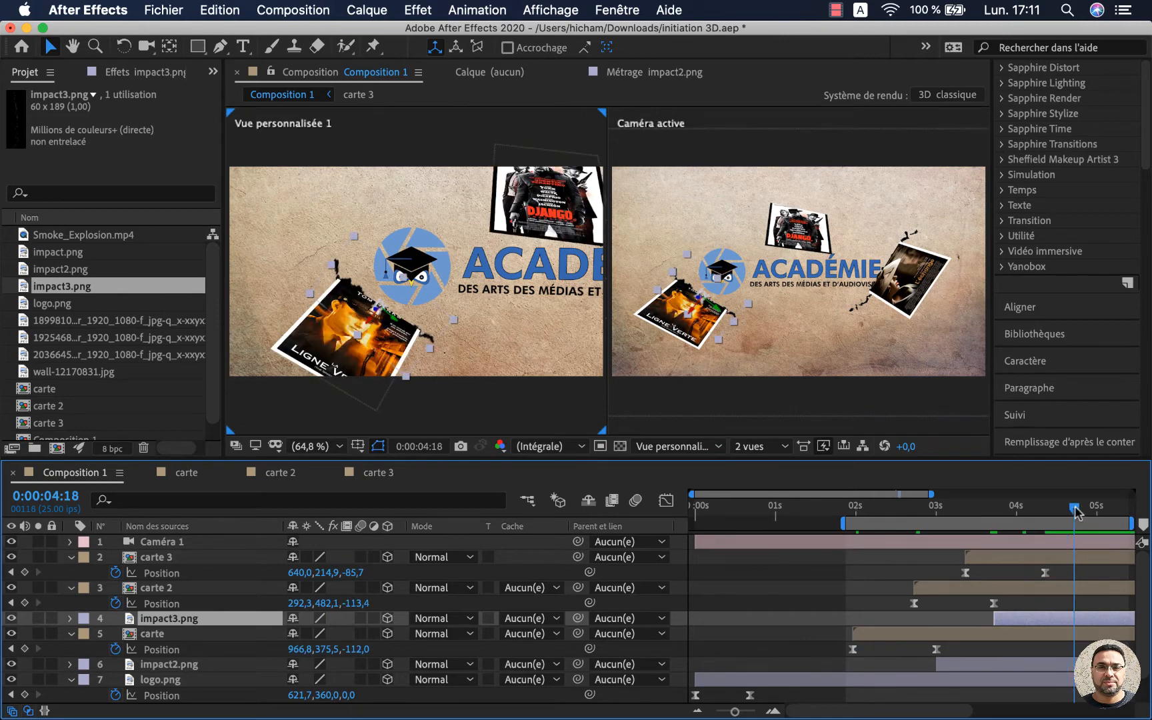
left_click_drag(1068, 511, 1049, 511)
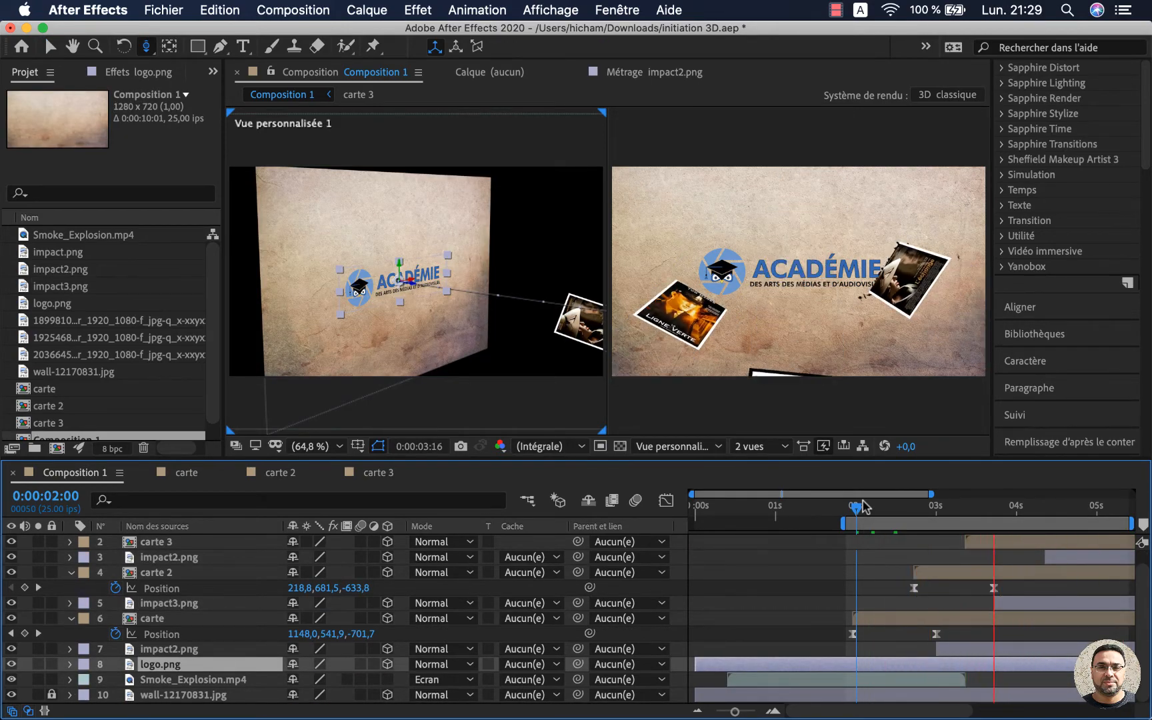
- Start creating a new light layer in Composition 1 with the current time at 0:00:02:18
left_click_drag(864, 507, 914, 519)
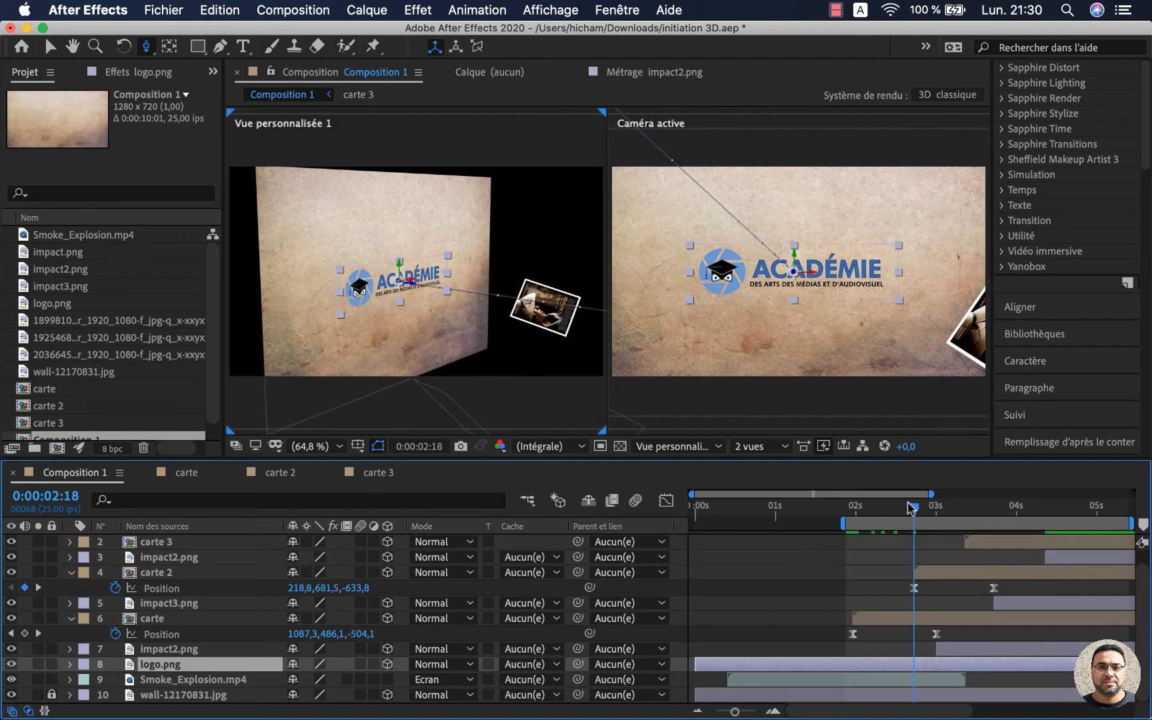
scroll(216, 624, "up", 1)
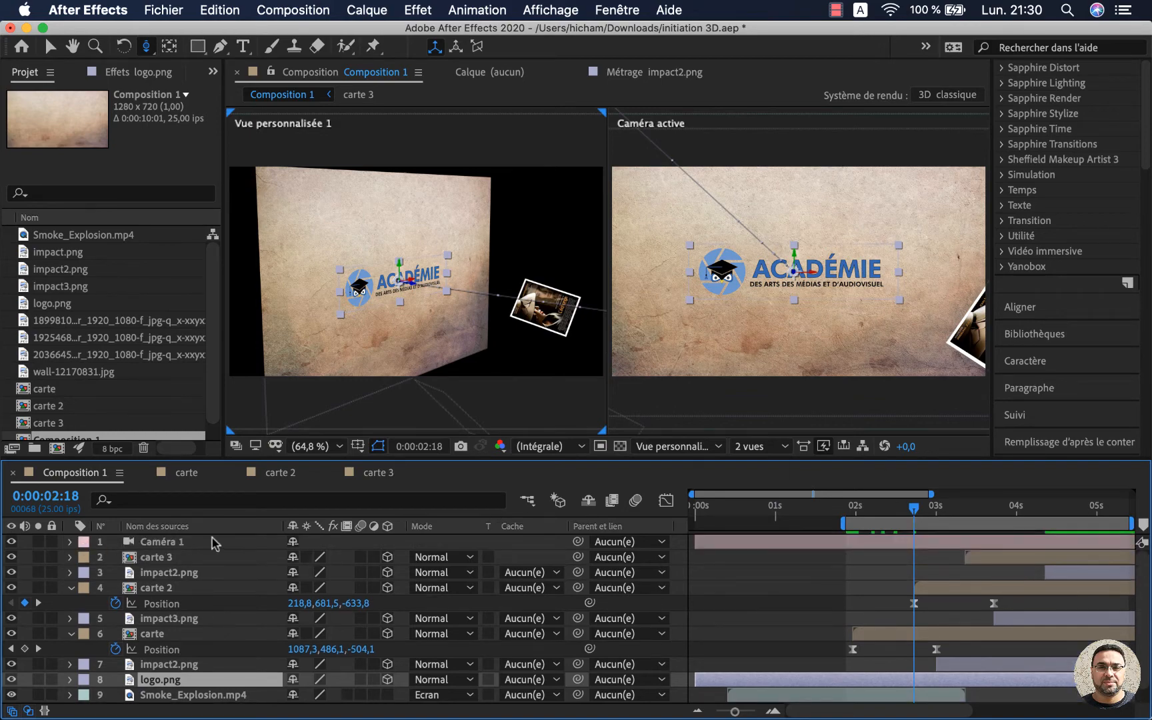
right_click(24, 540)
mouse_move(134, 524)
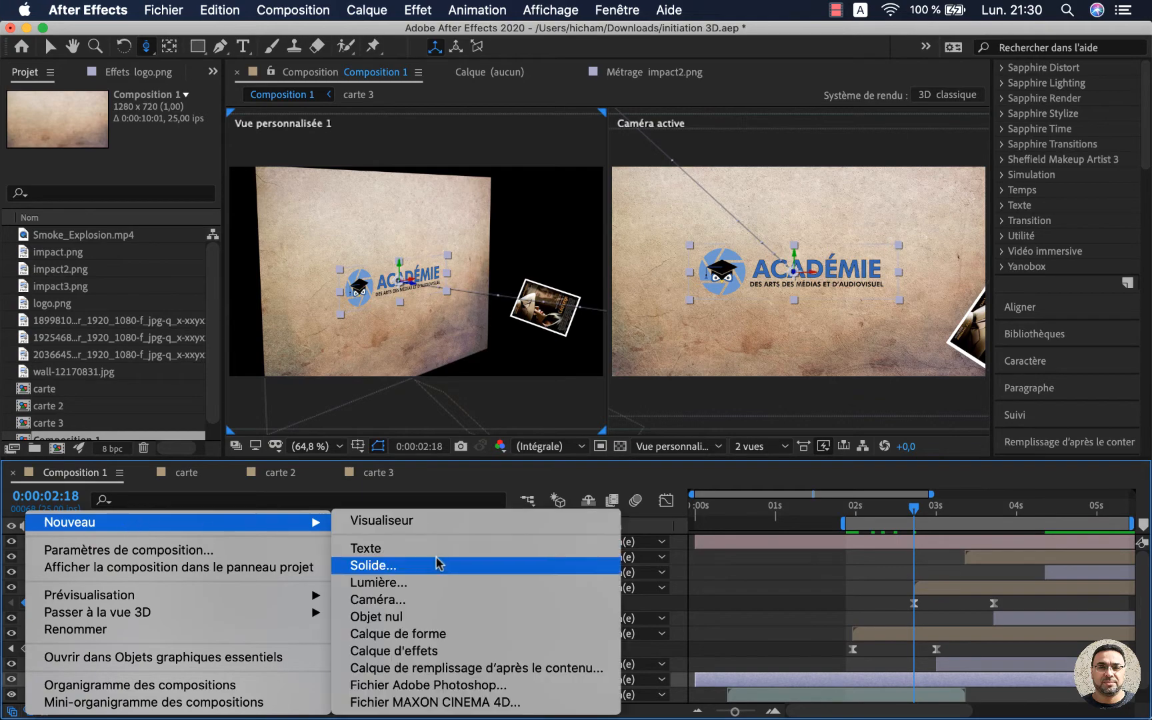
left_click(451, 584)
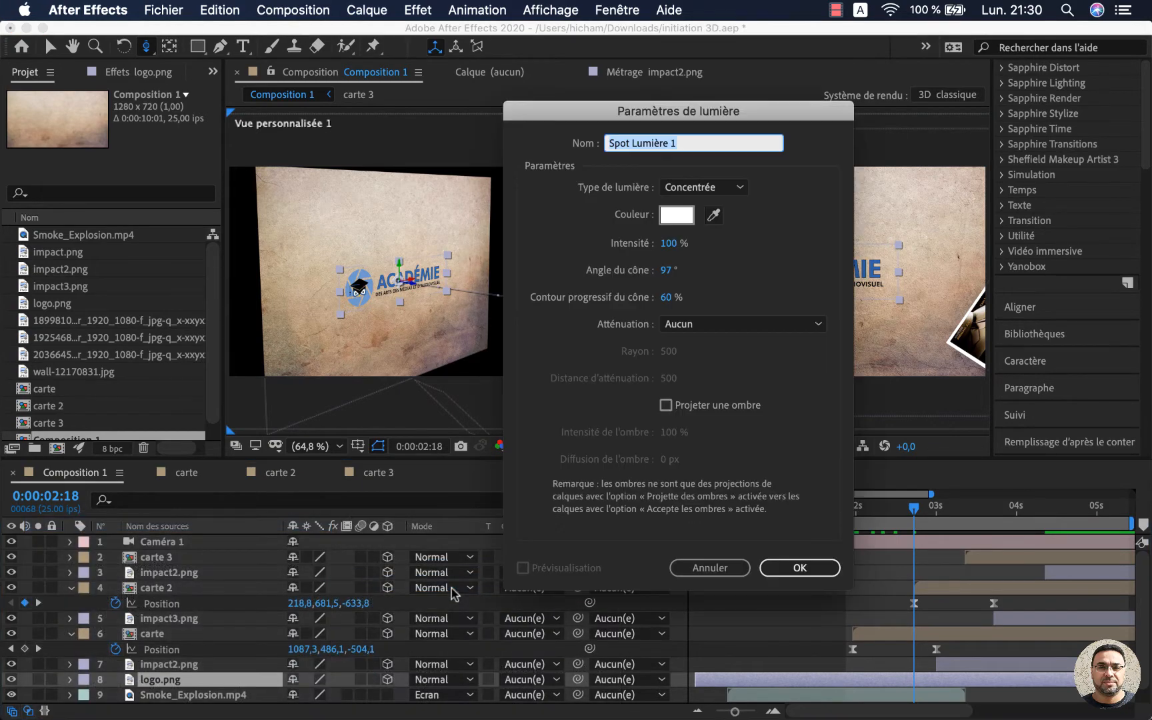
- Try the Concentrée, Ponctuelle and Ambiante types for the new light
left_click(732, 192)
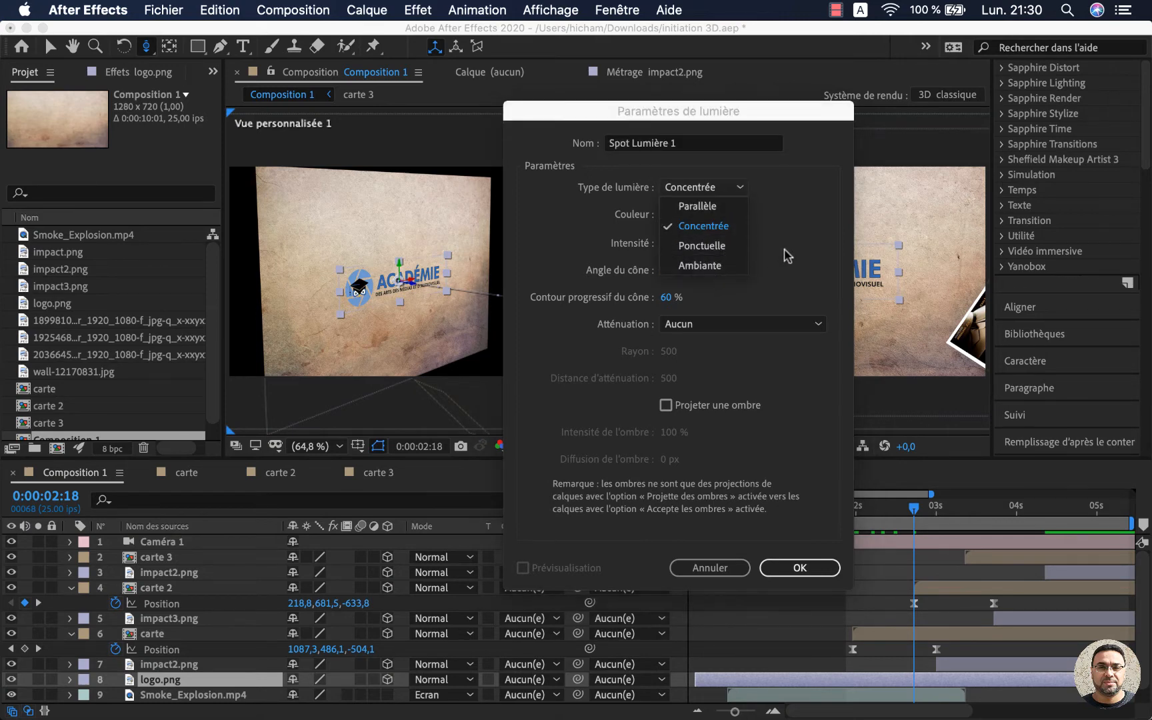
left_click(708, 228)
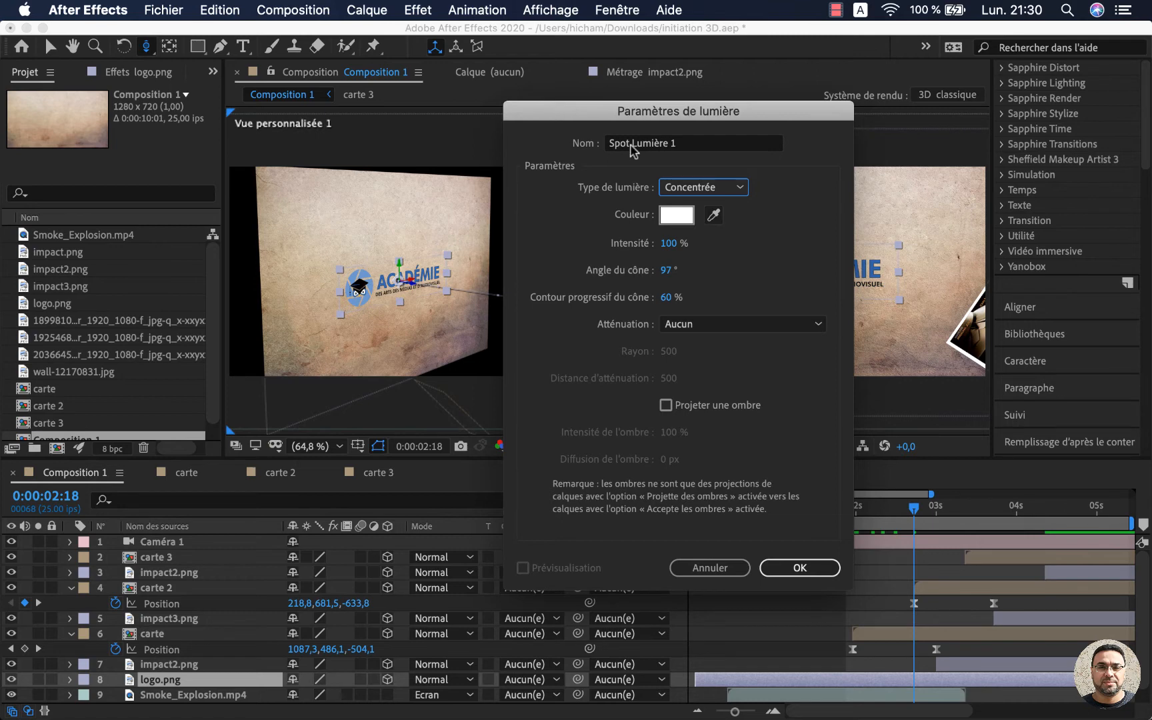
left_click(722, 192)
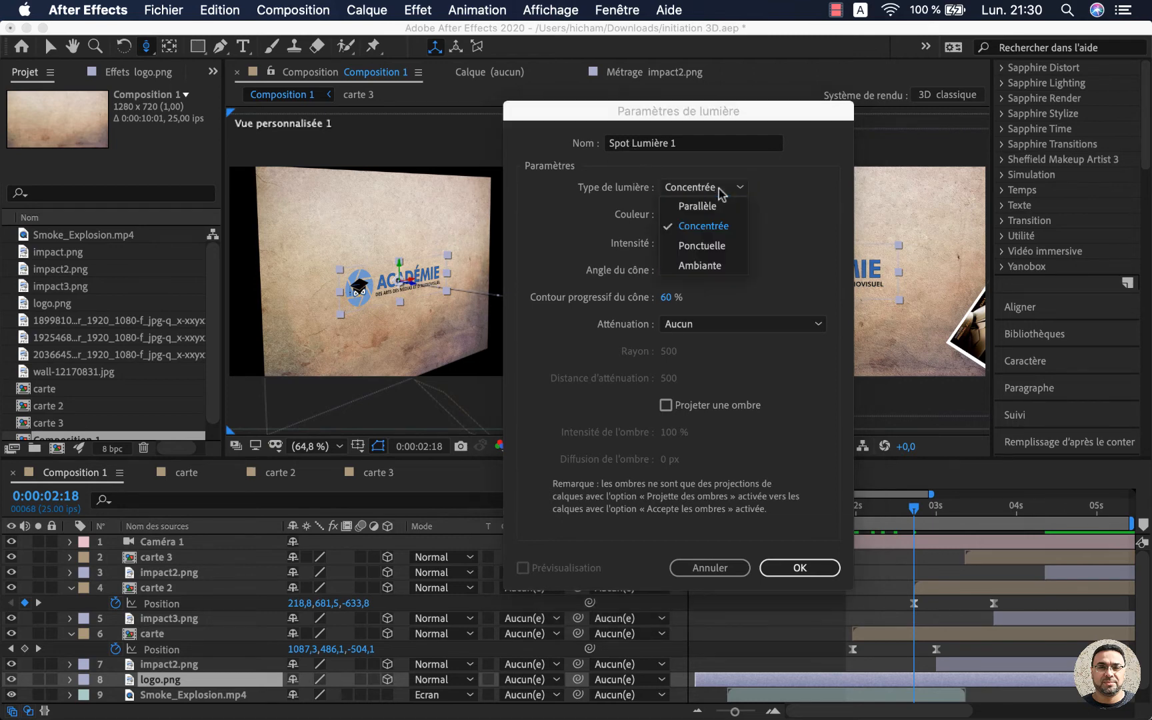
left_click(712, 251)
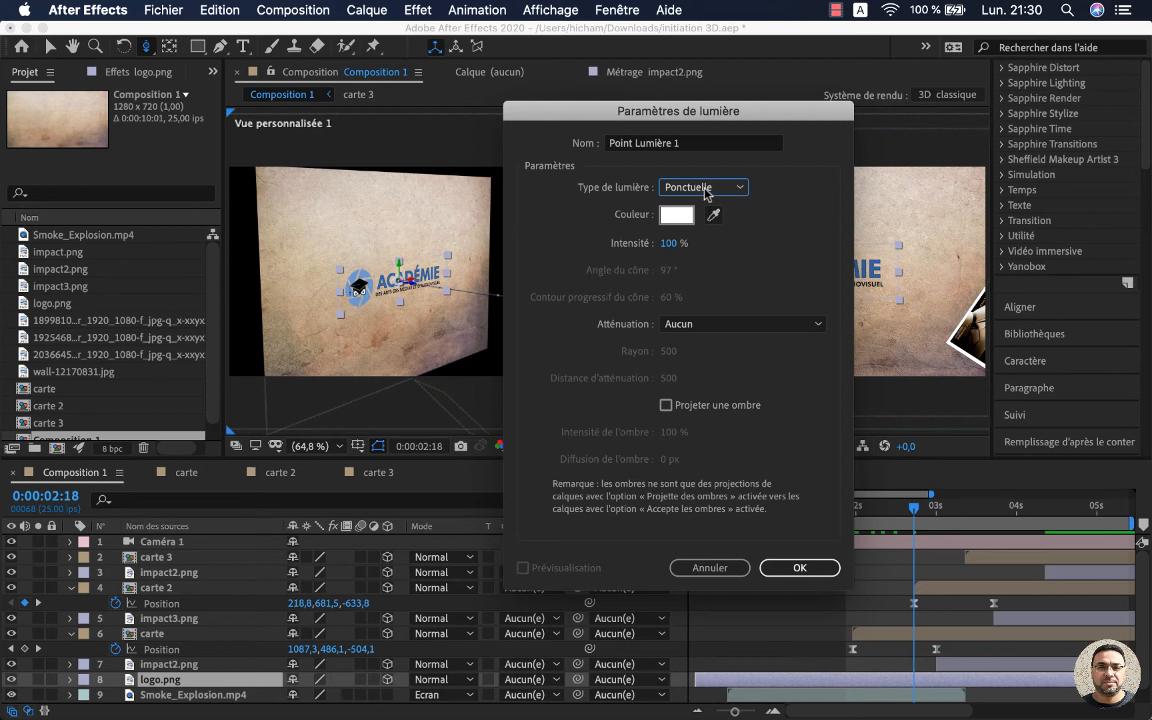
left_click(745, 187)
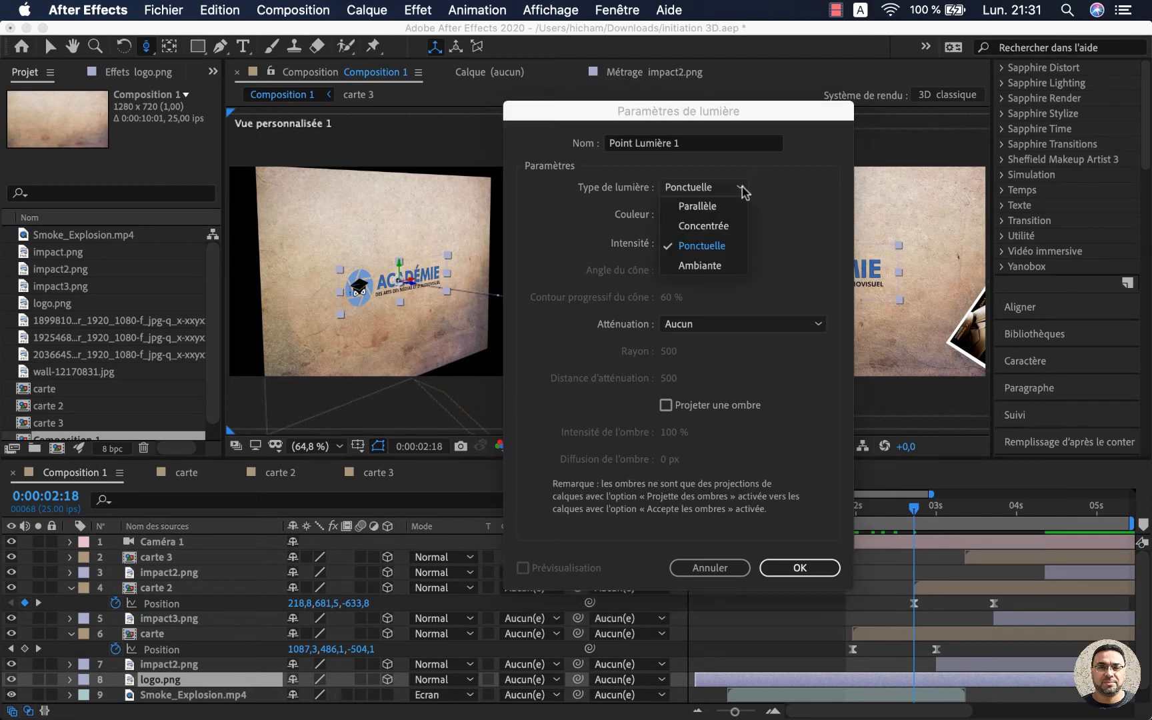
left_click(699, 264)
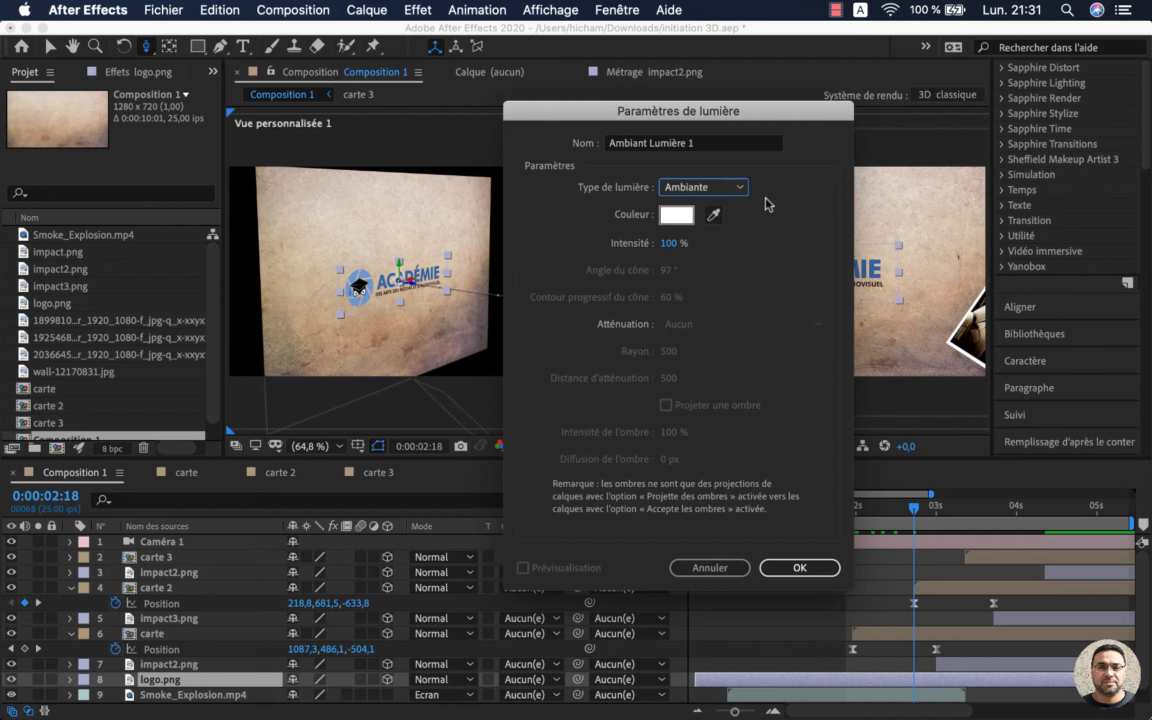
- Create a Concentrée light named Spot and place its layer directly below Caméra 1
left_click(741, 187)
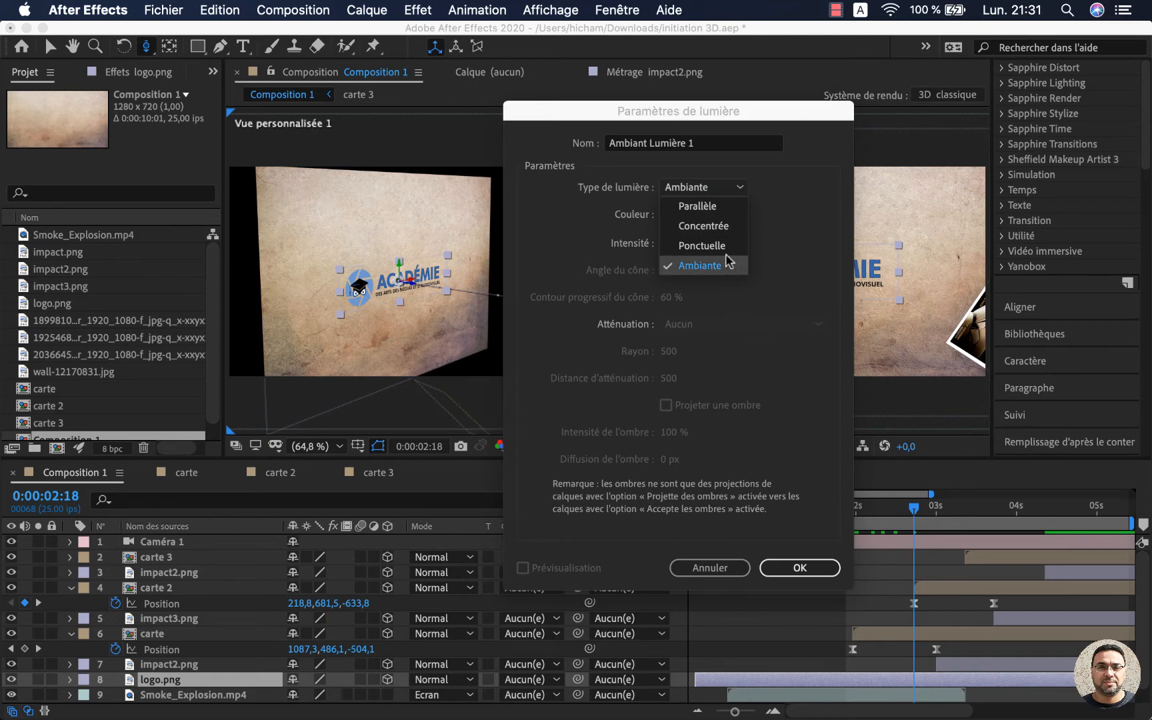
left_click(686, 229)
left_click(637, 144)
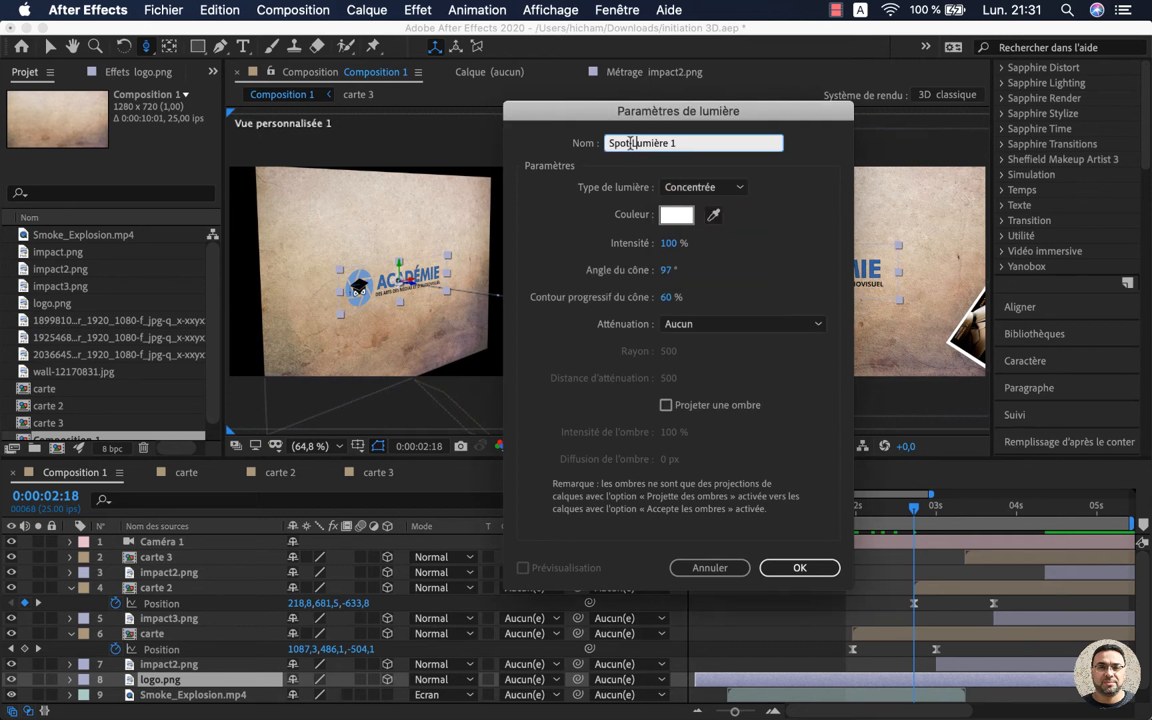
left_click_drag(633, 143, 763, 145)
key("BackSpace")
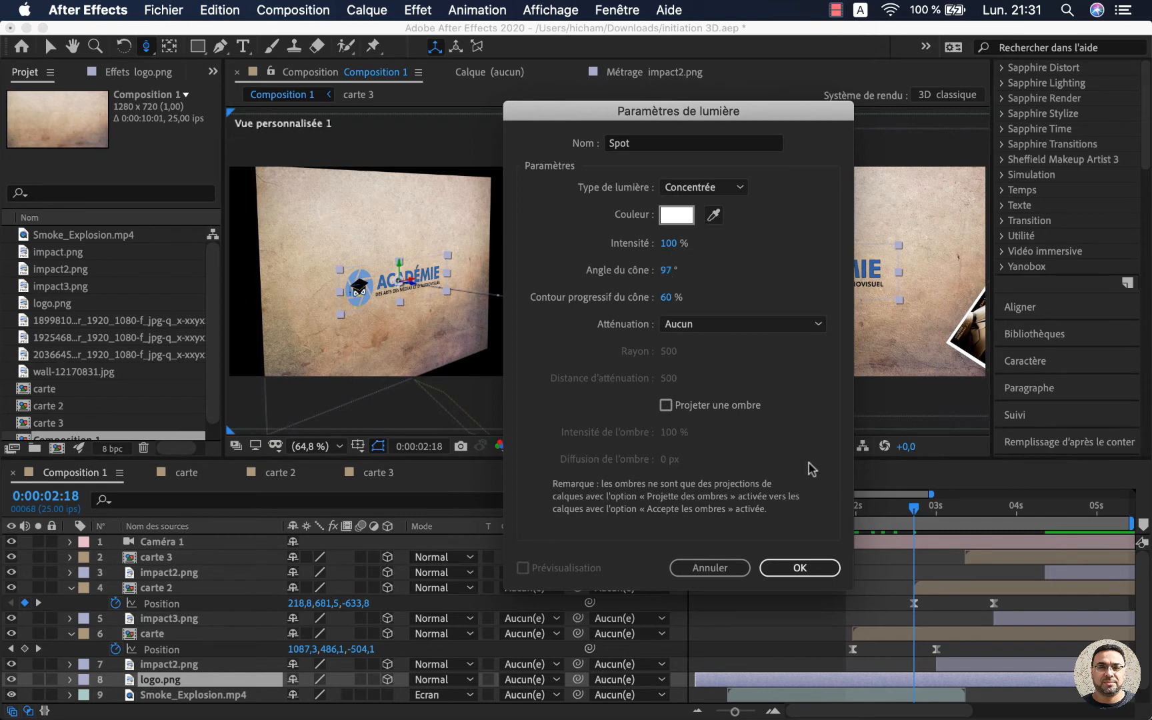
left_click(800, 567)
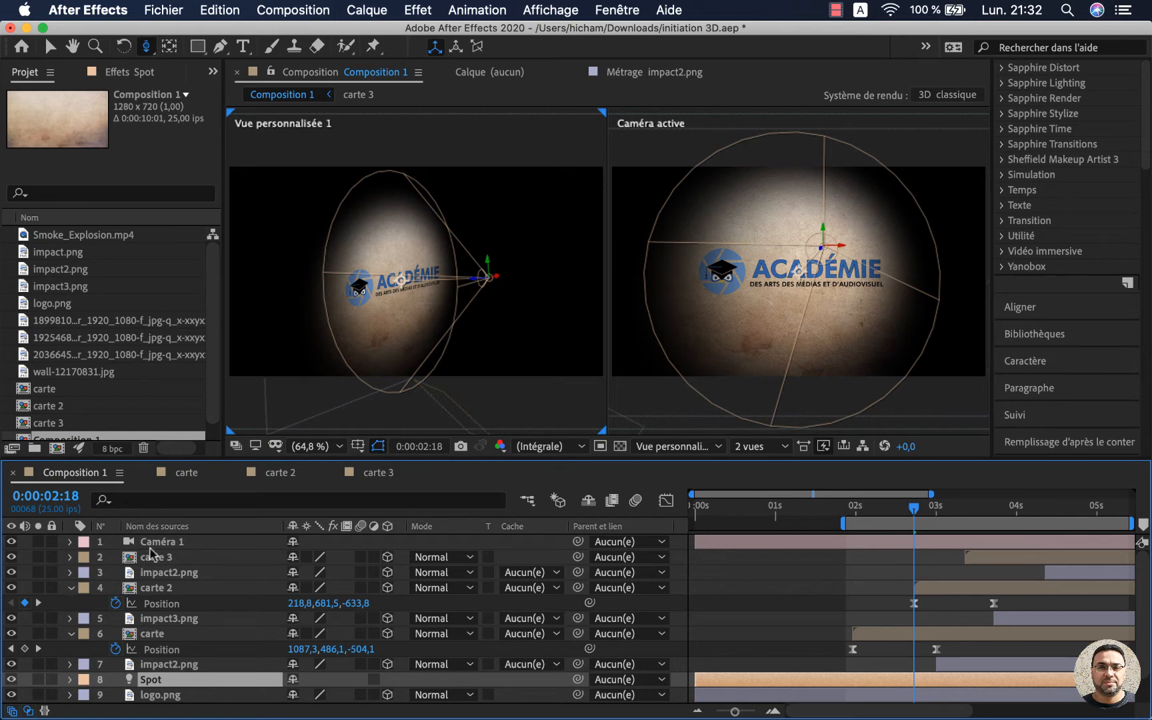
left_click_drag(165, 679, 185, 543)
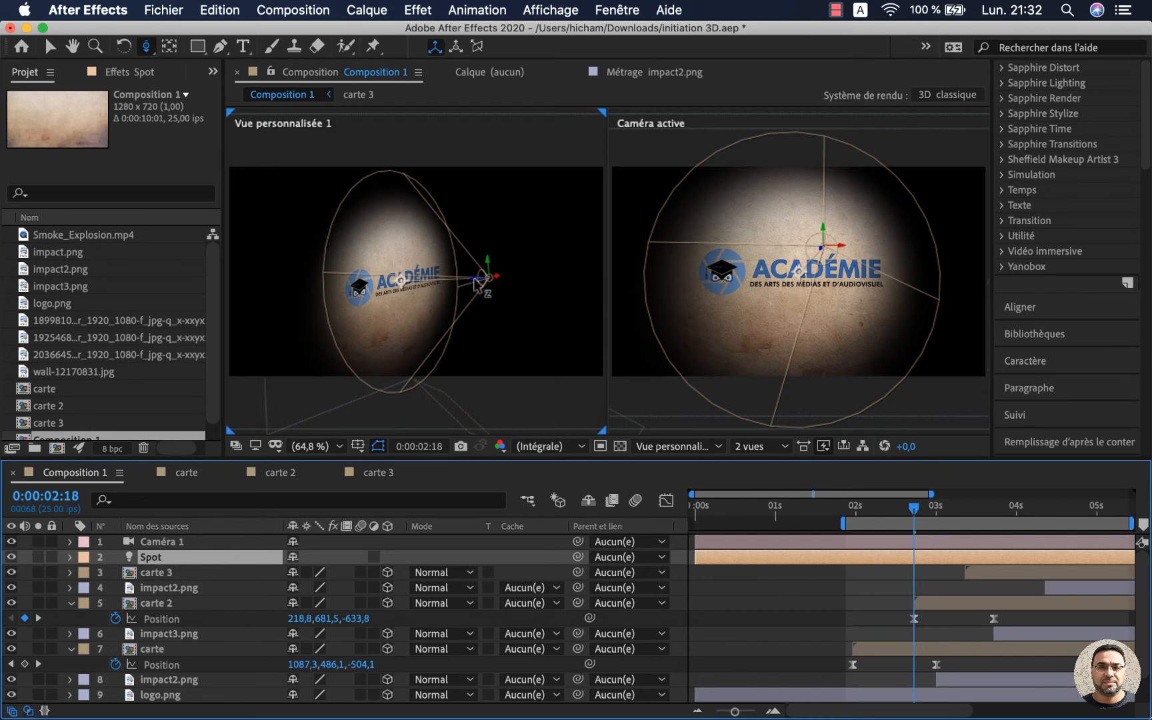
- Pull the Spot light back from the wall along its Z axis so its beam covers the whole wall
key("v")
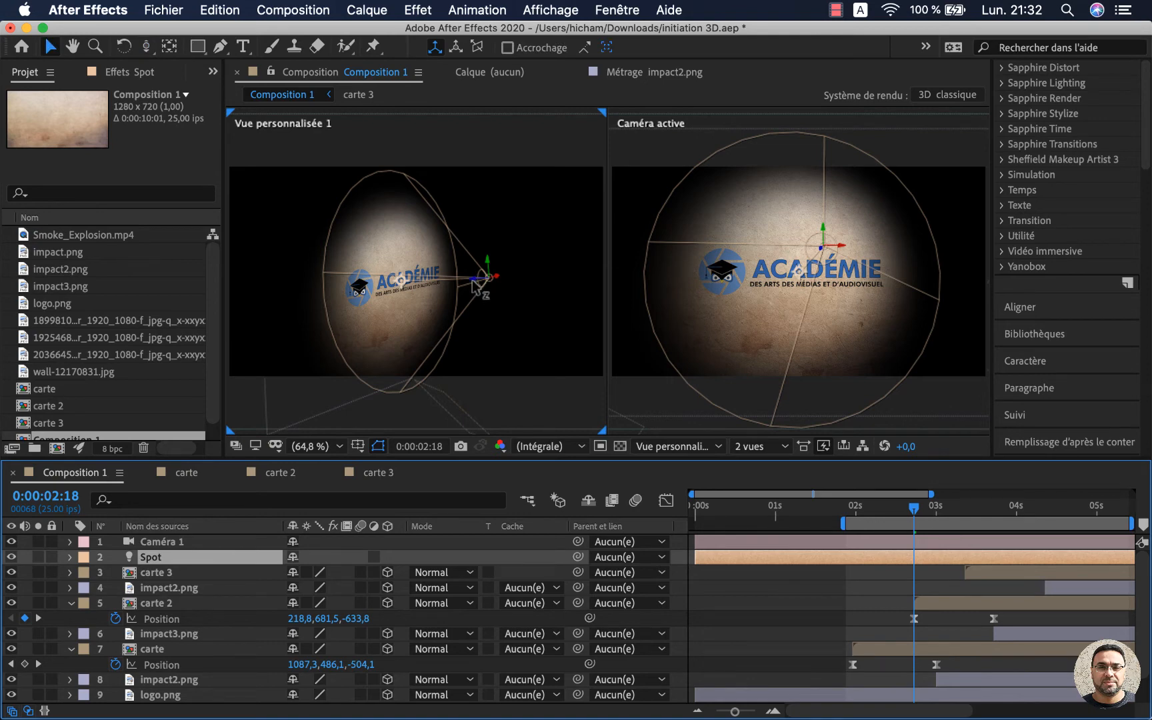
left_click_drag(475, 287, 665, 297)
key("c")
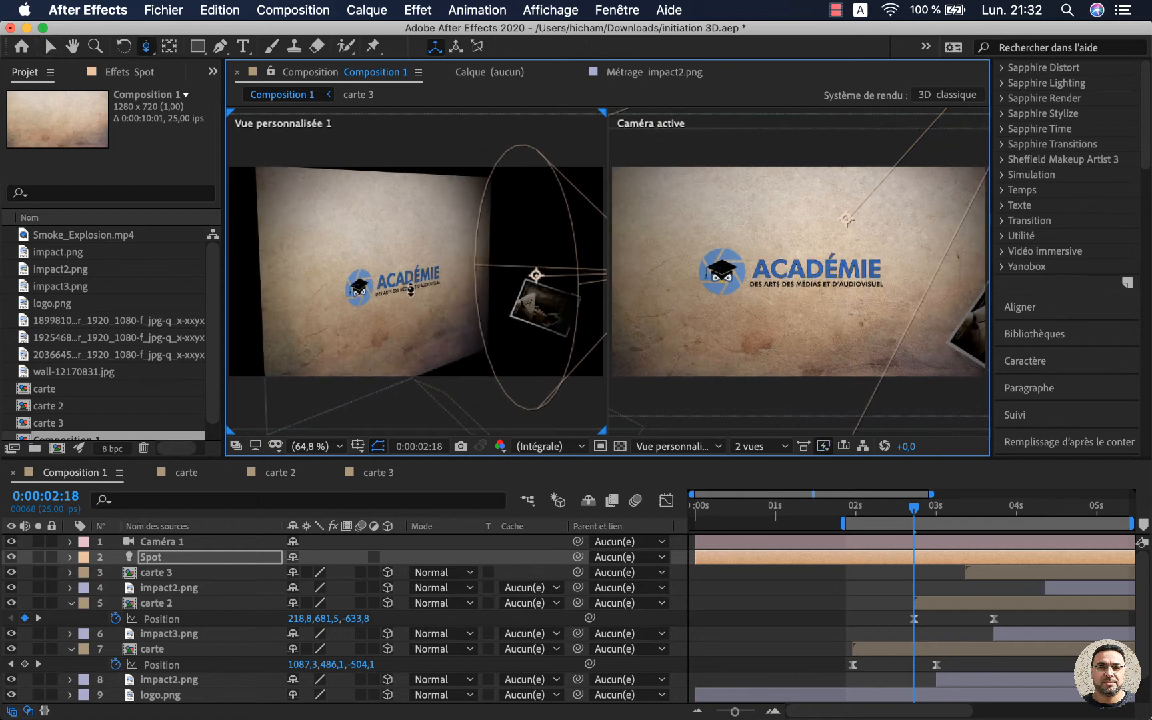
left_click_drag(410, 303, 495, 315)
key("c")
key("v")
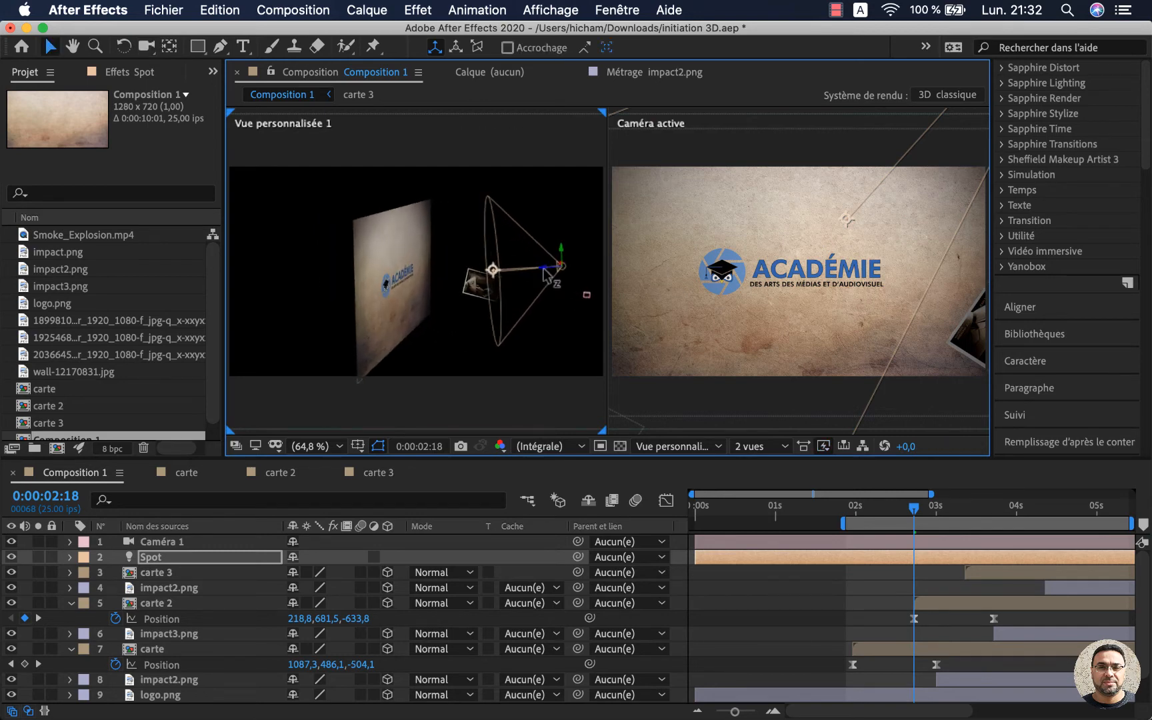
left_click_drag(546, 275, 637, 267)
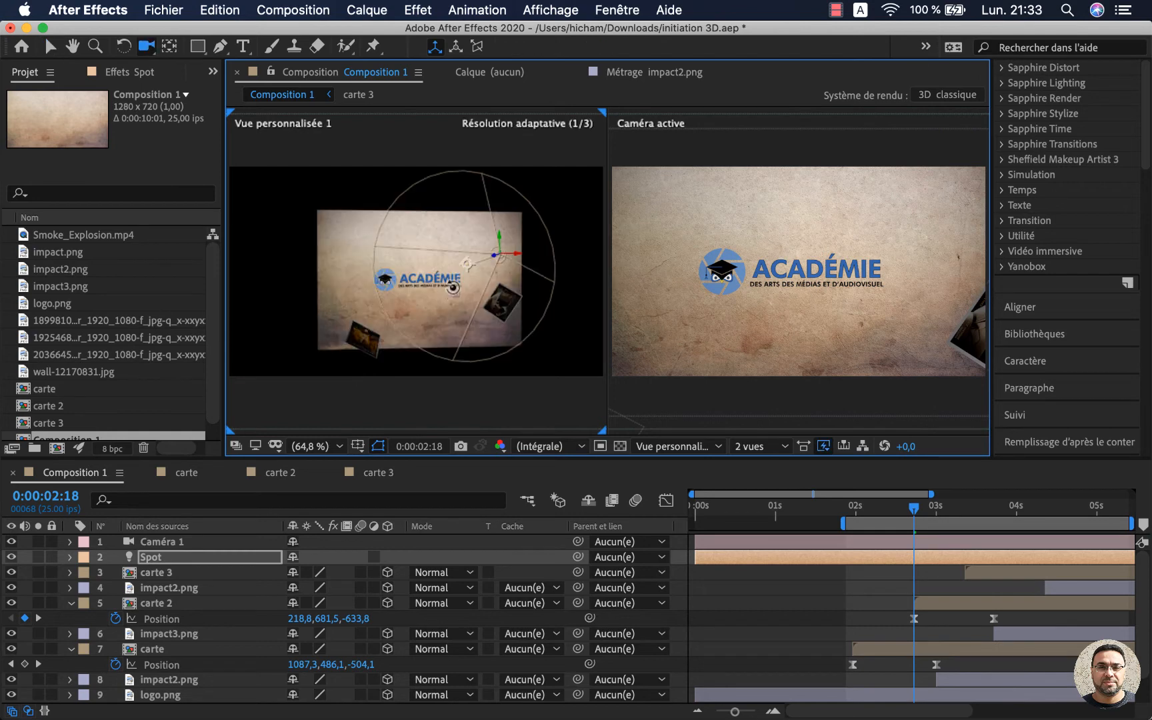
left_click_drag(456, 286, 453, 294)
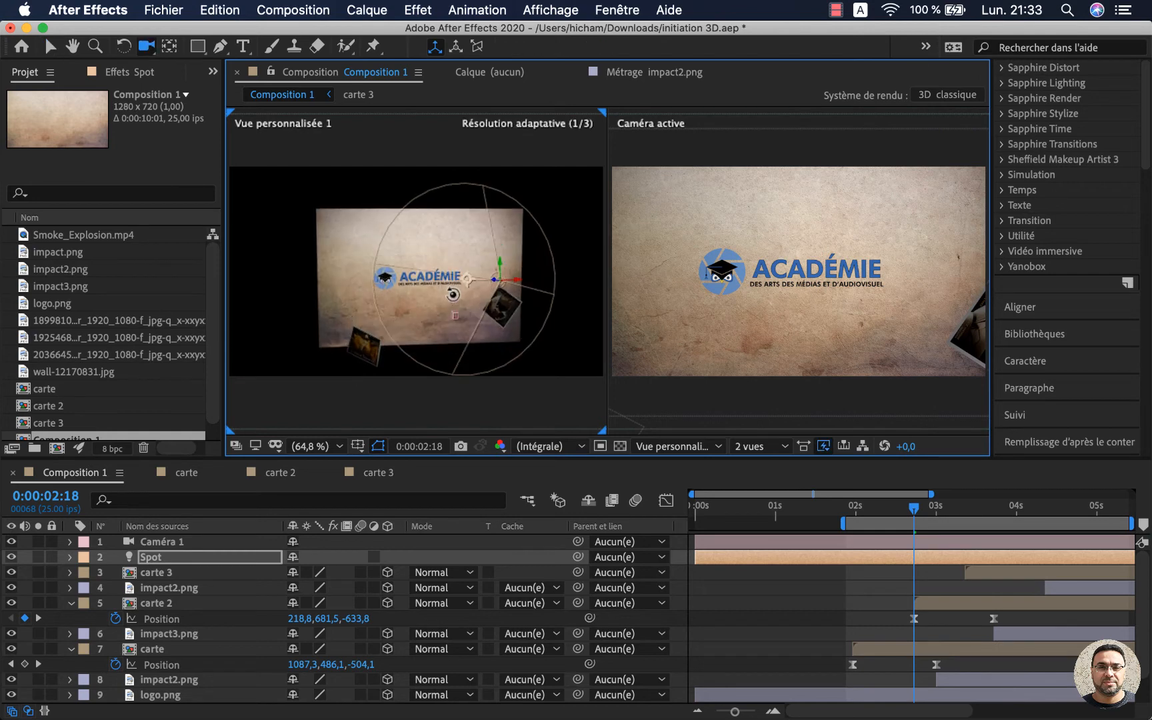
- Set the Spot light's Angle du cône to 60° and adjust its Contour progressif du cône
left_click(153, 561)
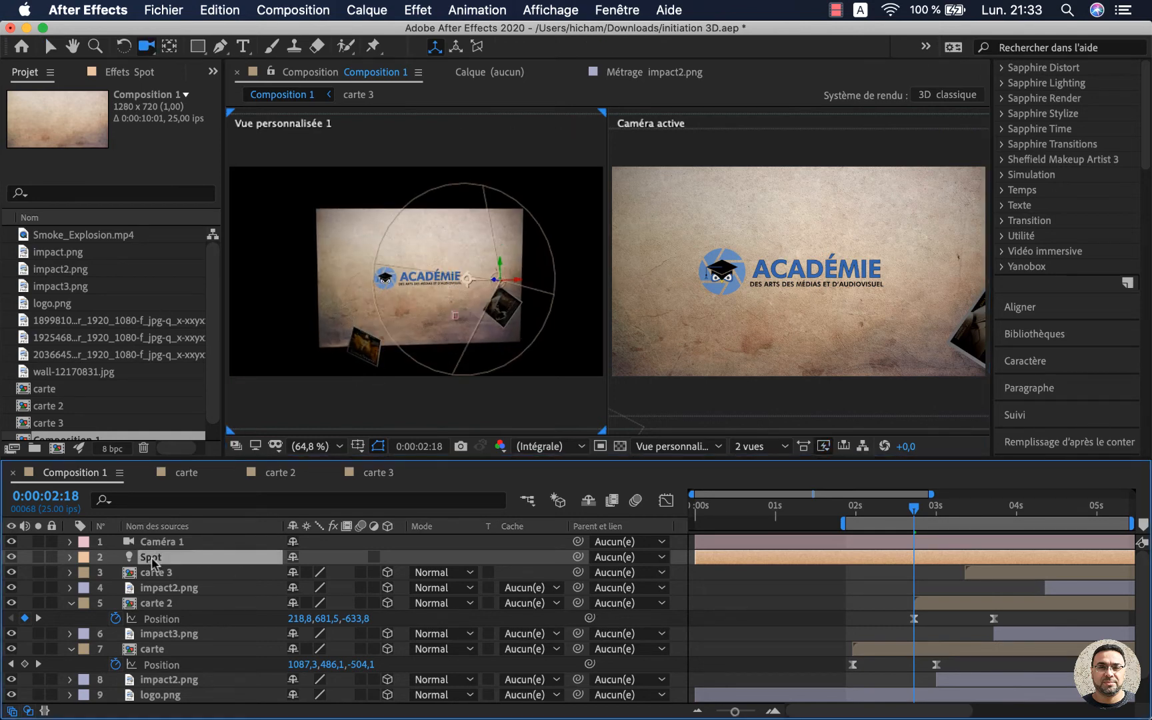
left_click(70, 557)
left_click(132, 590)
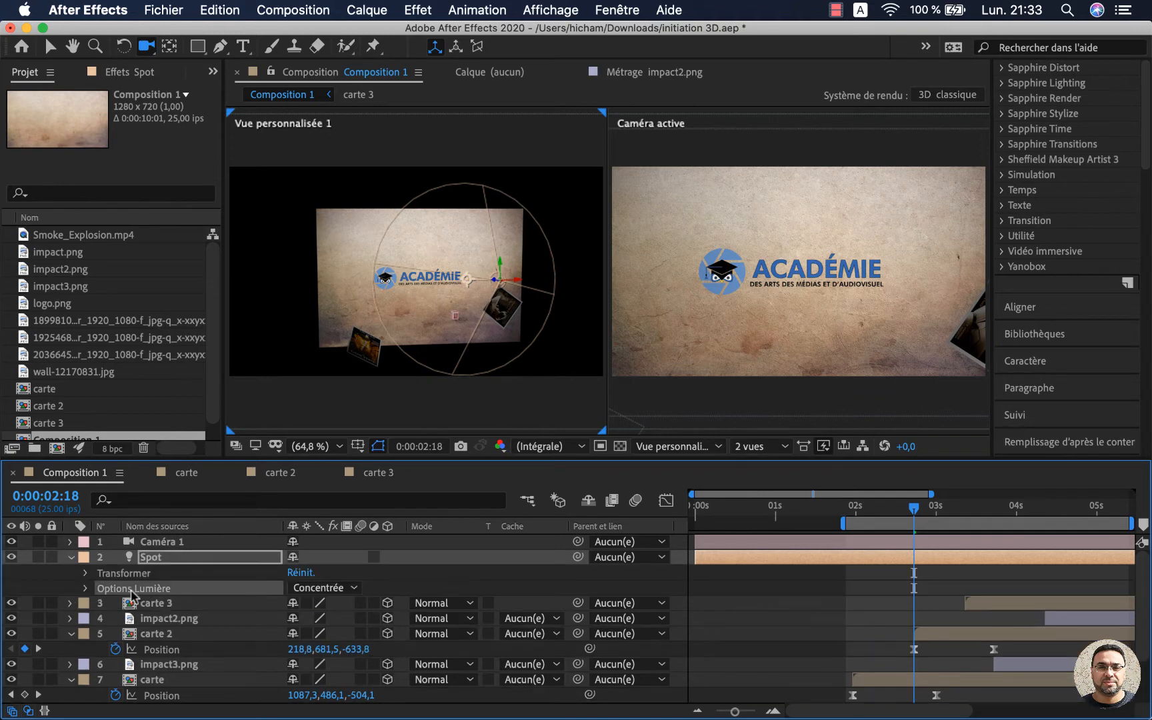
left_click(85, 588)
scroll(88, 594, "down", 2)
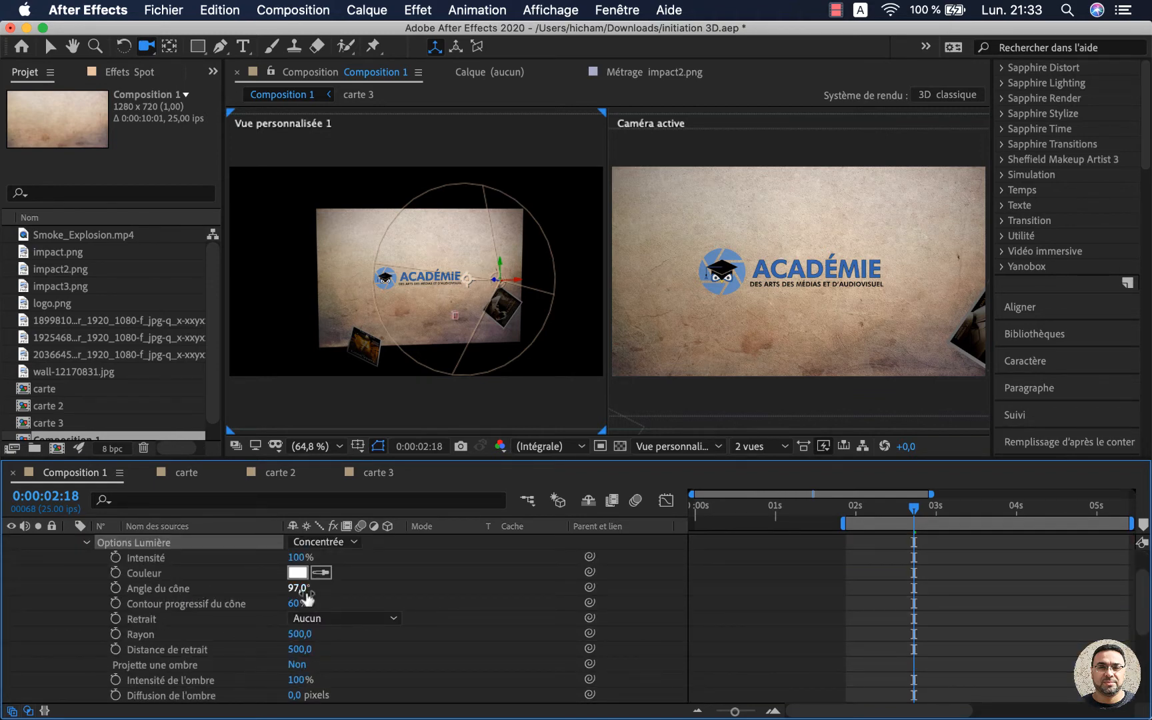
left_click_drag(307, 598, 268, 586)
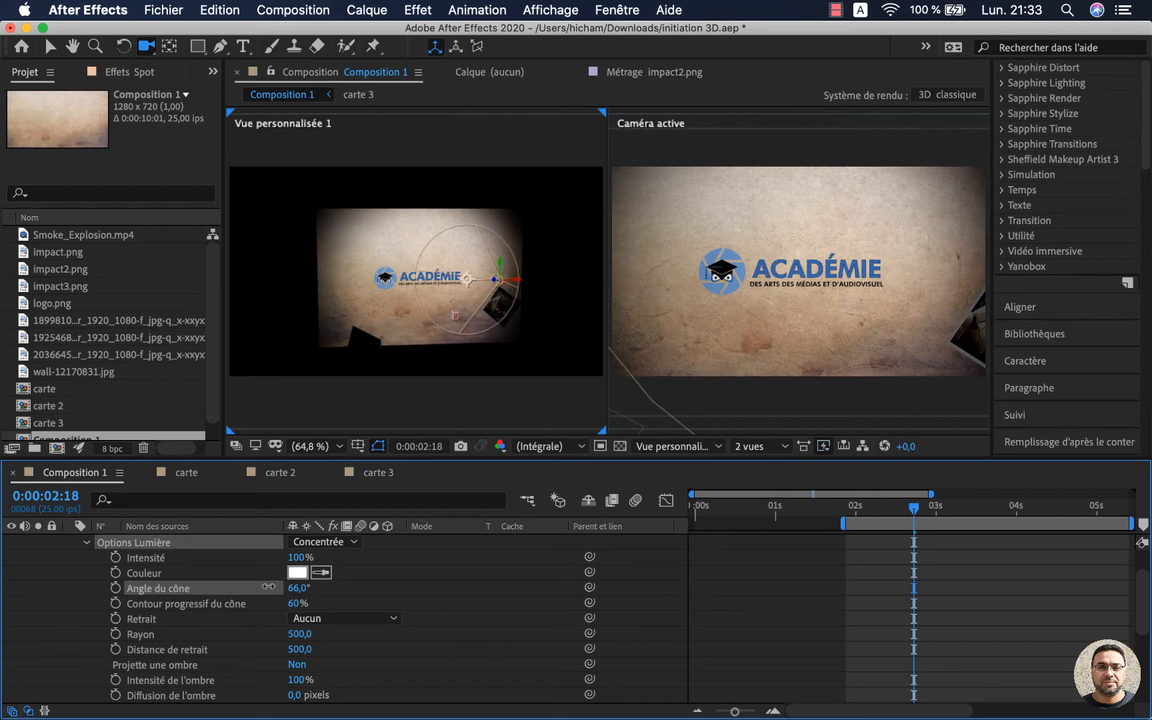
left_click_drag(268, 586, 262, 584)
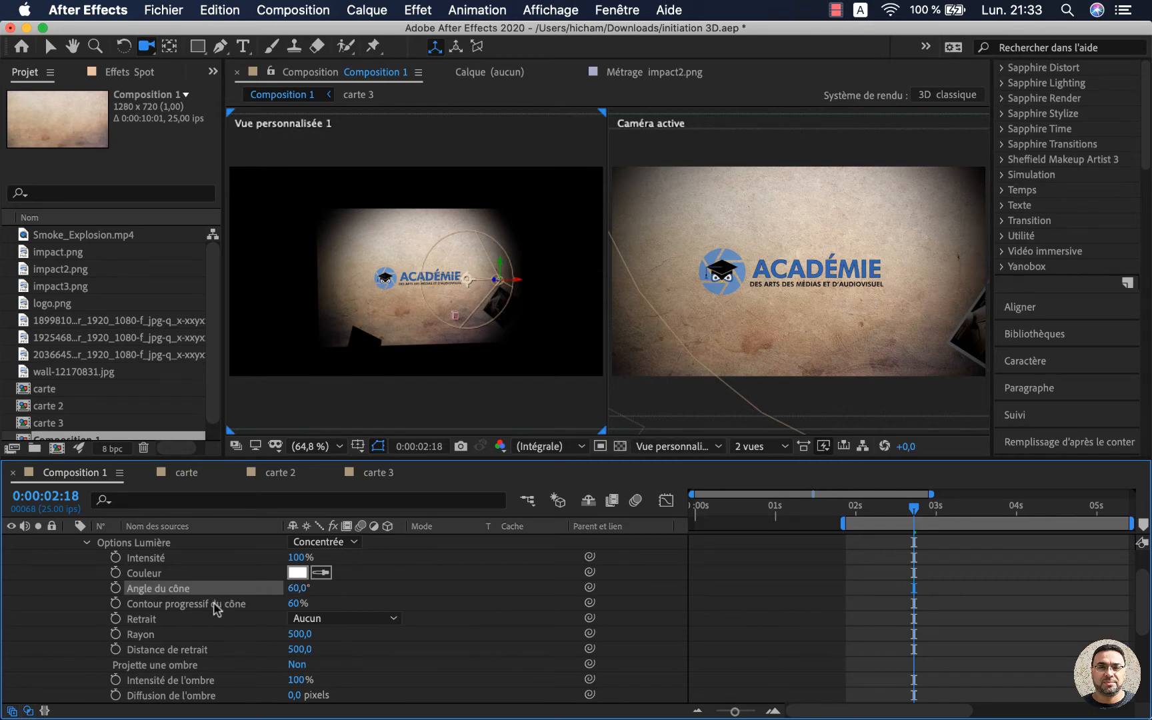
left_click_drag(297, 602, 350, 609)
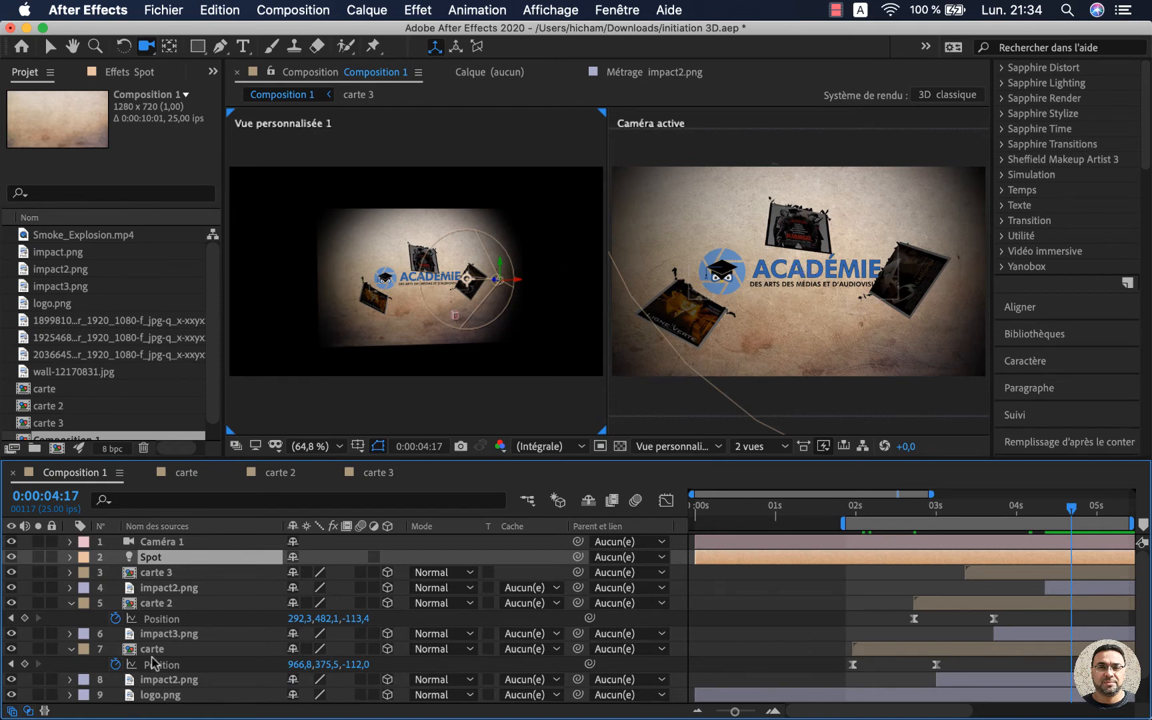
- Collapse the open properties of the carte, carte 2 and impact3.png layers in Composition 1
scroll(190, 627, "down", 1)
scroll(190, 627, "up", 1)
scroll(190, 626, "right", 2)
scroll(190, 624, "down", 2)
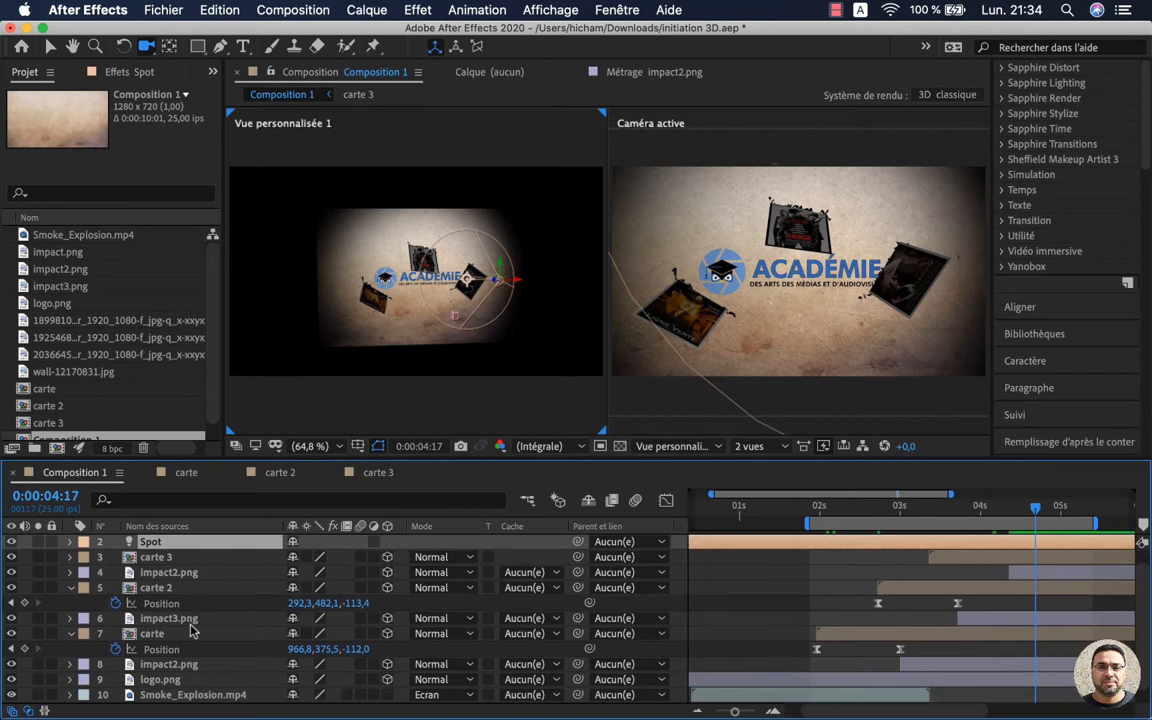
scroll(190, 624, "left", 2)
left_click(148, 621)
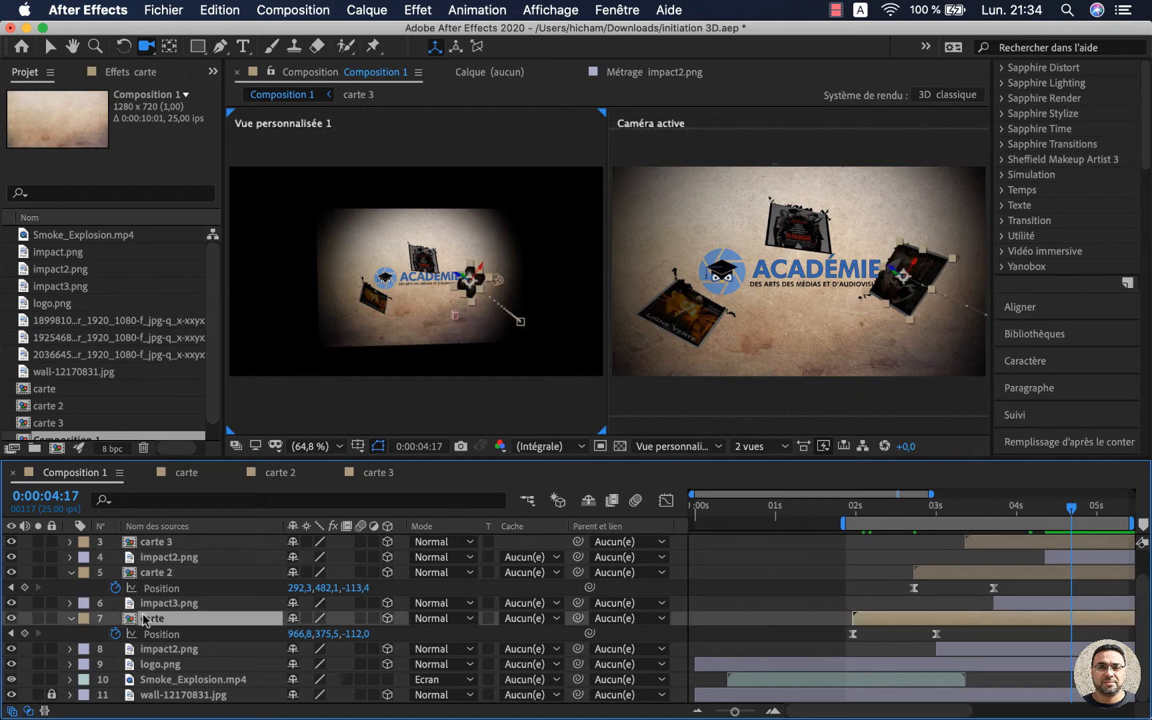
left_click(76, 617)
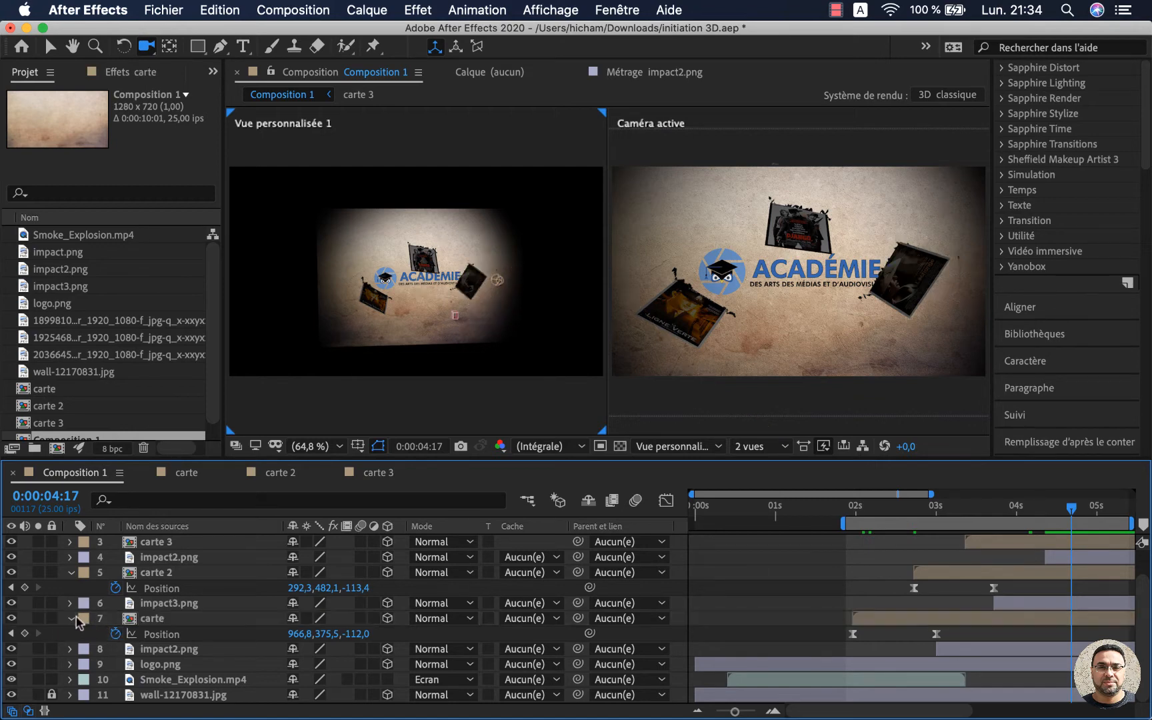
left_click(72, 618)
left_click(72, 619)
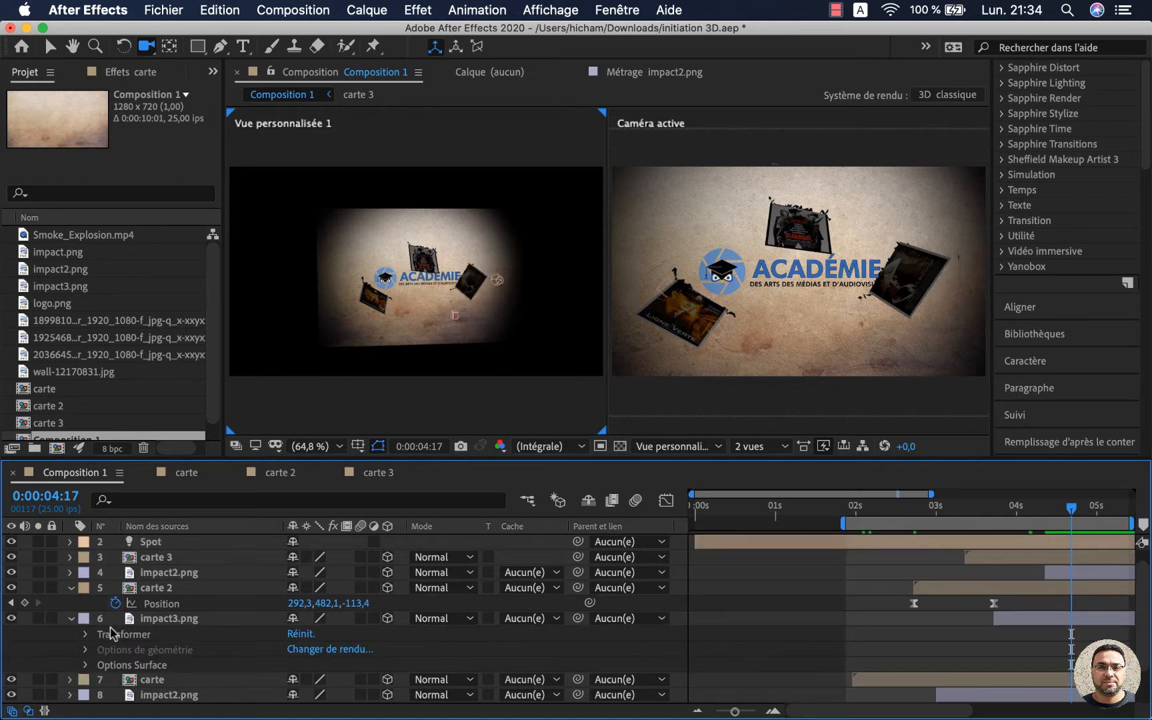
left_click(71, 587)
left_click(71, 603)
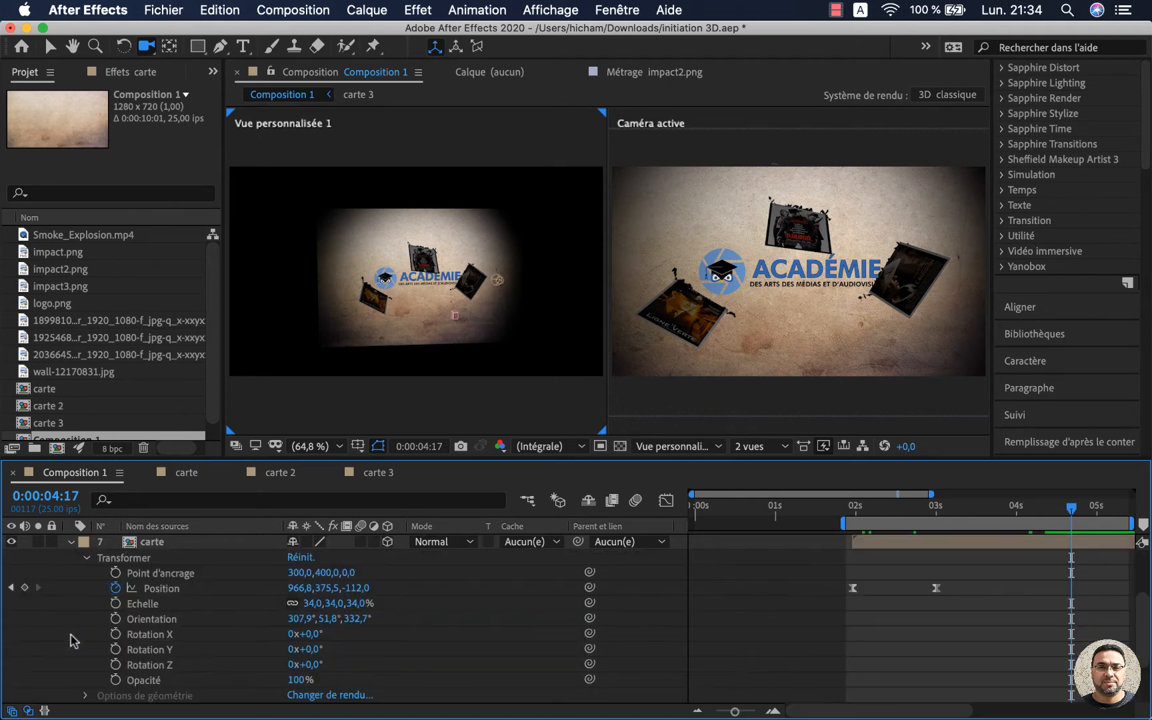
- Set Diffus to 100% in the surface options of the carte layer to brighten the card
left_click(70, 633)
left_click(86, 558)
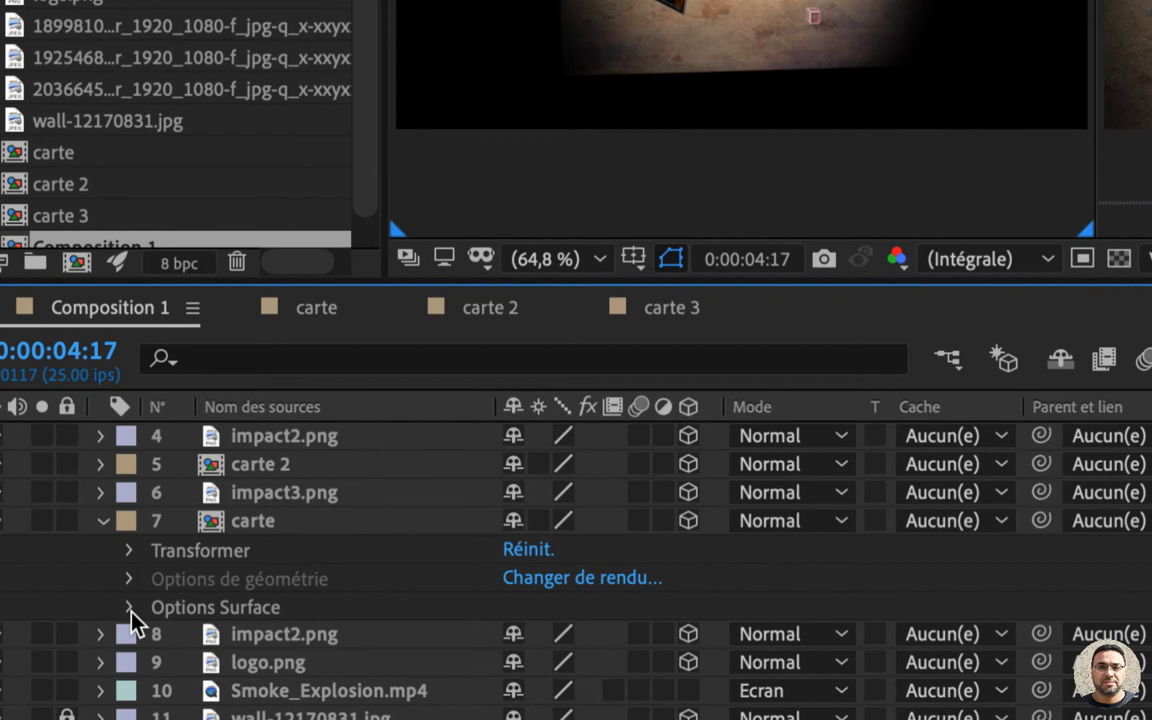
left_click(130, 608)
scroll(127, 610, "down", 7)
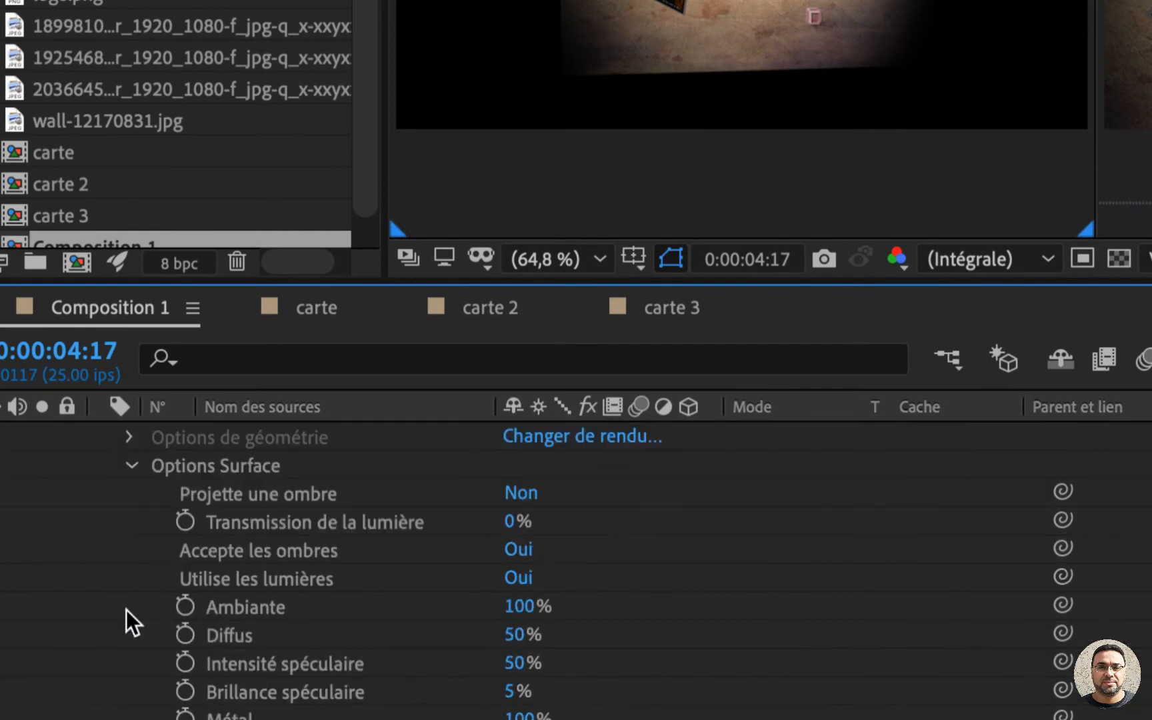
scroll(228, 643, "up", 2)
scroll(228, 643, "down", 1)
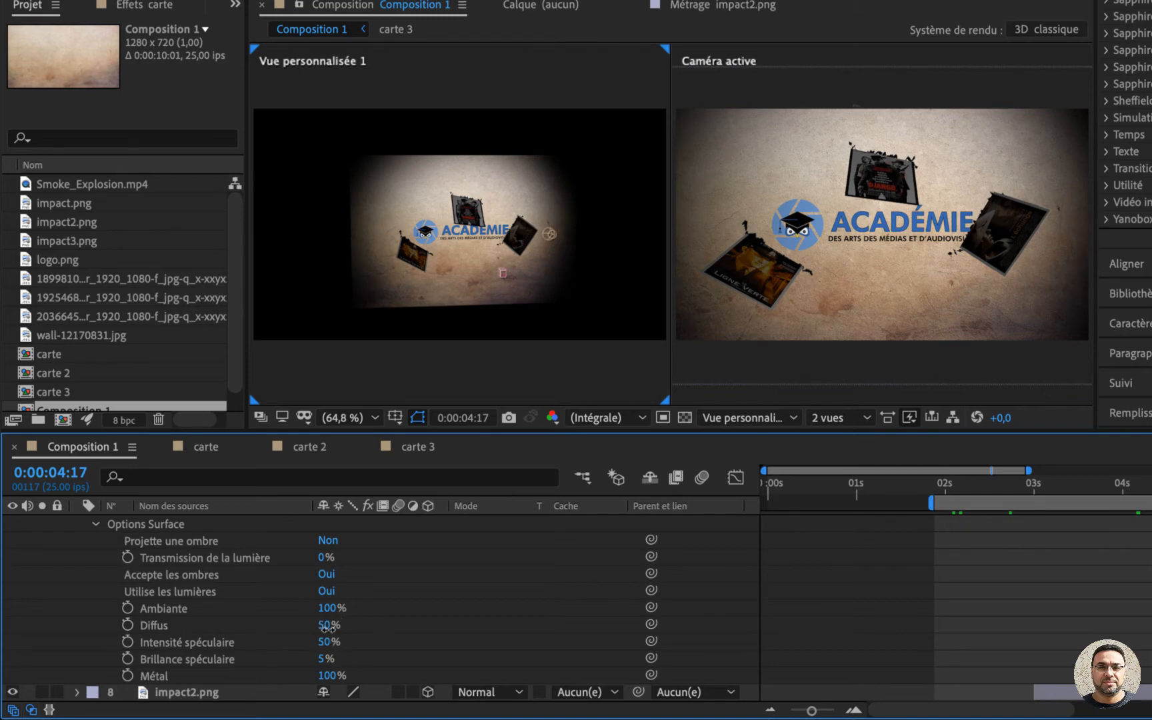
left_click_drag(327, 626, 494, 627)
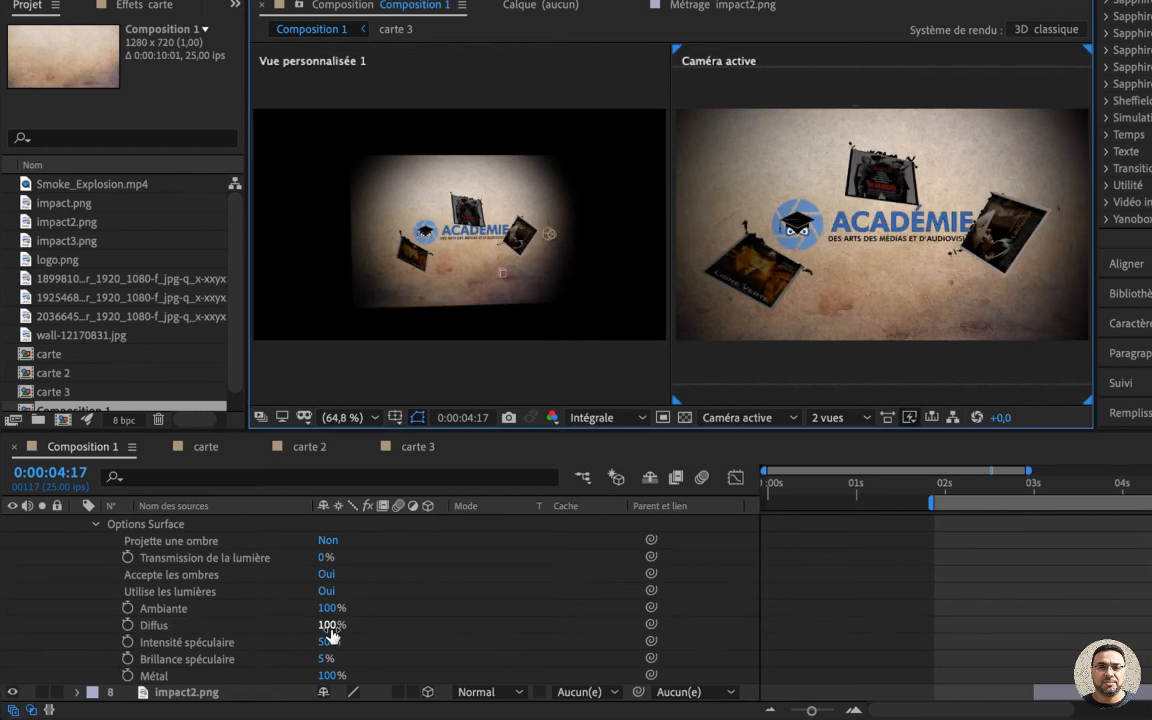
left_click_drag(333, 625, 602, 617)
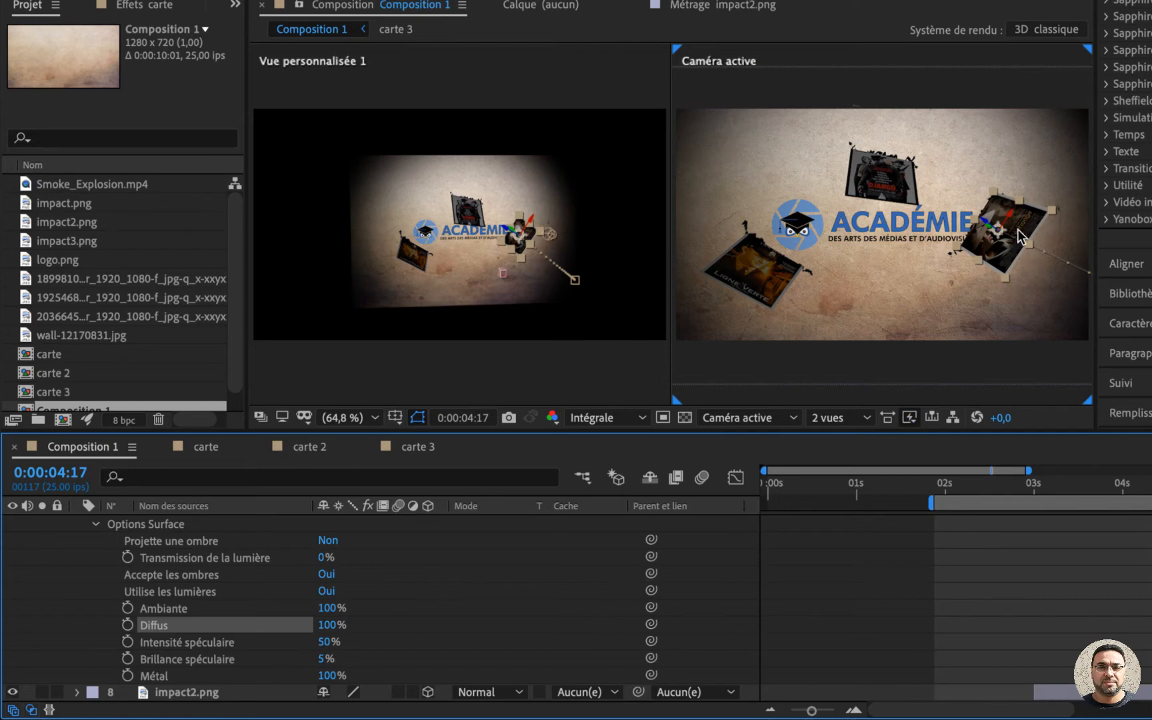
- Try raising the Brillance spéculaire of the carte layer and undo the change
scroll(383, 618, "down", 3)
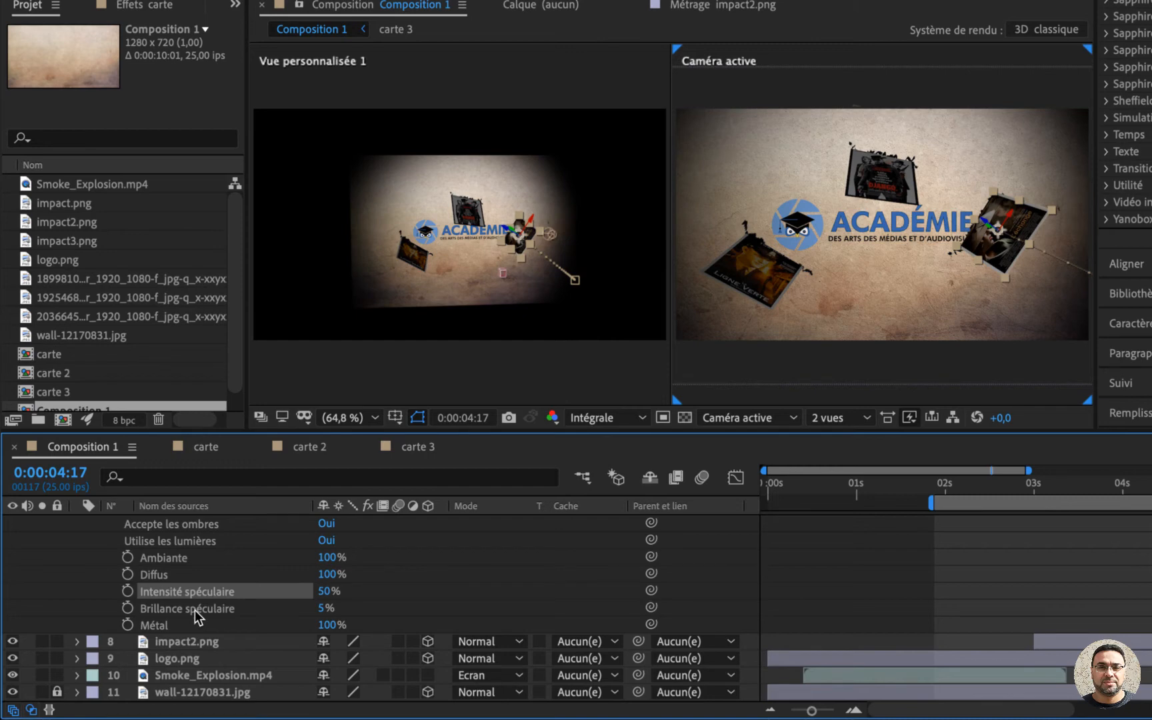
left_click_drag(325, 608, 434, 605)
key("ctrl+z")
left_click(196, 626)
- Copy the Options Surface settings of the carte layer onto carte 2 and carte 3, and collapse the carte layer
scroll(196, 626, "up", 5)
left_click(77, 576)
left_click(172, 626)
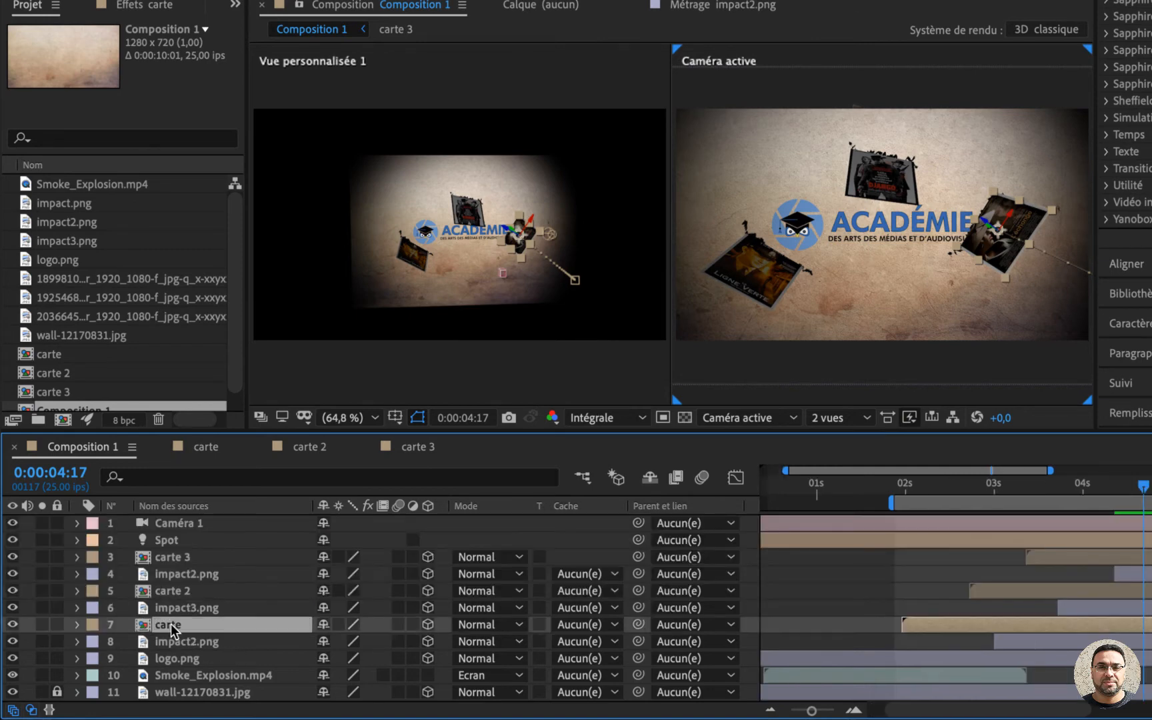
left_click(77, 624)
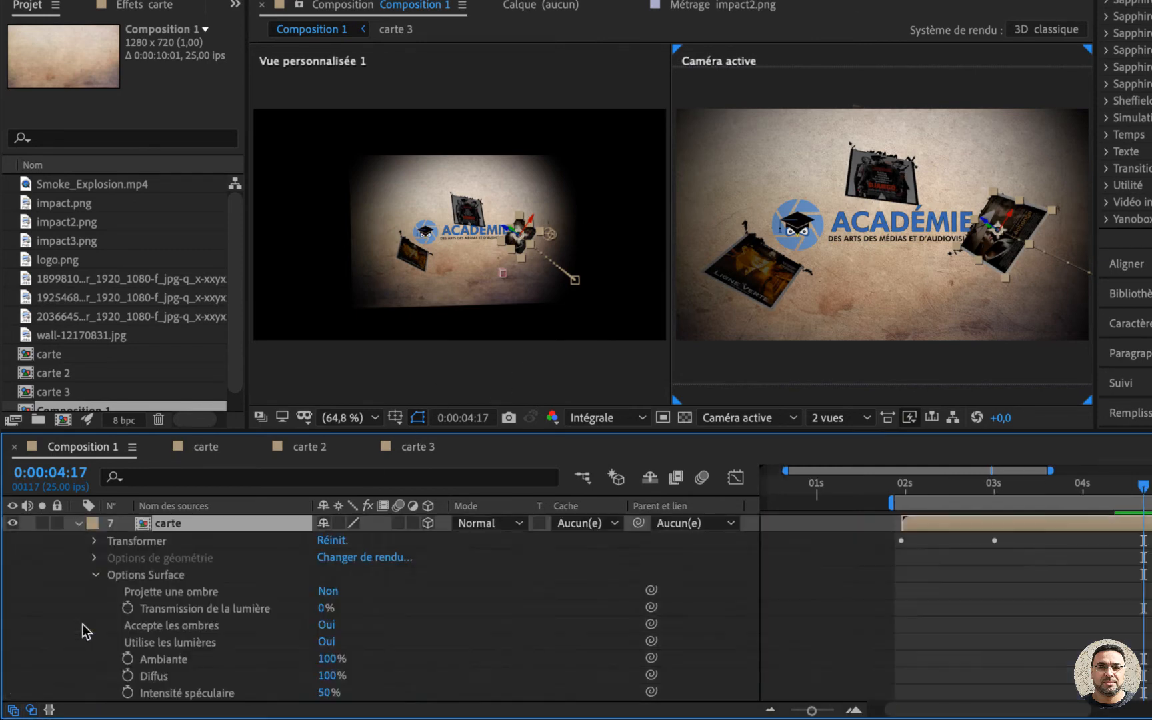
left_click(138, 574)
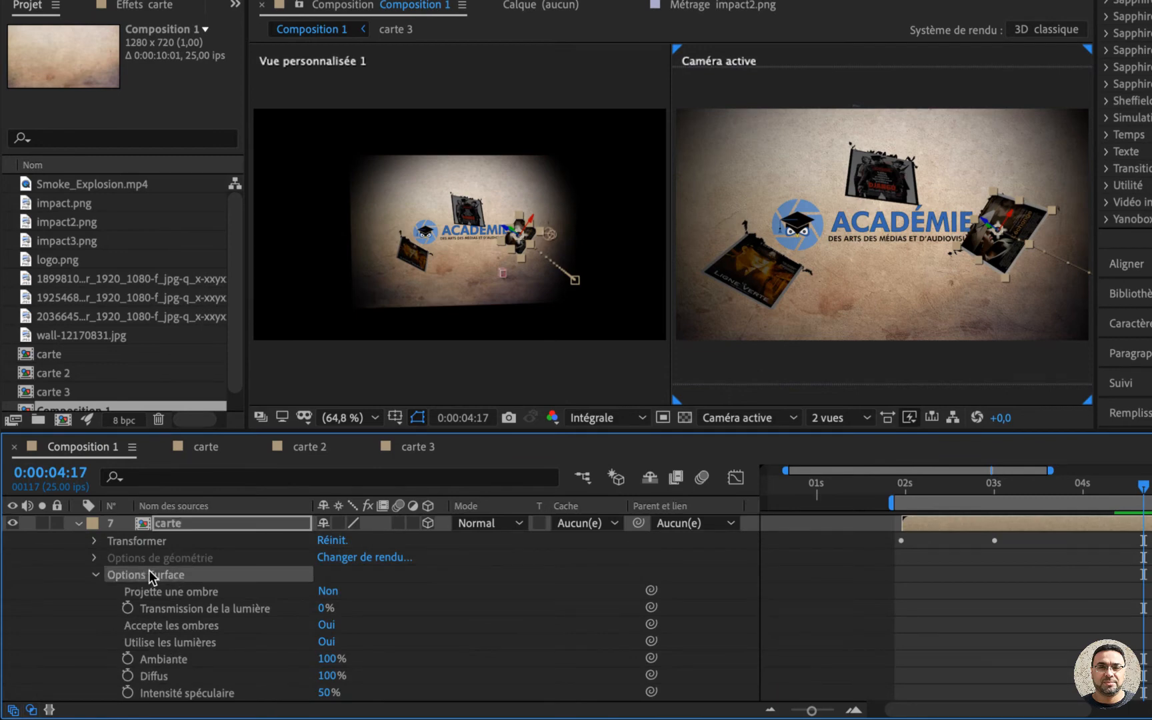
scroll(148, 570, "up", 3)
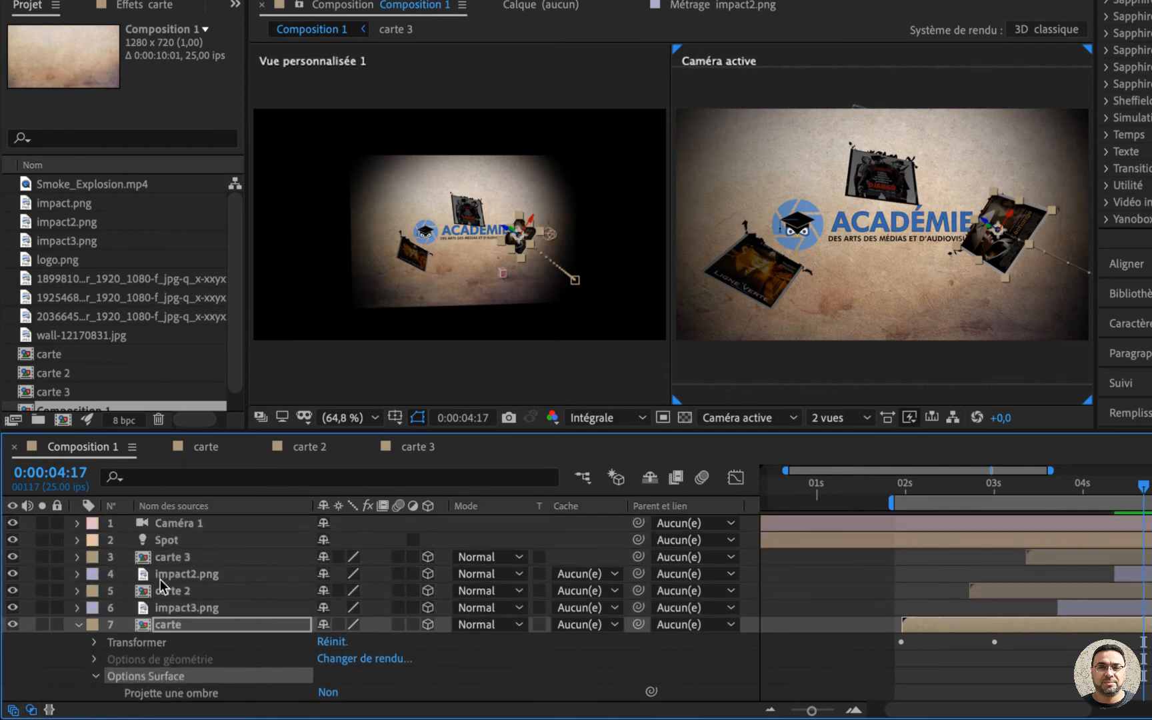
left_click(162, 582)
left_click(179, 560, "ctrl")
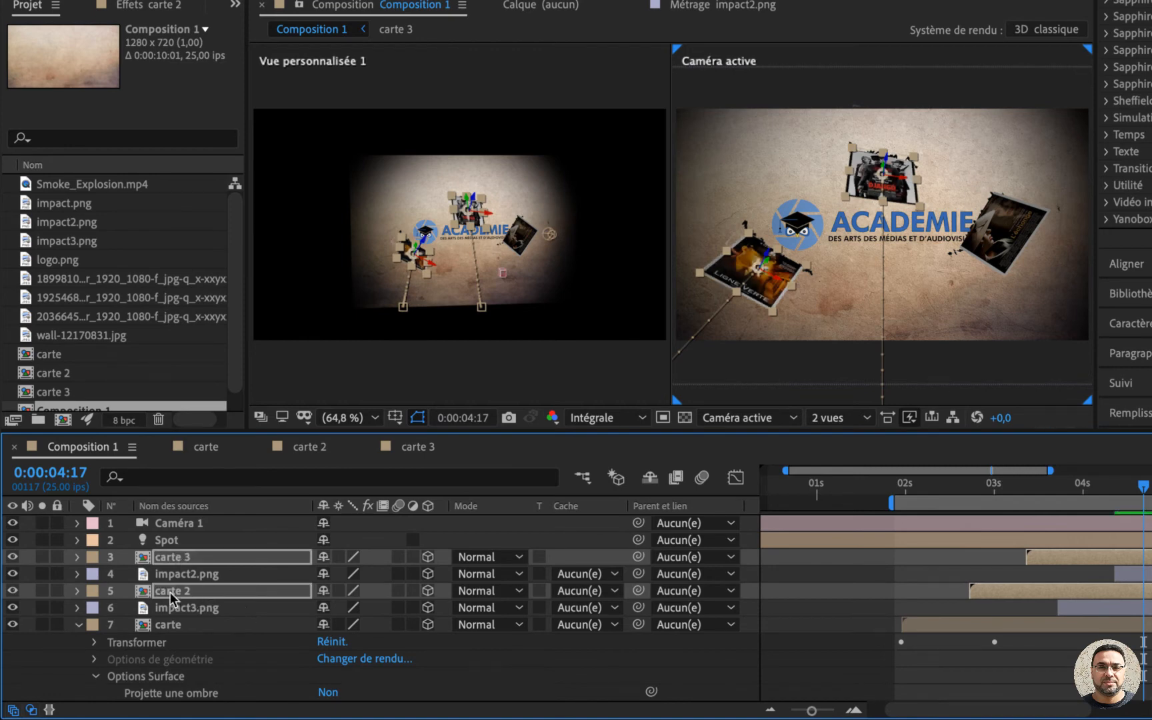
left_click(78, 626)
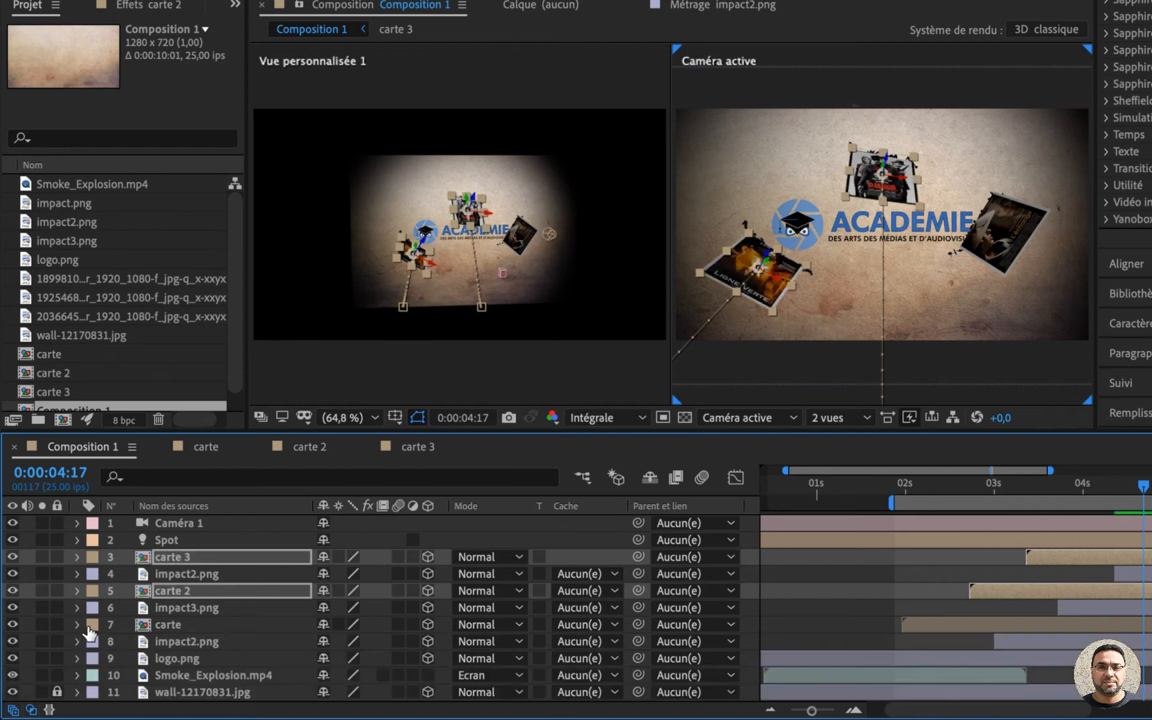
left_click(168, 624)
left_click(185, 592)
left_click(184, 557)
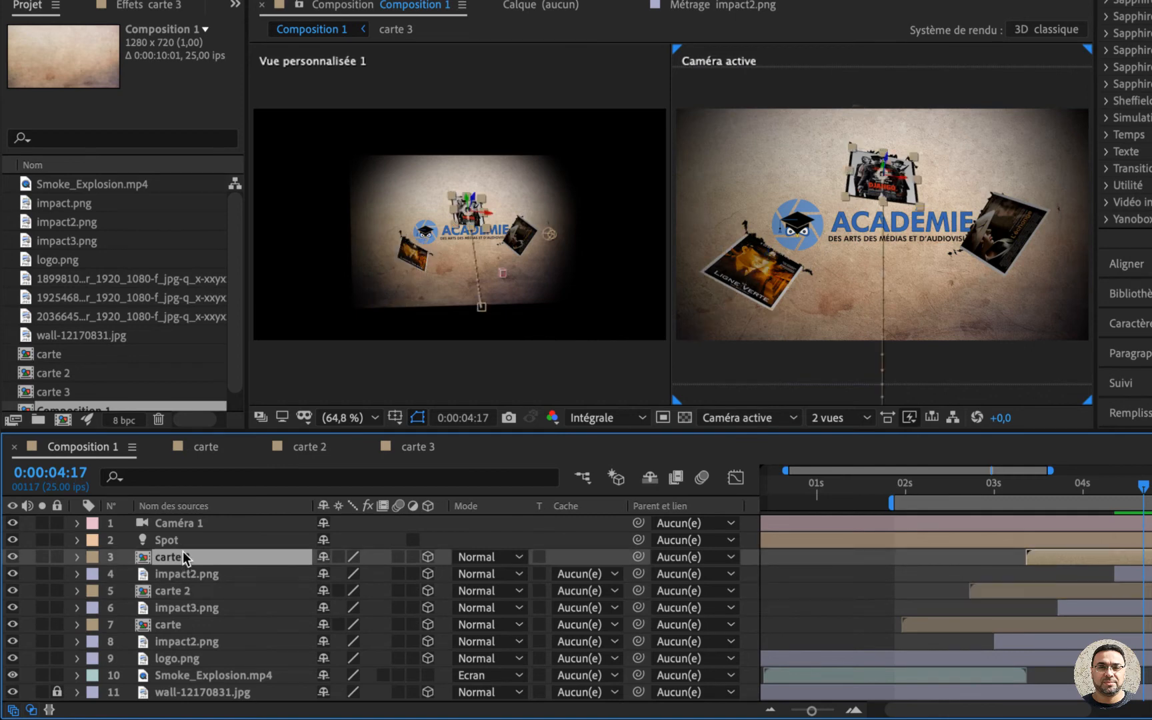
- At 0:00:04:10, set Projette une ombre to Oui for the Spot light and collapse its properties
left_click_drag(912, 492, 1120, 486)
left_click(177, 538)
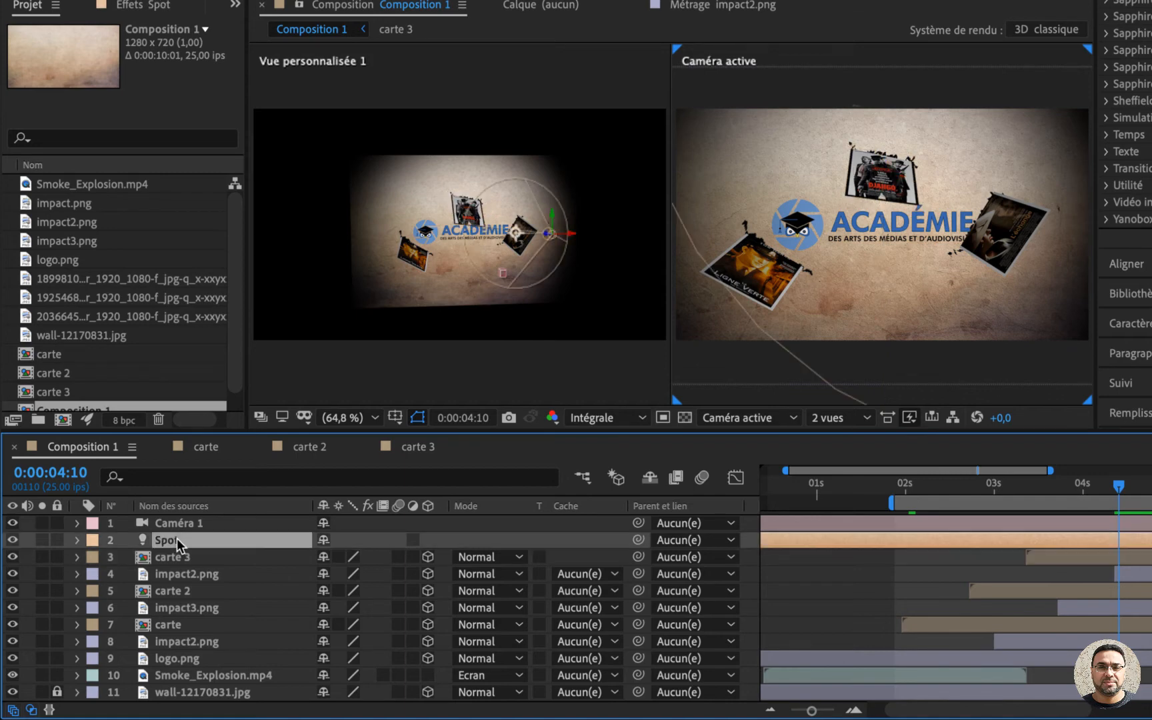
left_click(78, 540)
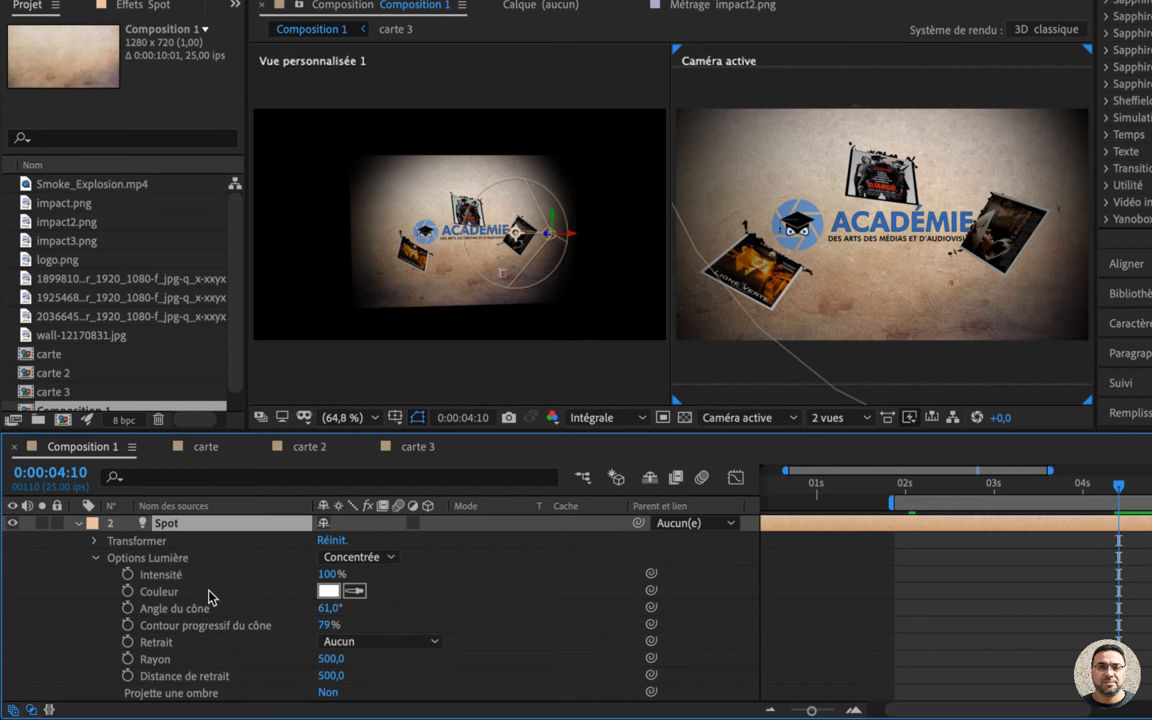
scroll(164, 648, "down", 4)
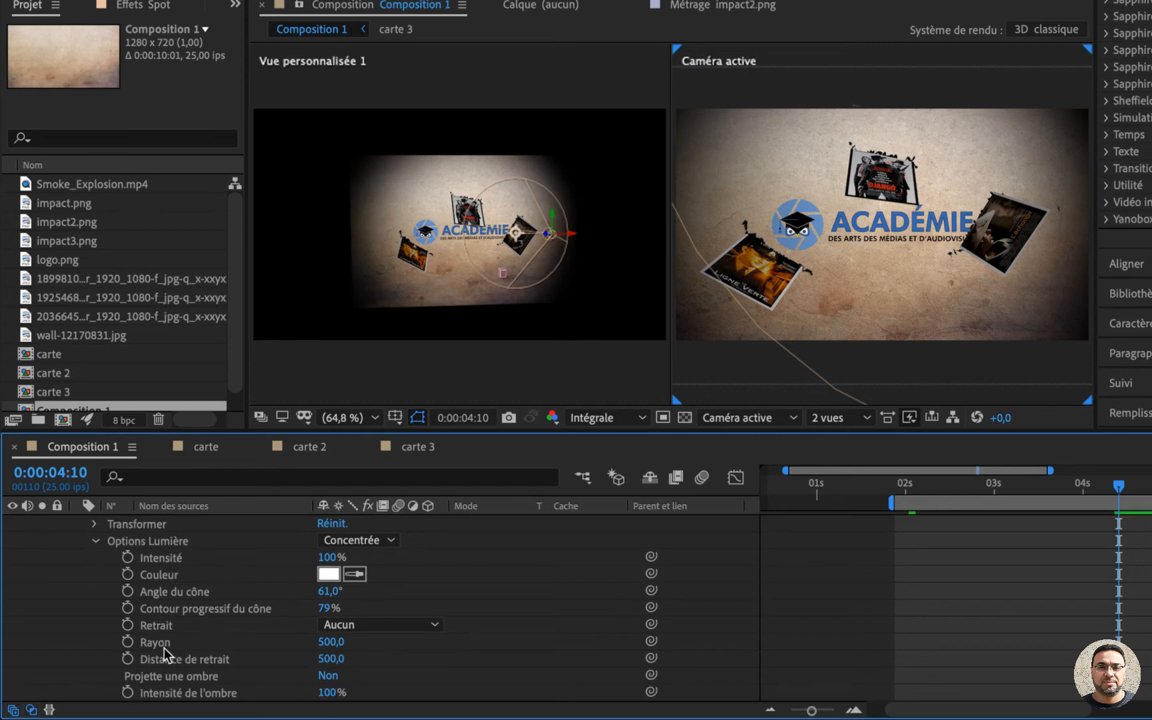
scroll(164, 648, "up", 4)
scroll(164, 648, "down", 3)
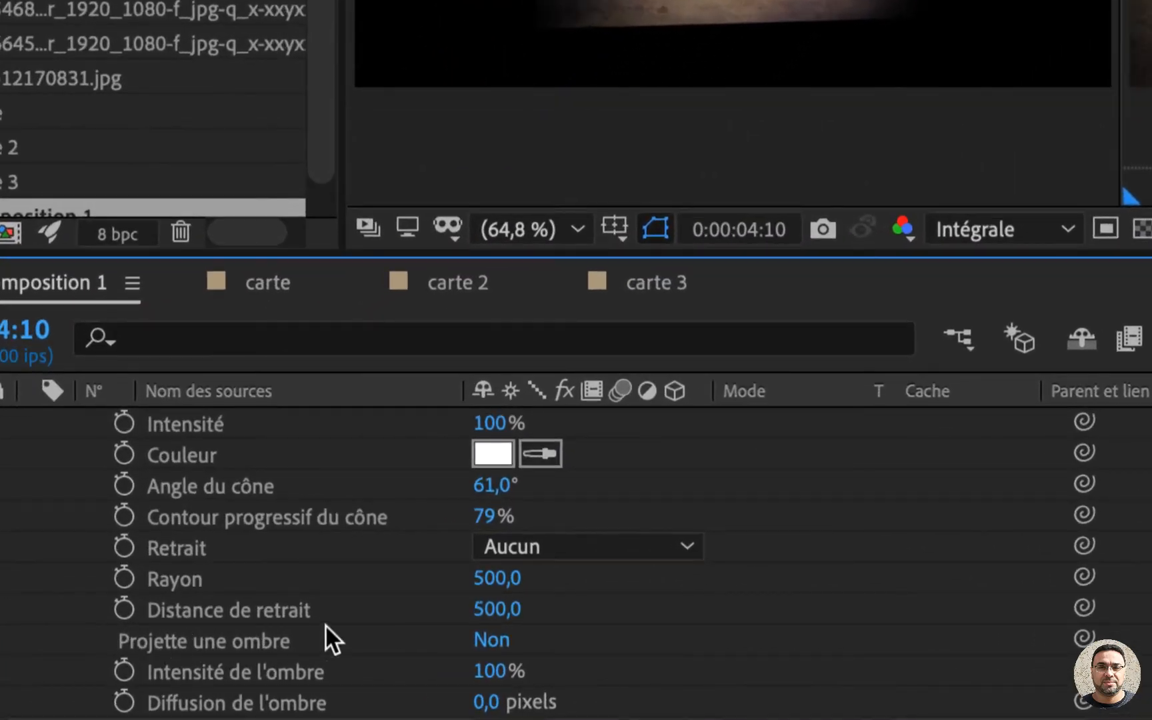
left_click(500, 641)
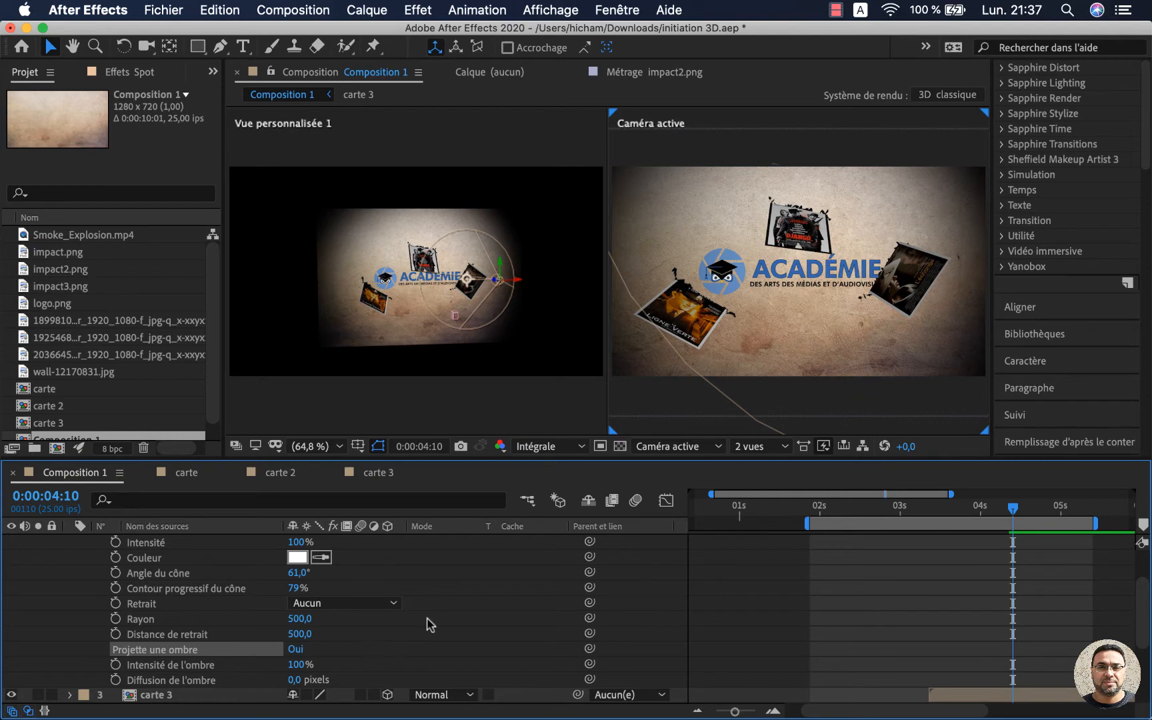
scroll(430, 624, "up", 3)
scroll(314, 666, "down", 3)
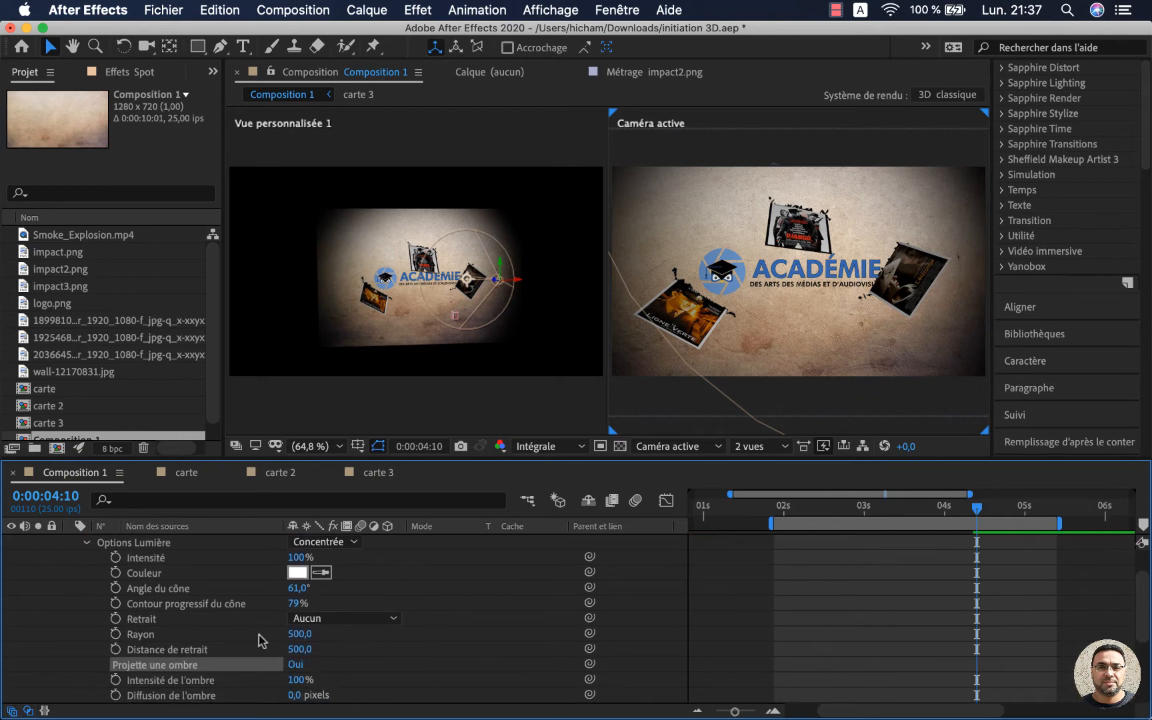
scroll(260, 639, "up", 3)
left_click(71, 557)
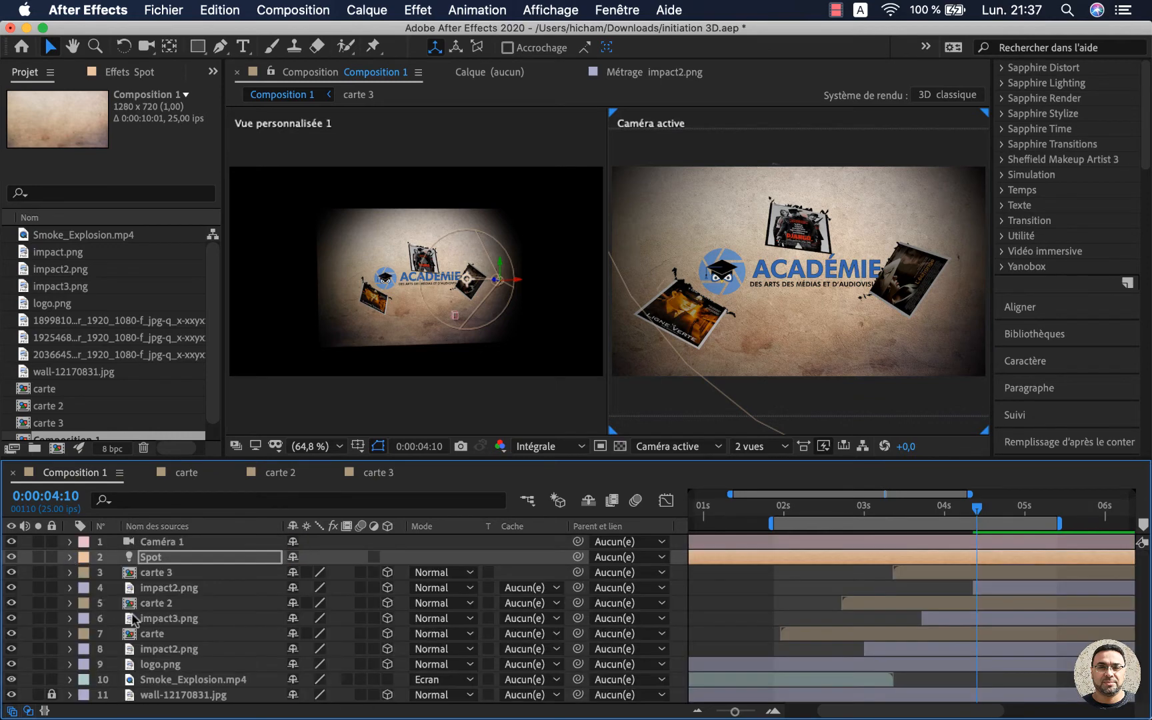
- Set Projette une ombre to Oui in the surface options of the carte layer
scroll(133, 620, "left", 2)
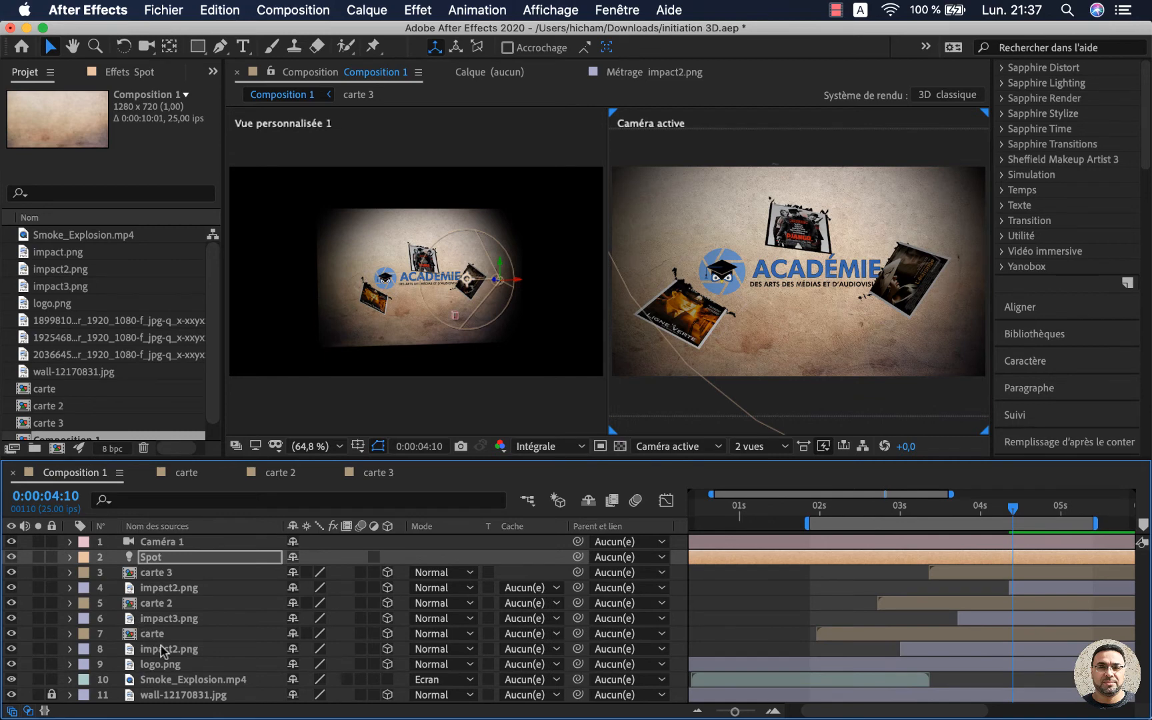
scroll(162, 650, "left", 2)
left_click(153, 633)
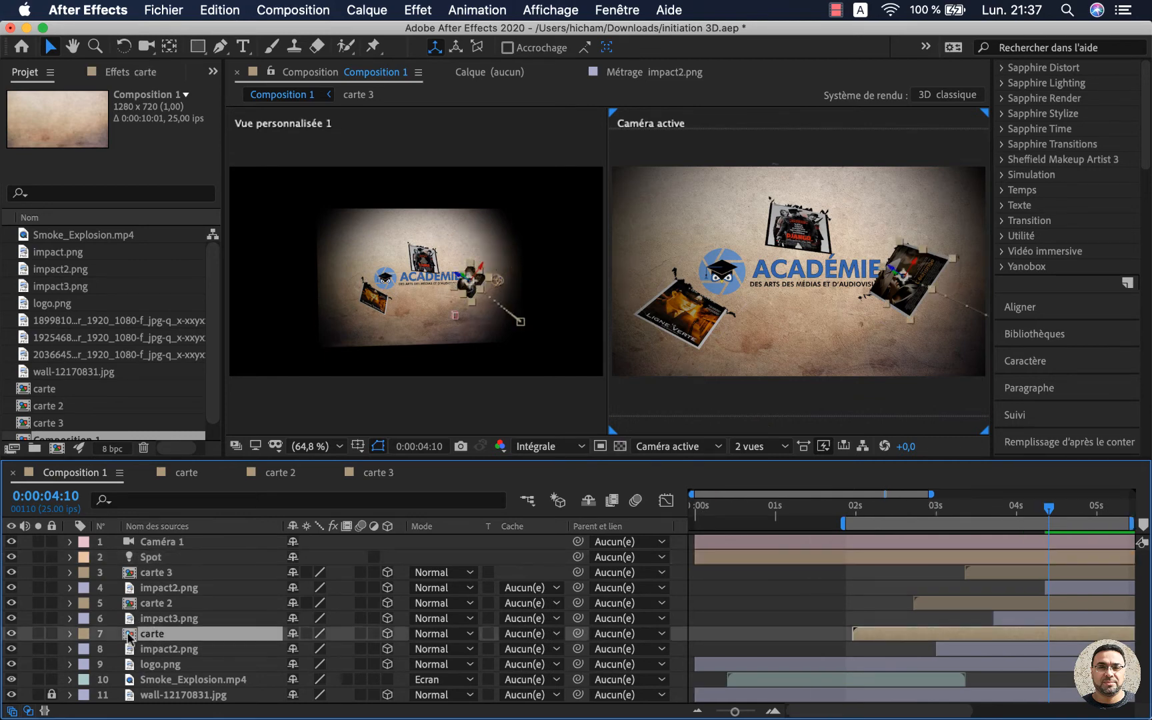
left_click(69, 634)
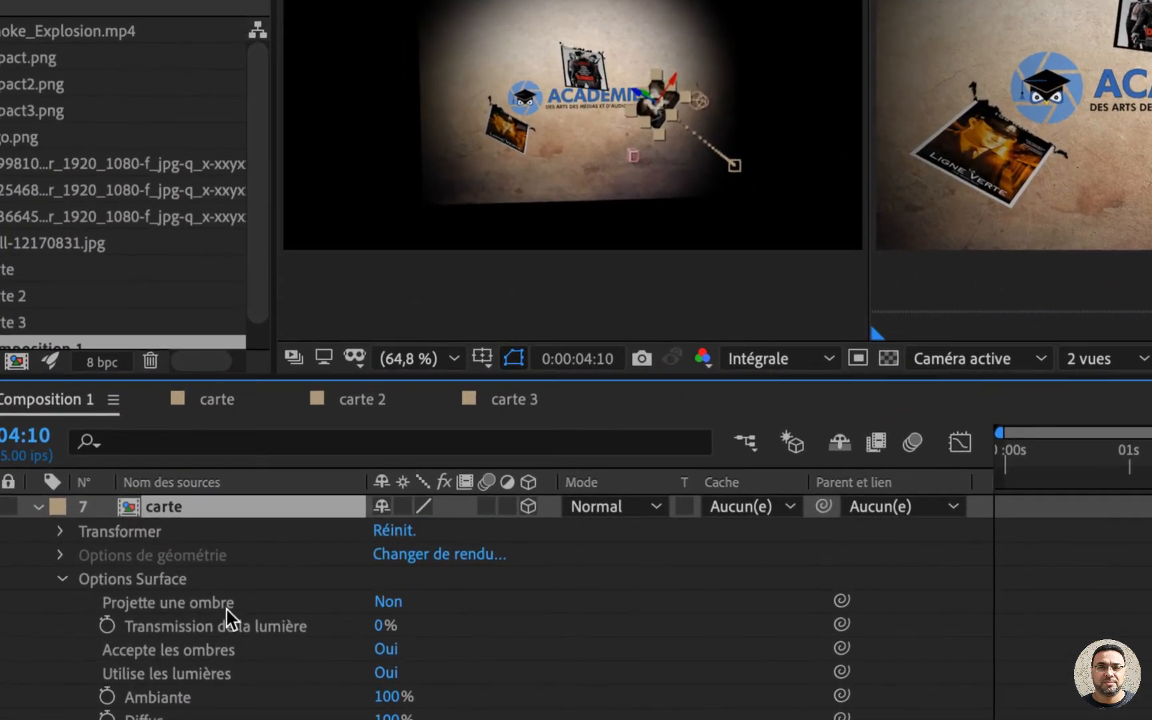
left_click(389, 601)
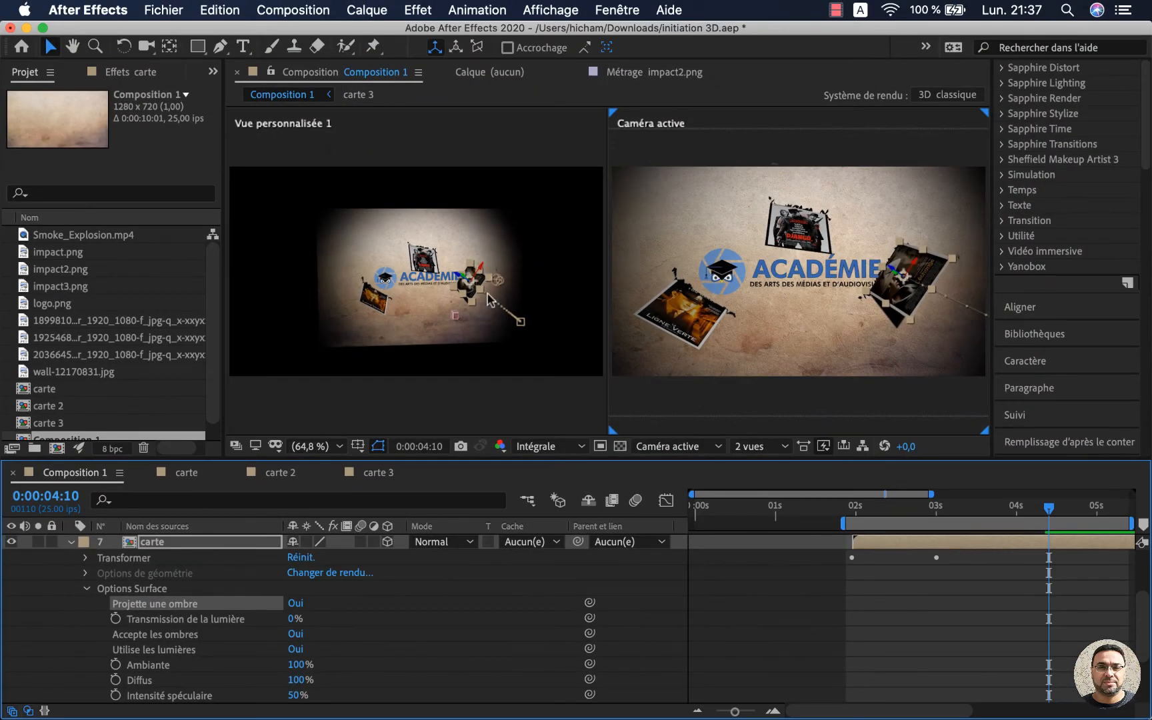
key("c")
left_click_drag(497, 294, 510, 246)
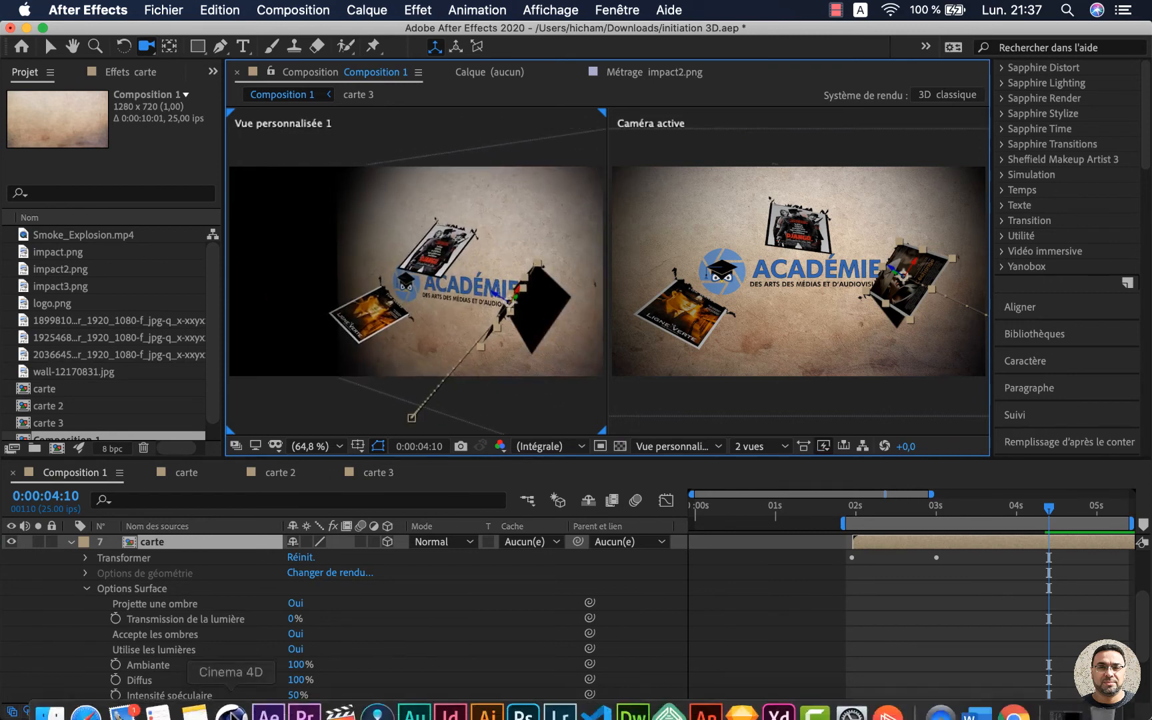
- Try raising the carte layer's Transmission de la lumière to 51% and return it to 0%
left_click(200, 618)
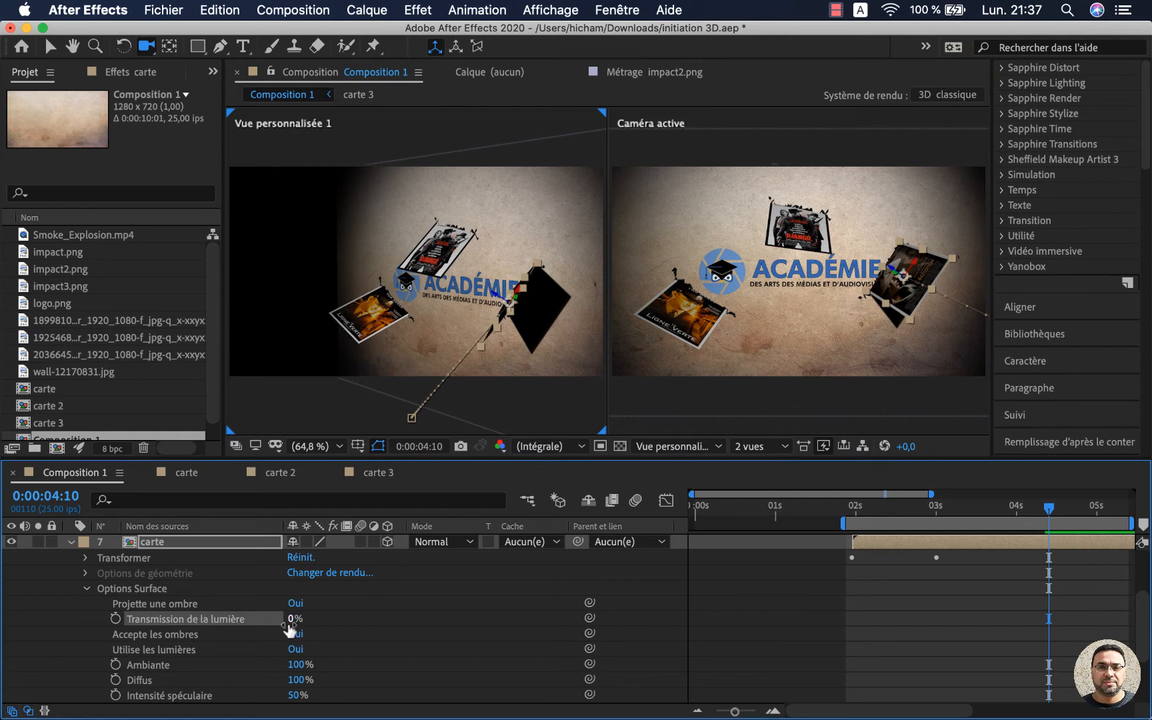
left_click_drag(291, 620, 331, 621)
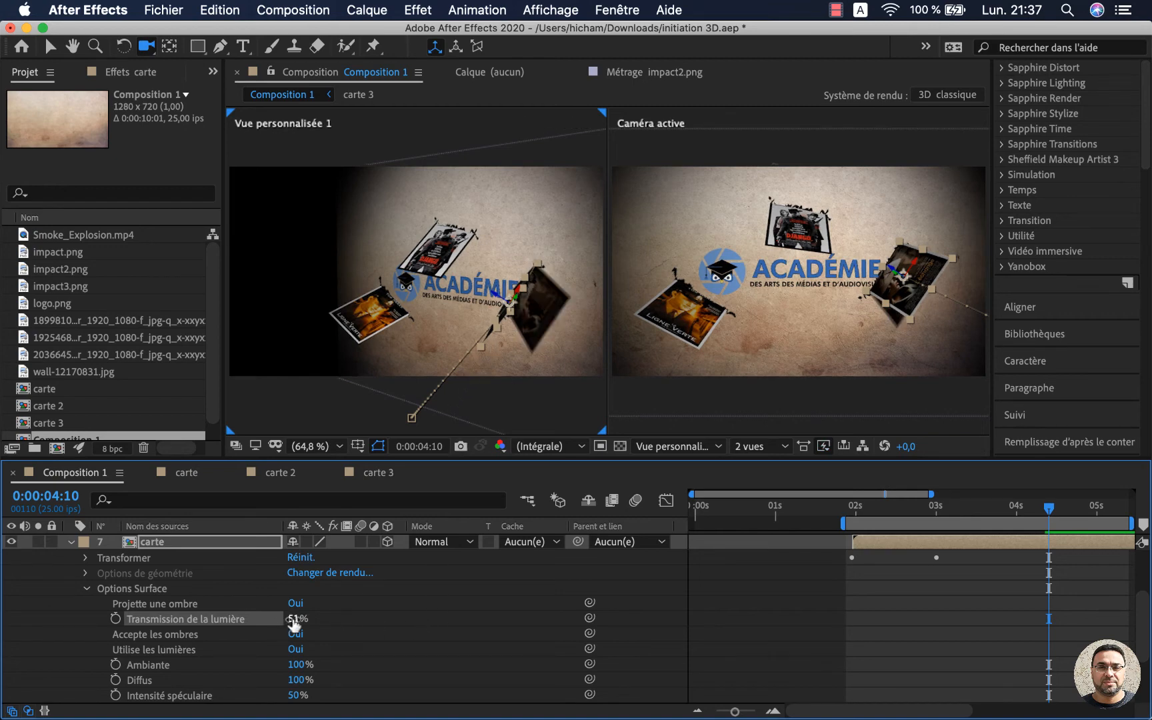
left_click_drag(293, 620, 160, 619)
scroll(373, 634, "down", 1)
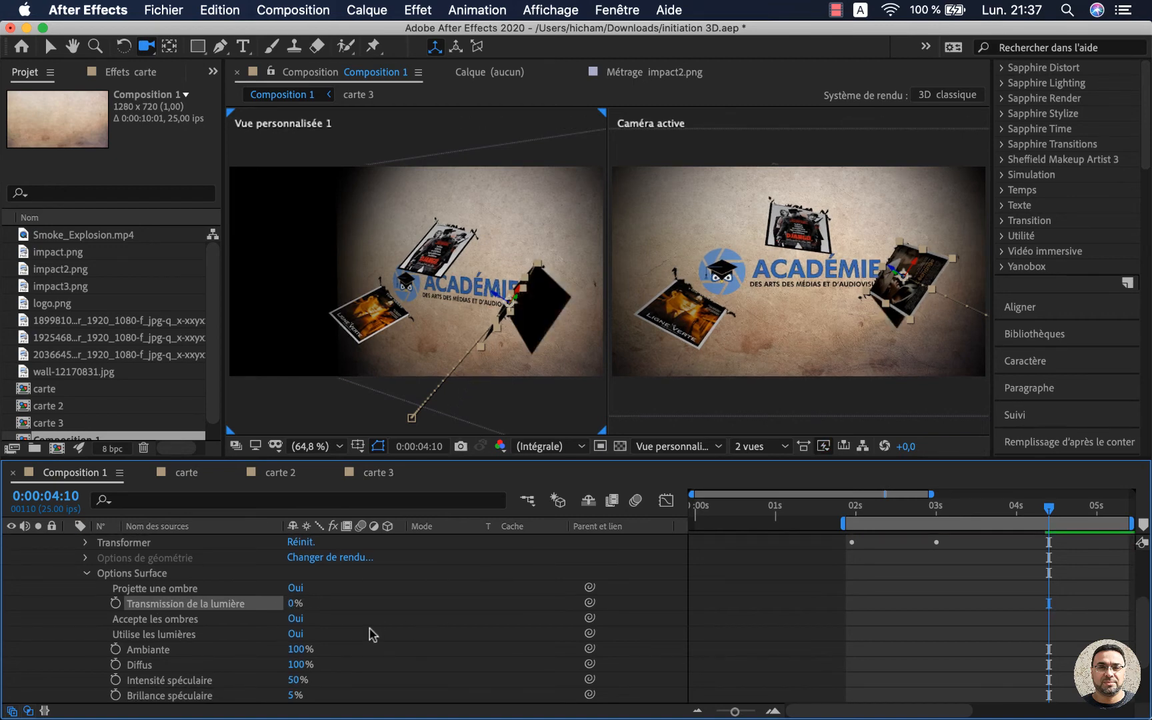
- Soften the Spot light's shadows by setting Intensité de l'ombre to 57% and Diffusion de l'ombre to 71 pixels
scroll(371, 633, "up", 3)
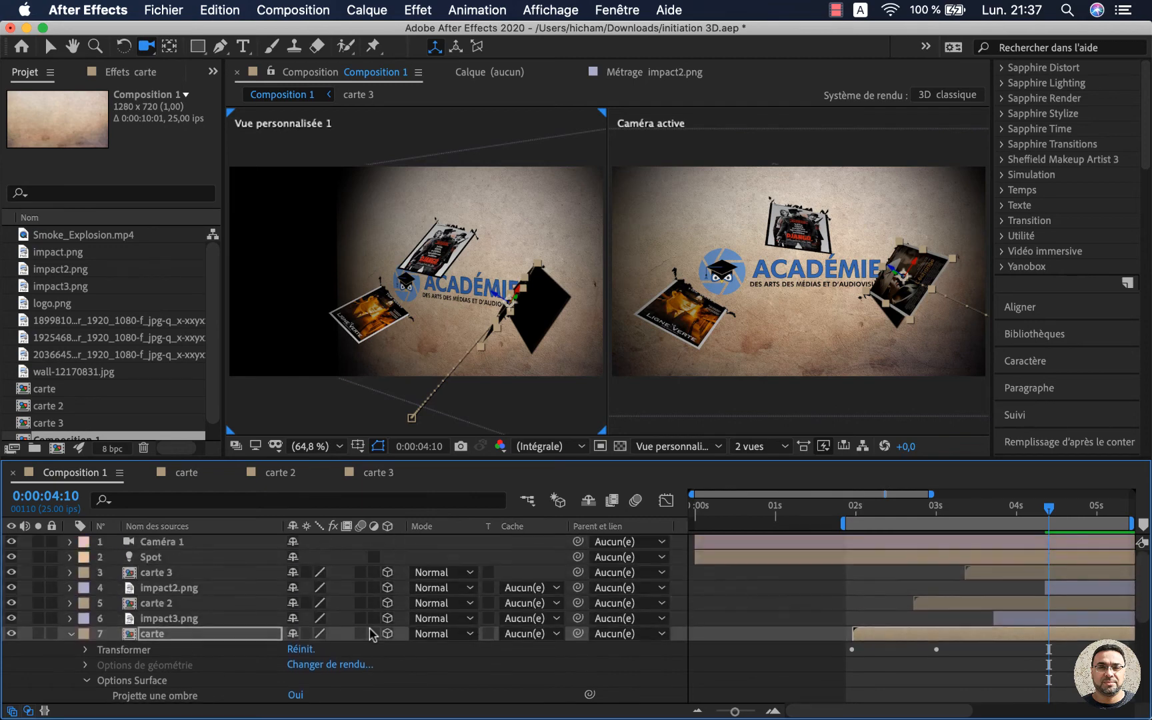
left_click(160, 558)
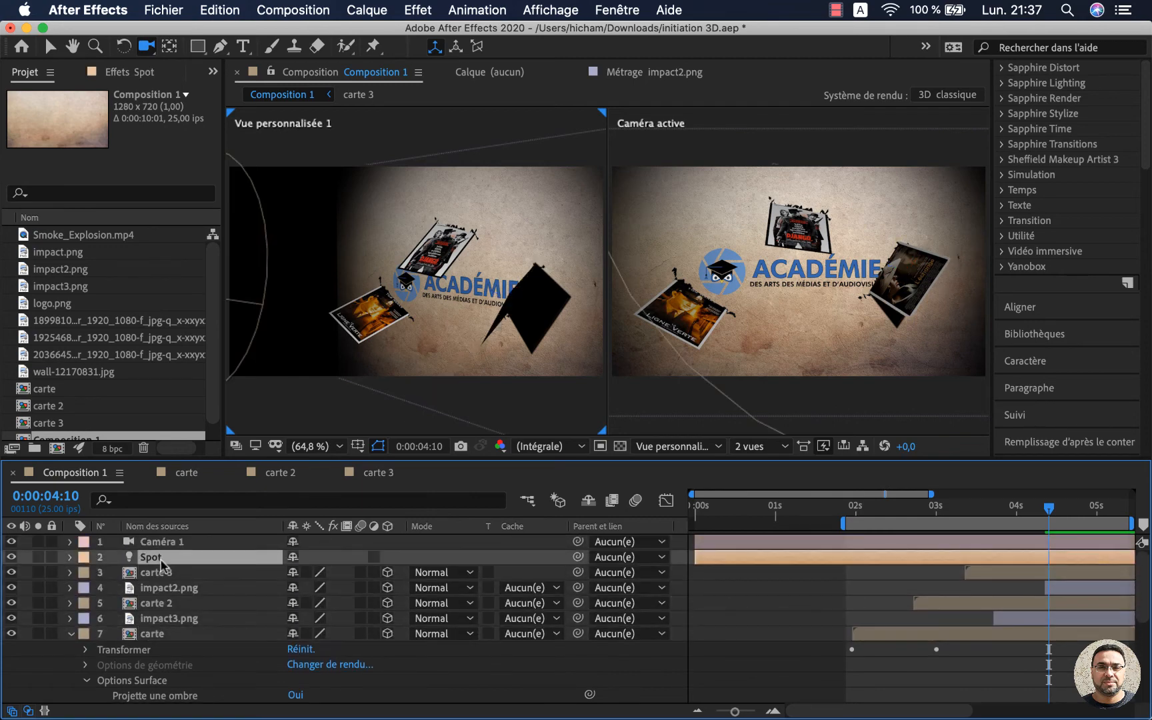
left_click(69, 558)
scroll(231, 693, "down", 5)
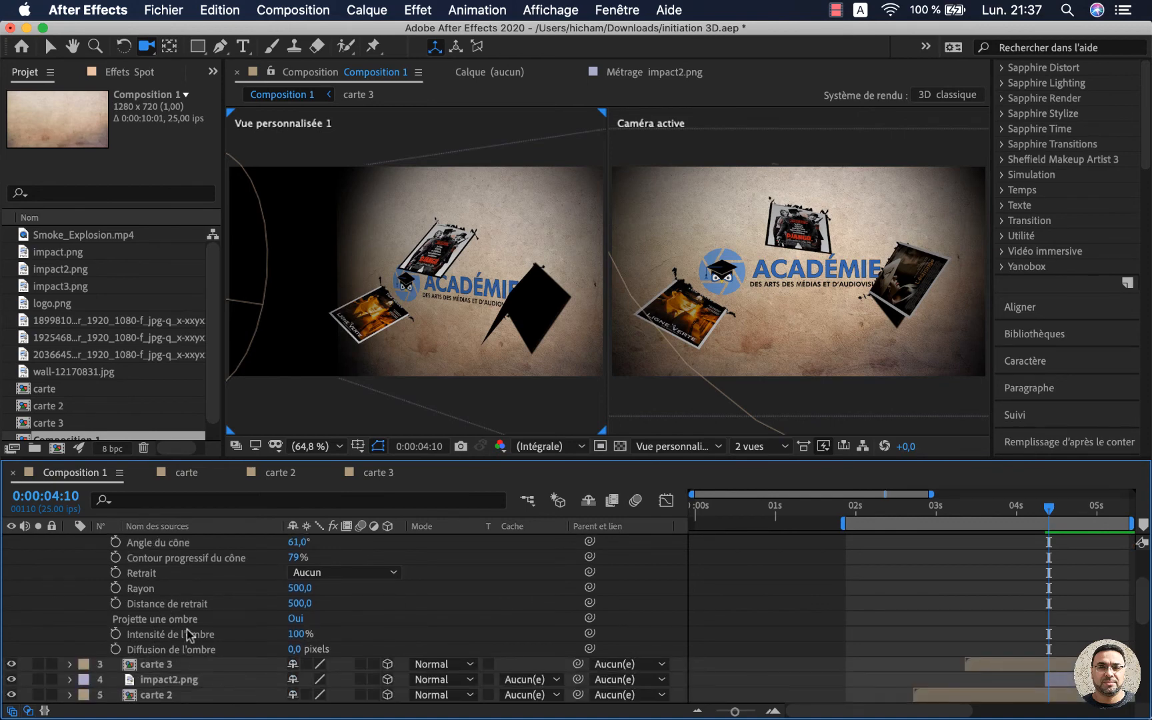
left_click_drag(296, 634, 270, 637)
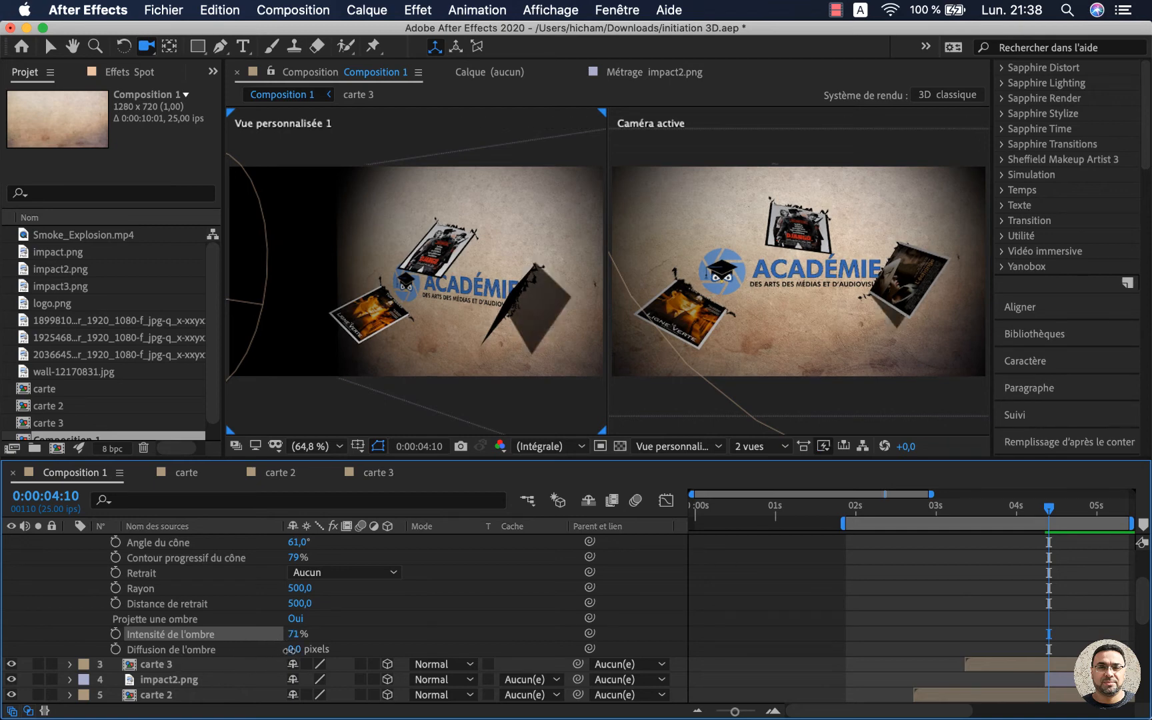
left_click_drag(293, 649, 319, 652)
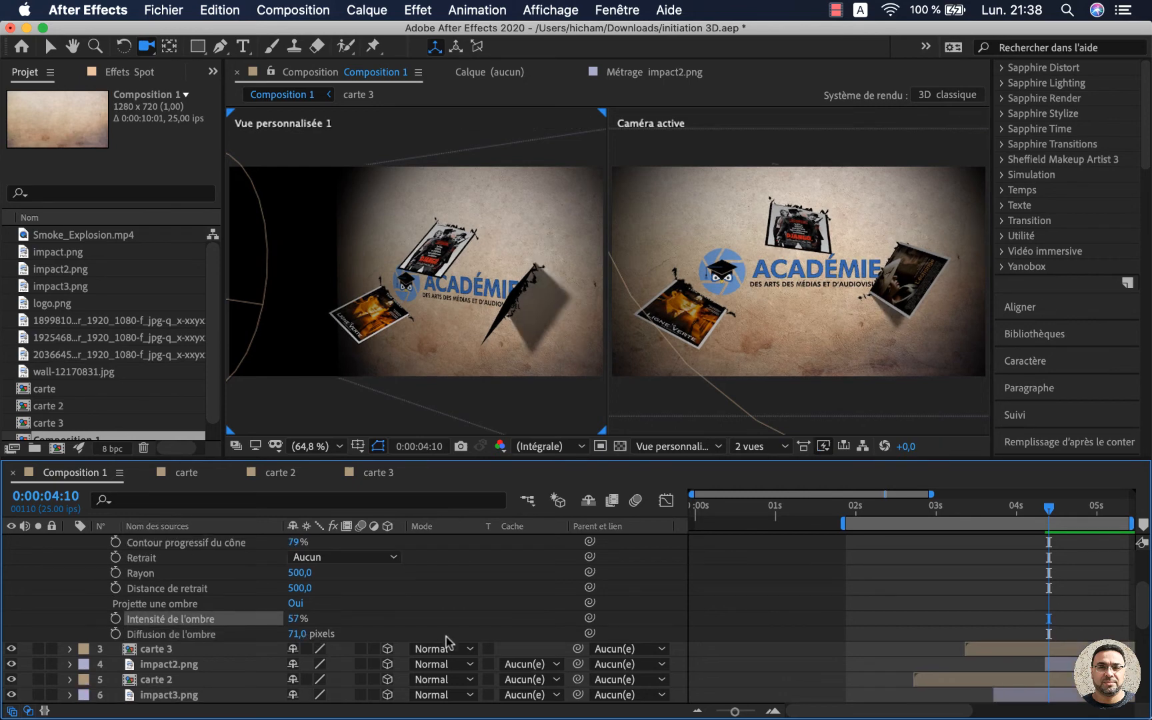
- Copy the carte layer's shadow-casting surface options to carte 2 and carte 3, then collapse the carte layer
scroll(446, 642, "down", 6)
scroll(313, 660, "up", 2)
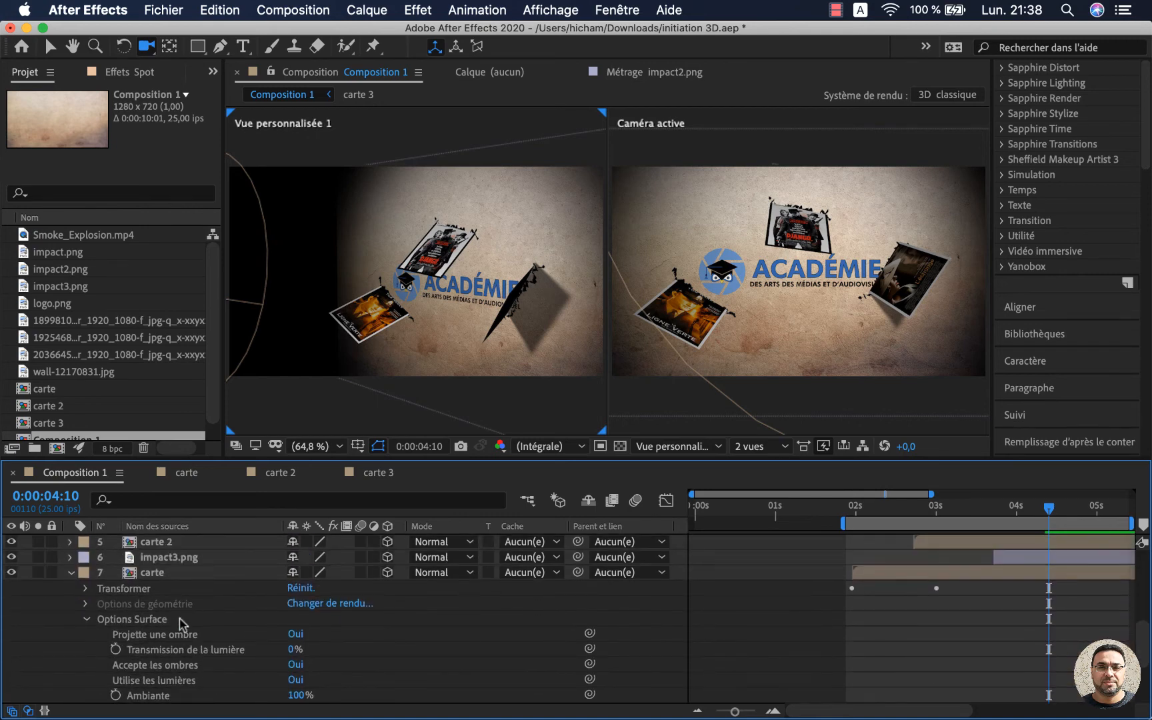
left_click(138, 619)
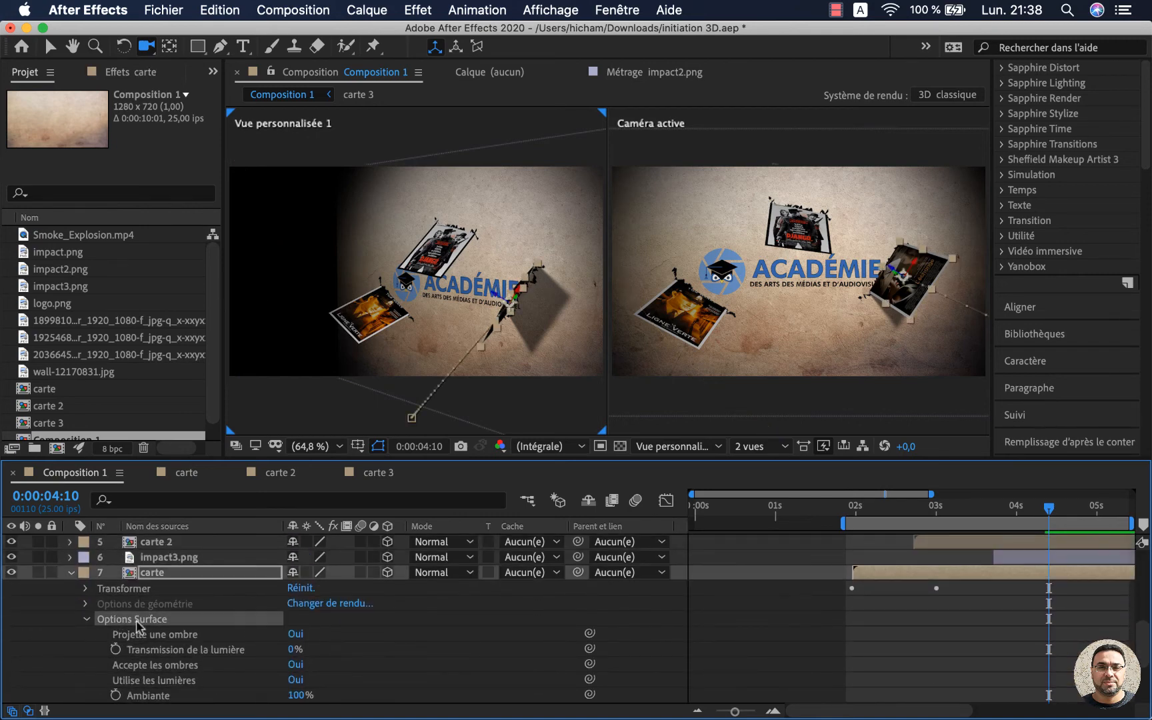
scroll(140, 624, "up", 3)
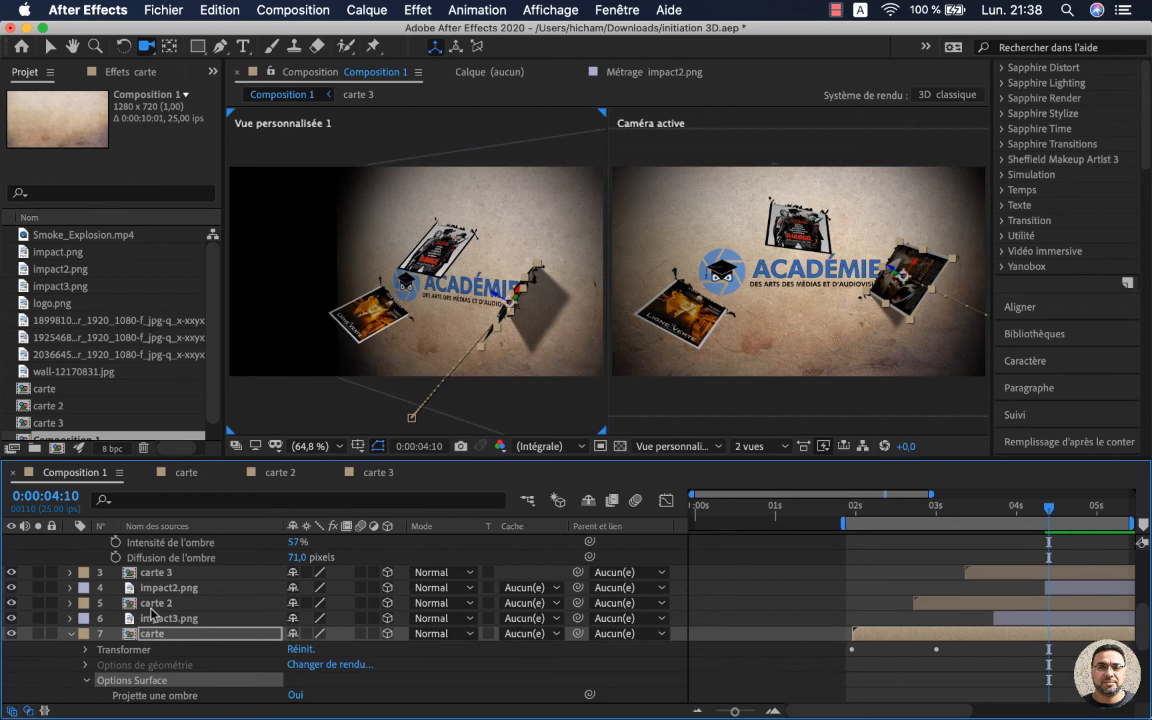
left_click(154, 604)
left_click(164, 574, "super")
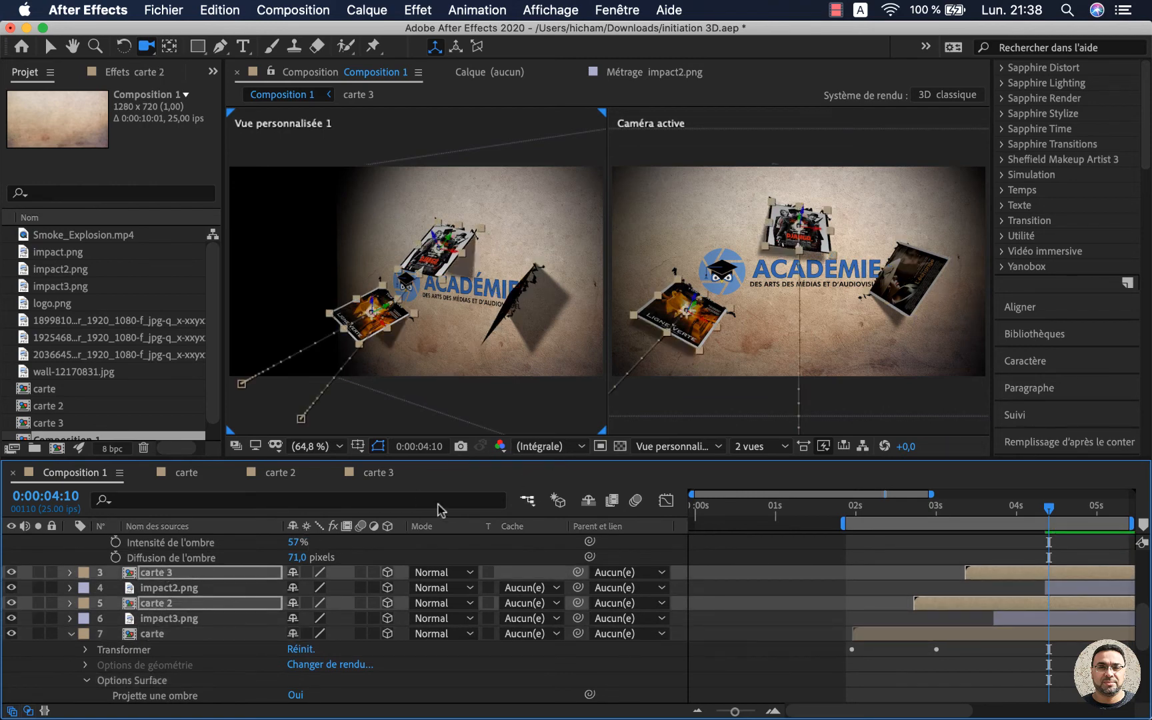
left_click(71, 634)
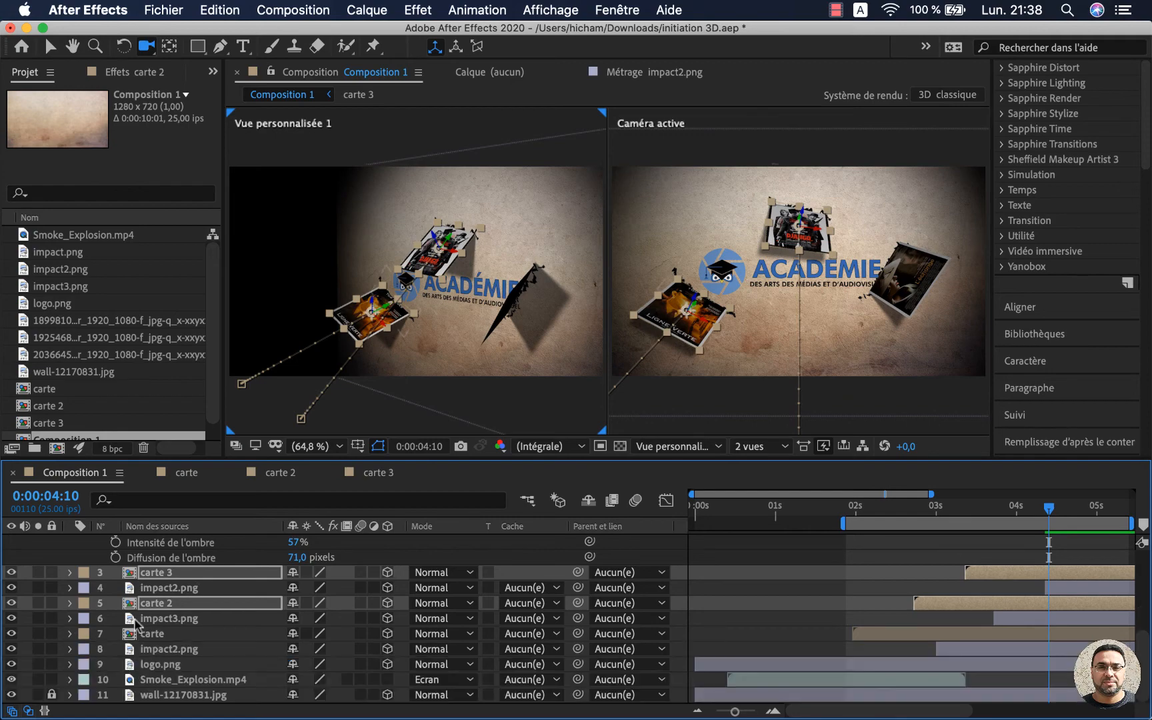
scroll(136, 623, "up", 5)
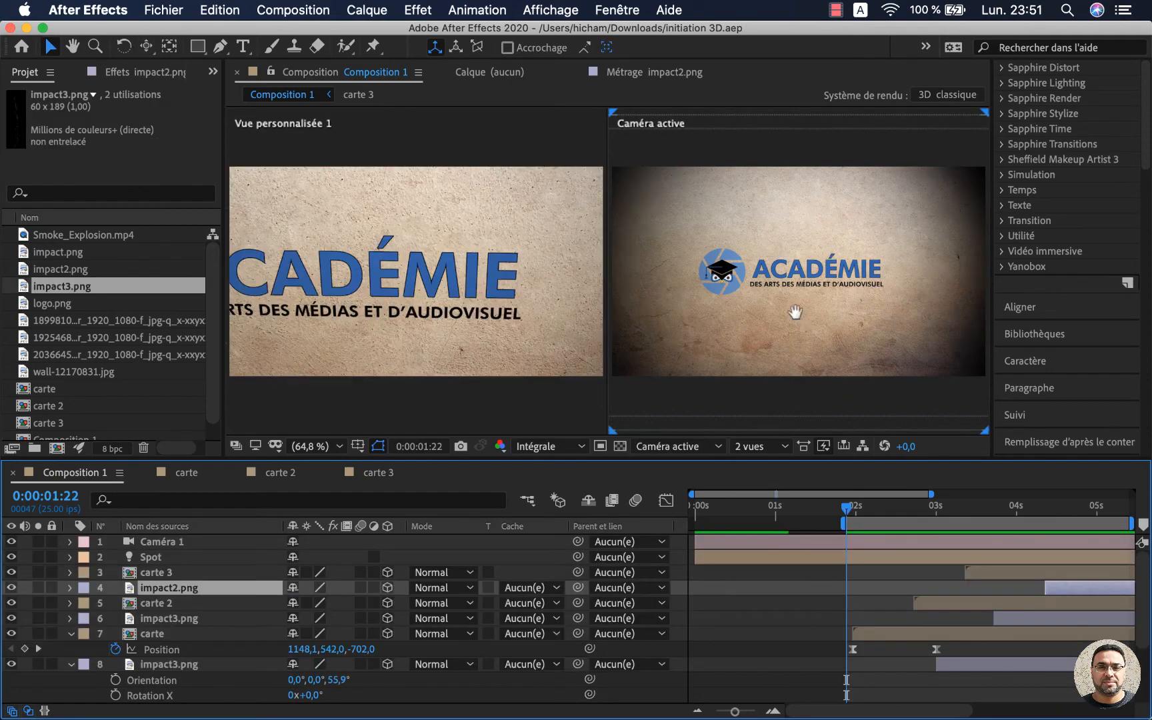
- Play back the card animation from 0:00:01:22 to check the impacts, lighting and shadows
key("space")
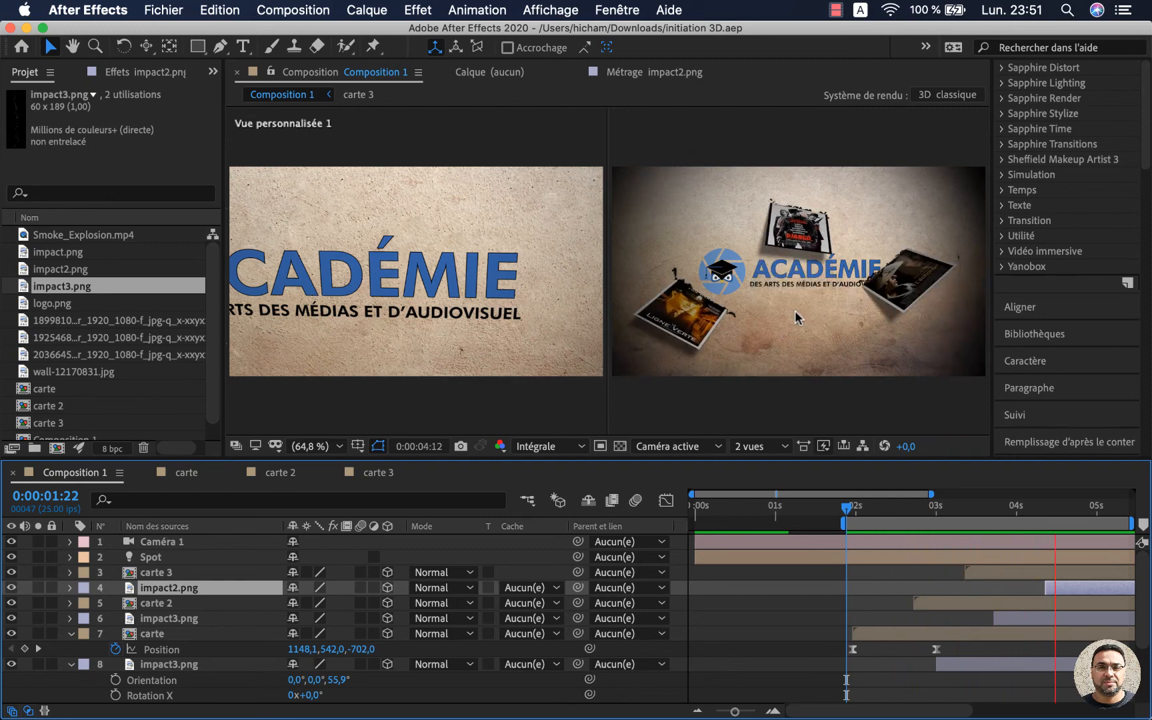
key("space")
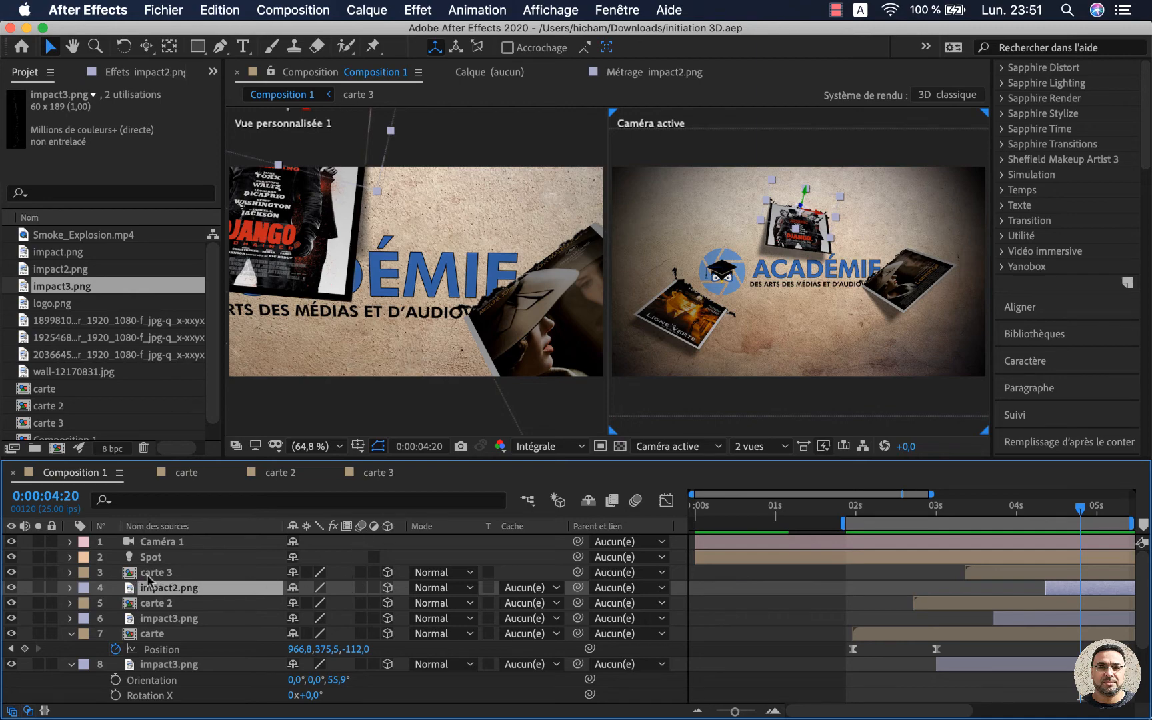
- Enable motion blur on the logo.png, carte, carte 2 and carte 3 layers and for the composition as a whole
scroll(148, 580, "down", 2)
left_click(159, 655)
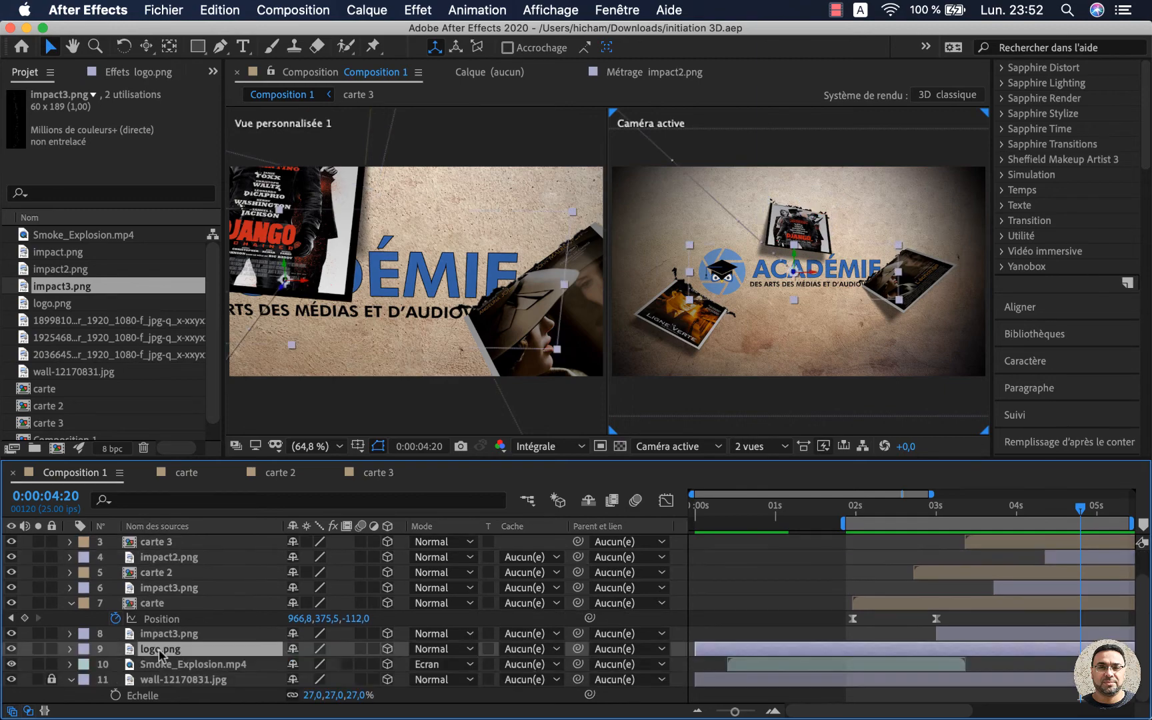
left_click(155, 602, "super")
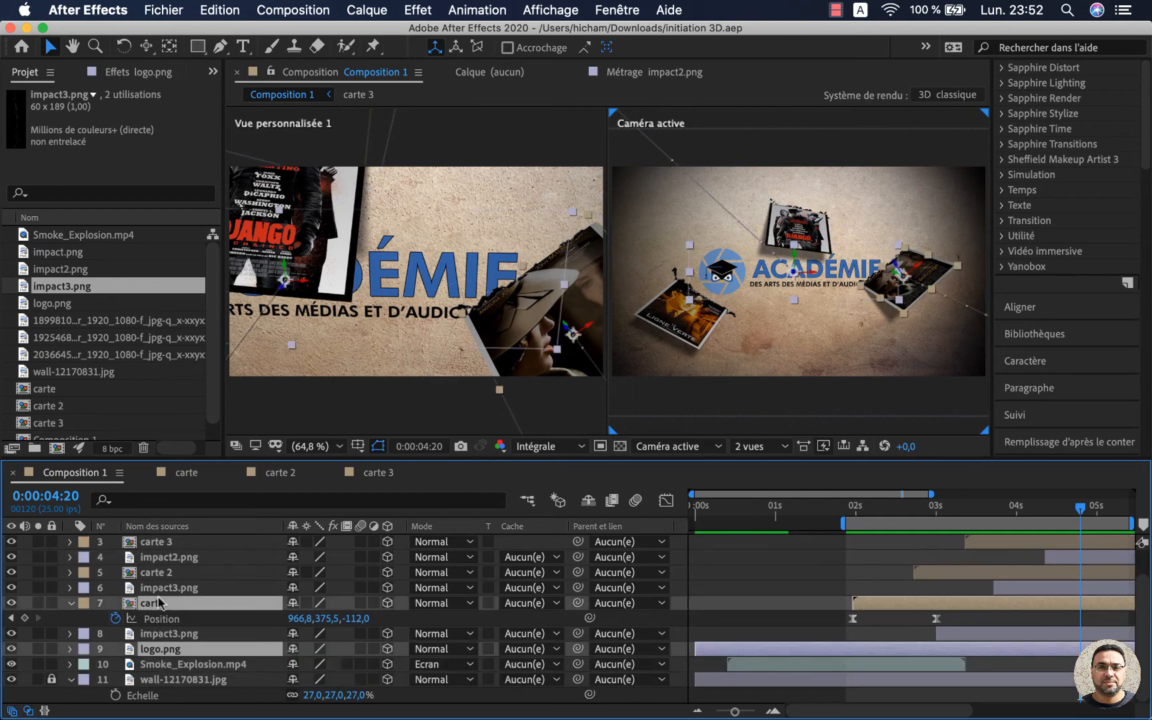
left_click(165, 543, "super")
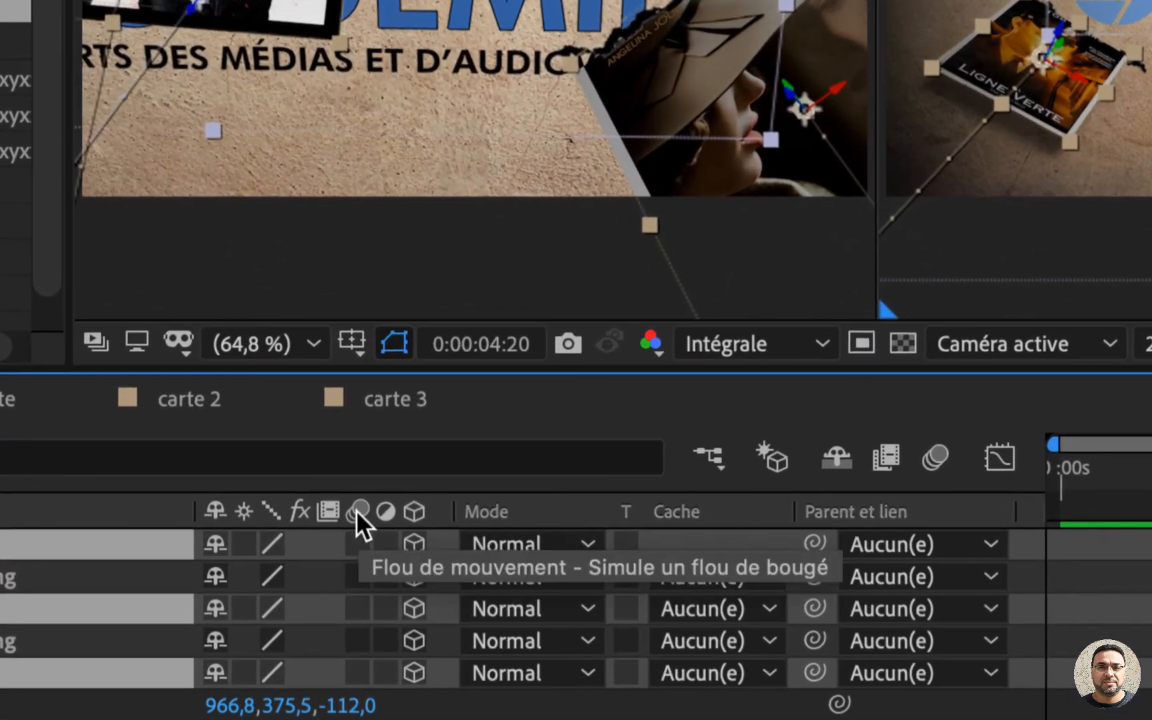
left_click(357, 541)
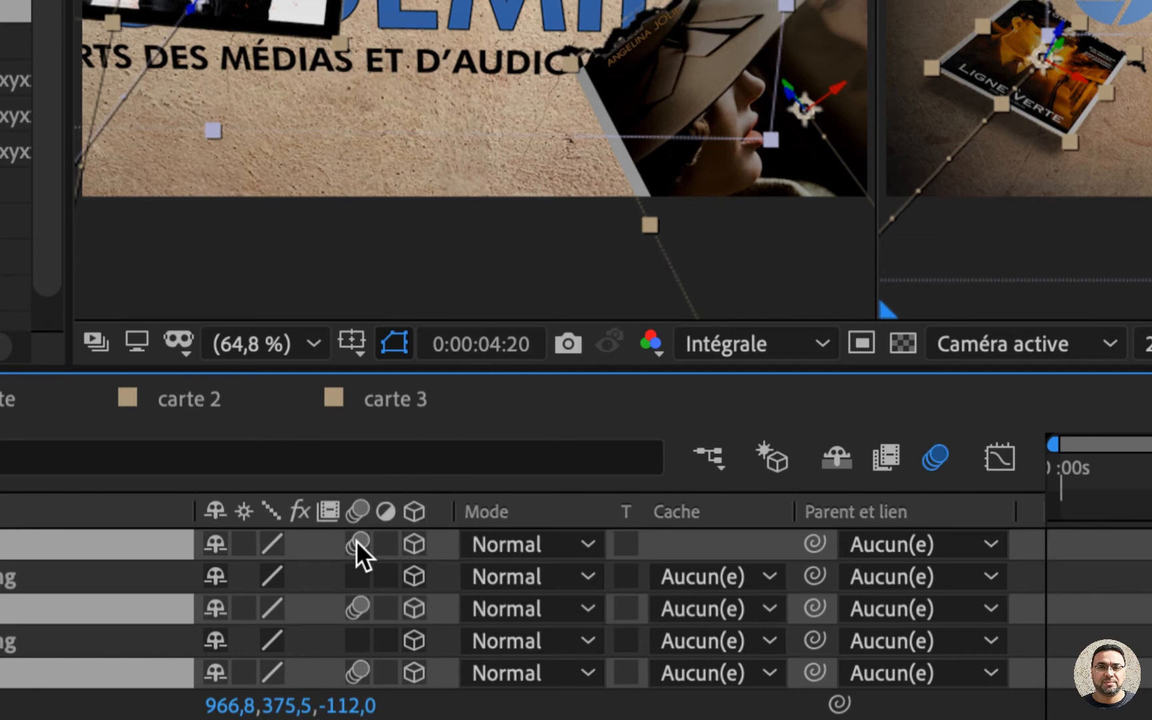
left_click(927, 461)
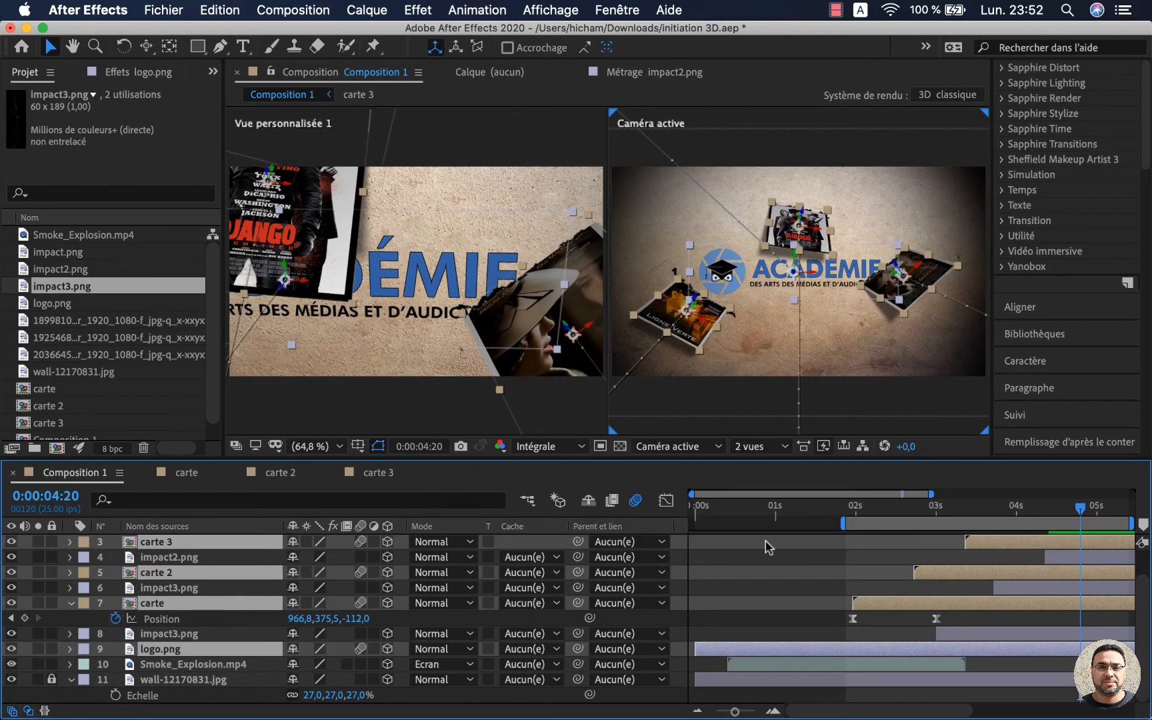
- Play back the card animation from 0:00:01:23 to check the motion blur on the cards
left_click(849, 515)
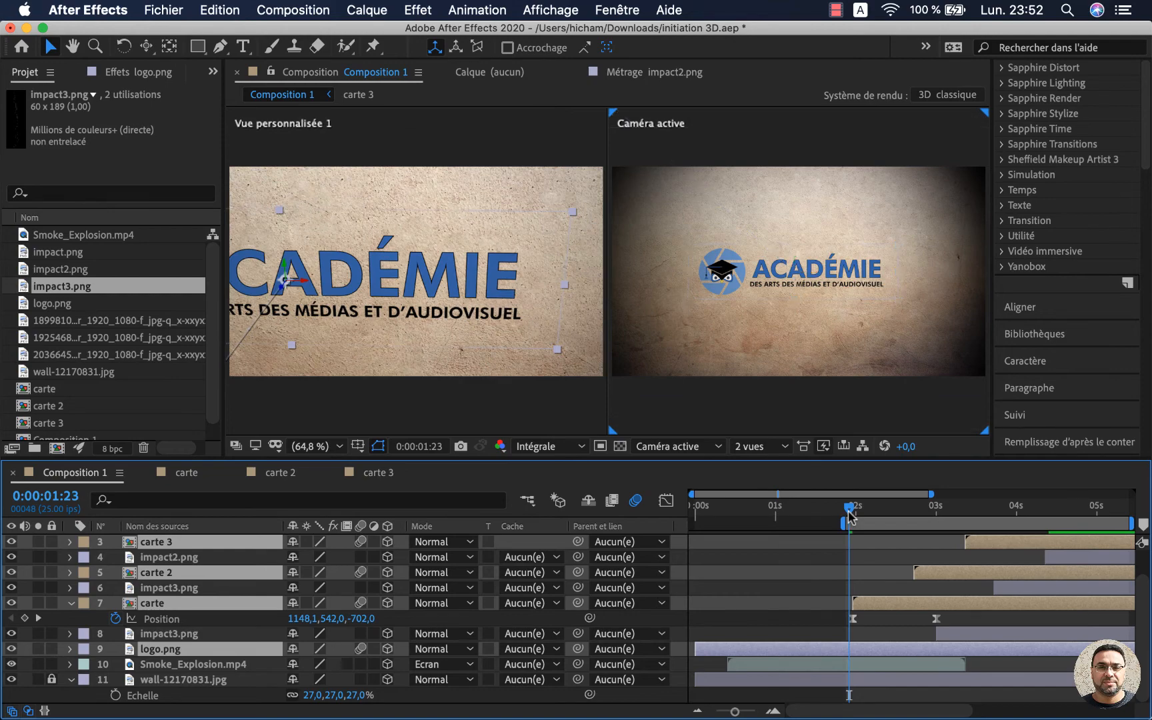
key("space")
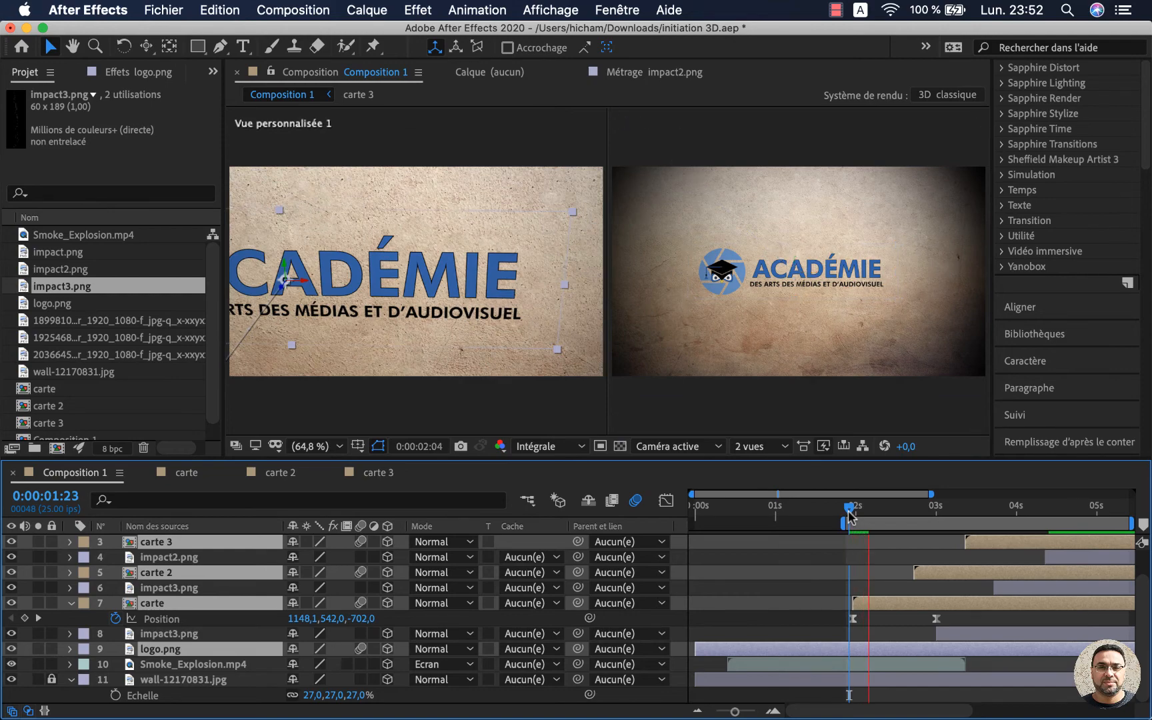
key("space")
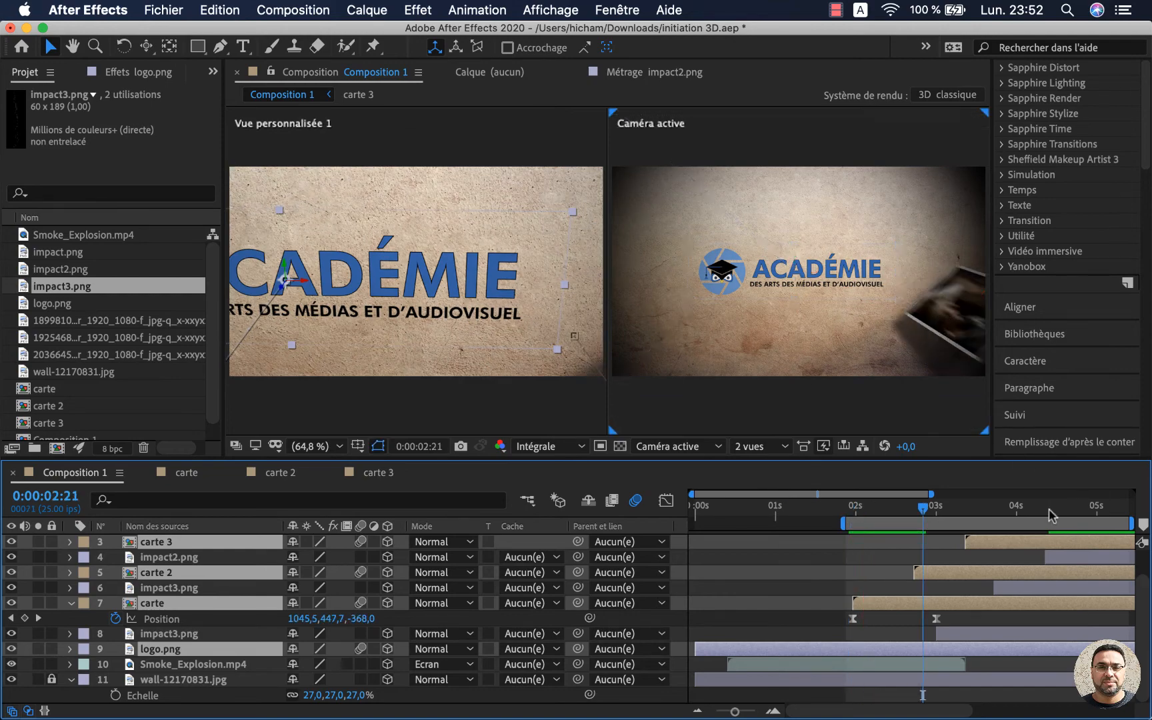
key("space")
left_click(849, 510)
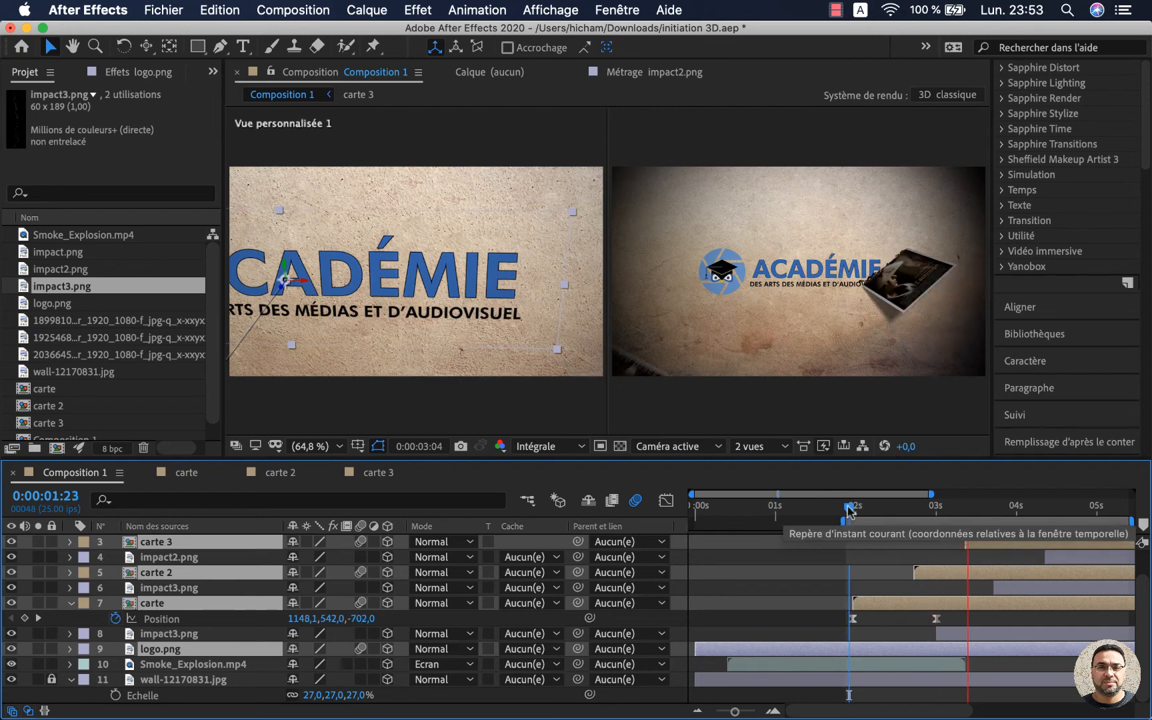
key("space")
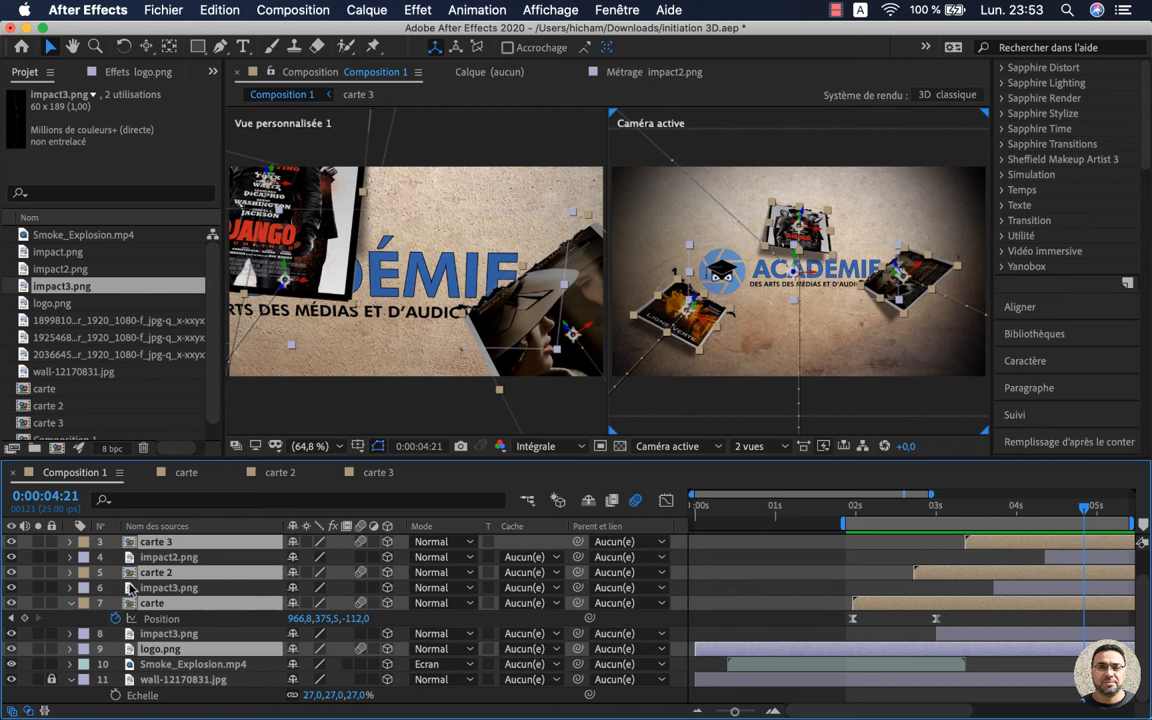
- Go to 0:00:00:00 and reveal Caméra 1's transform properties, including Point ciblé and Position
scroll(130, 587, "up", 2)
scroll(131, 586, "right", 1)
left_click(168, 544)
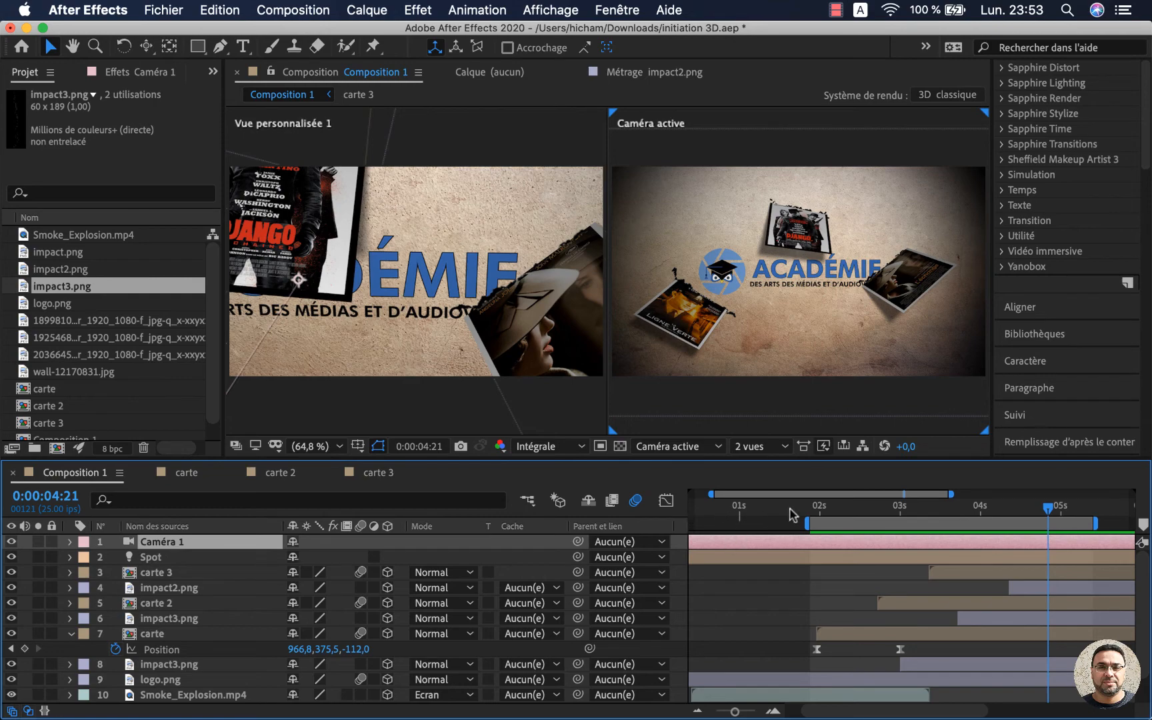
key("Home")
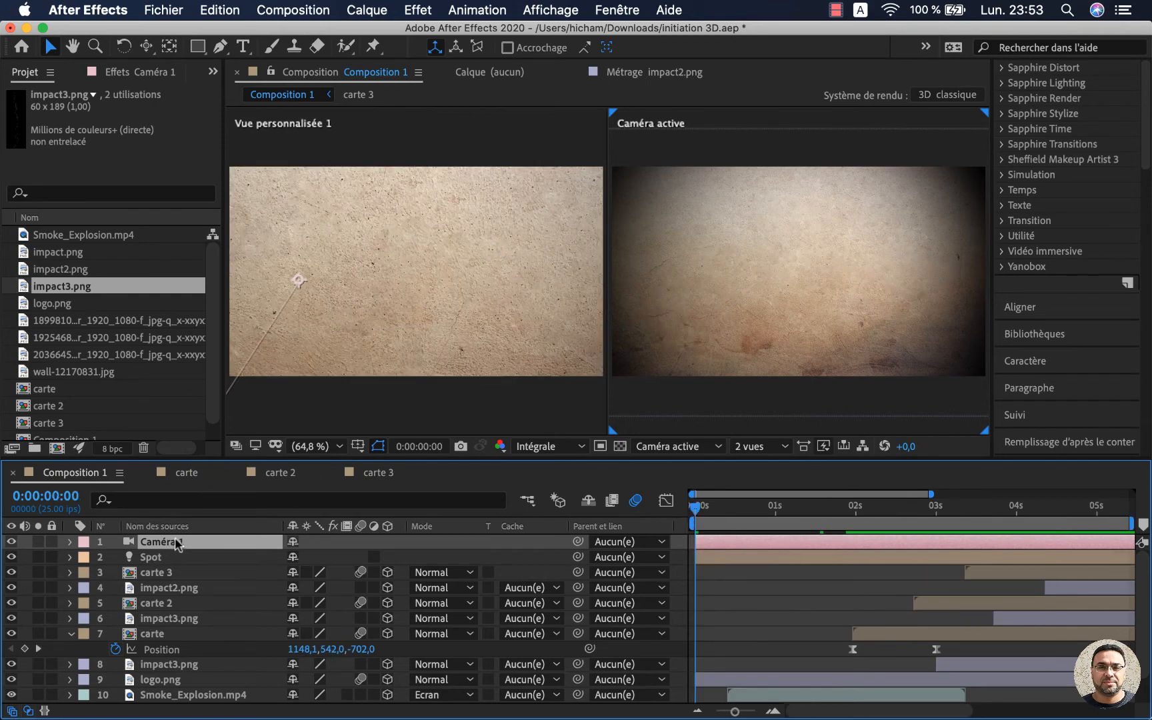
left_click(69, 543)
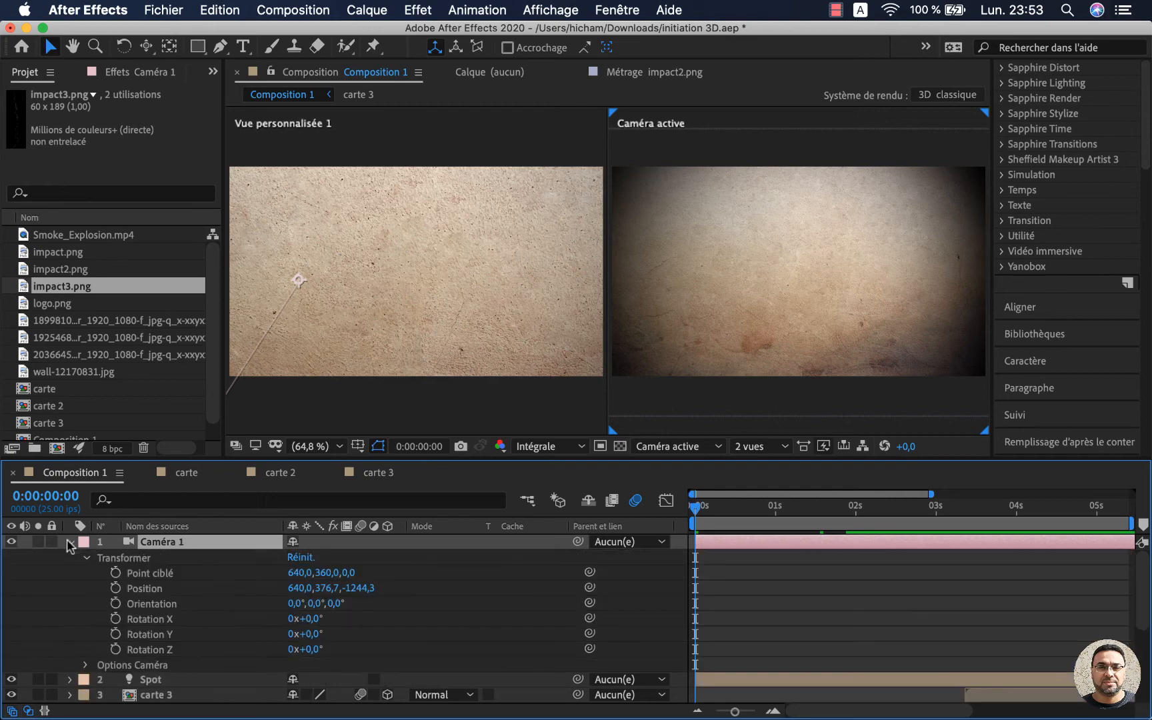
left_click(146, 575)
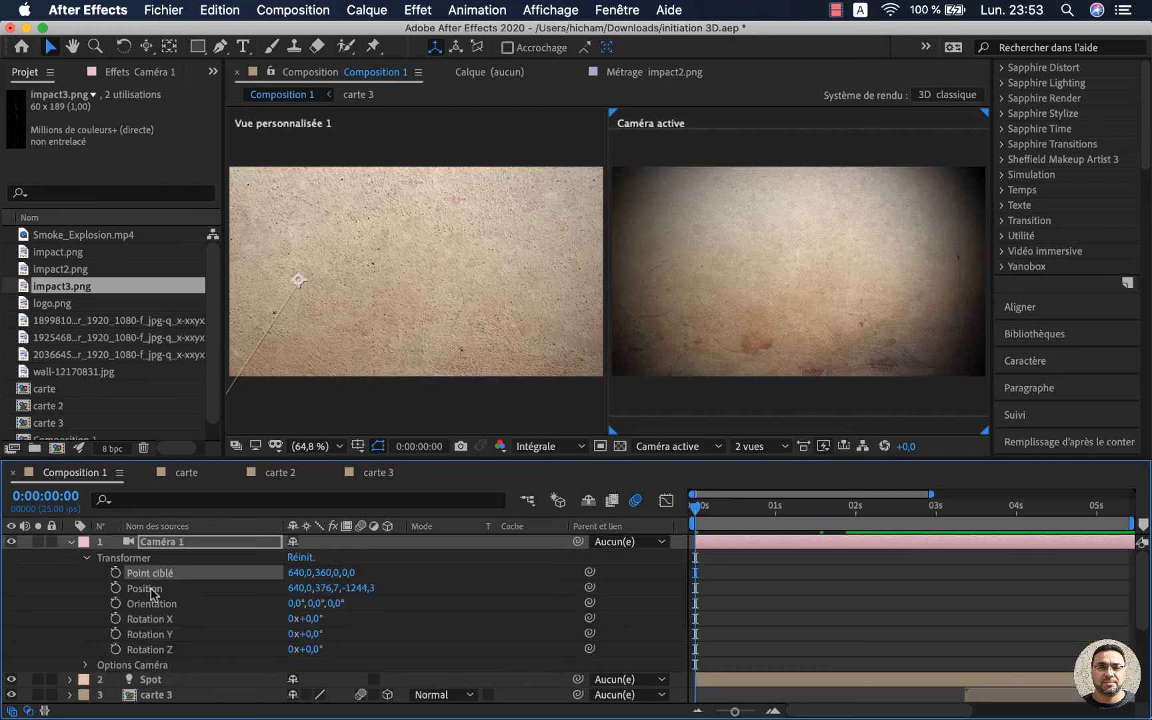
left_click(151, 590)
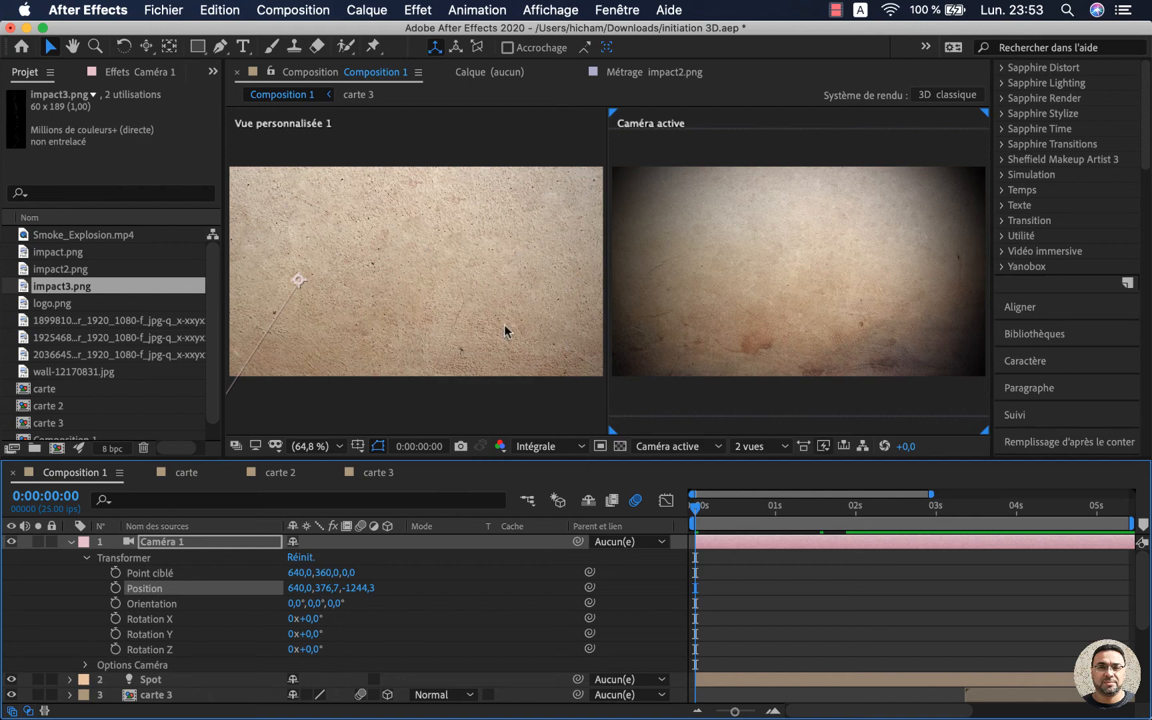
- Orbit and pull back Vue personnalisée 1 with the camera tool until the wall, camera and light are all in view
left_click_drag(146, 46, 183, 52)
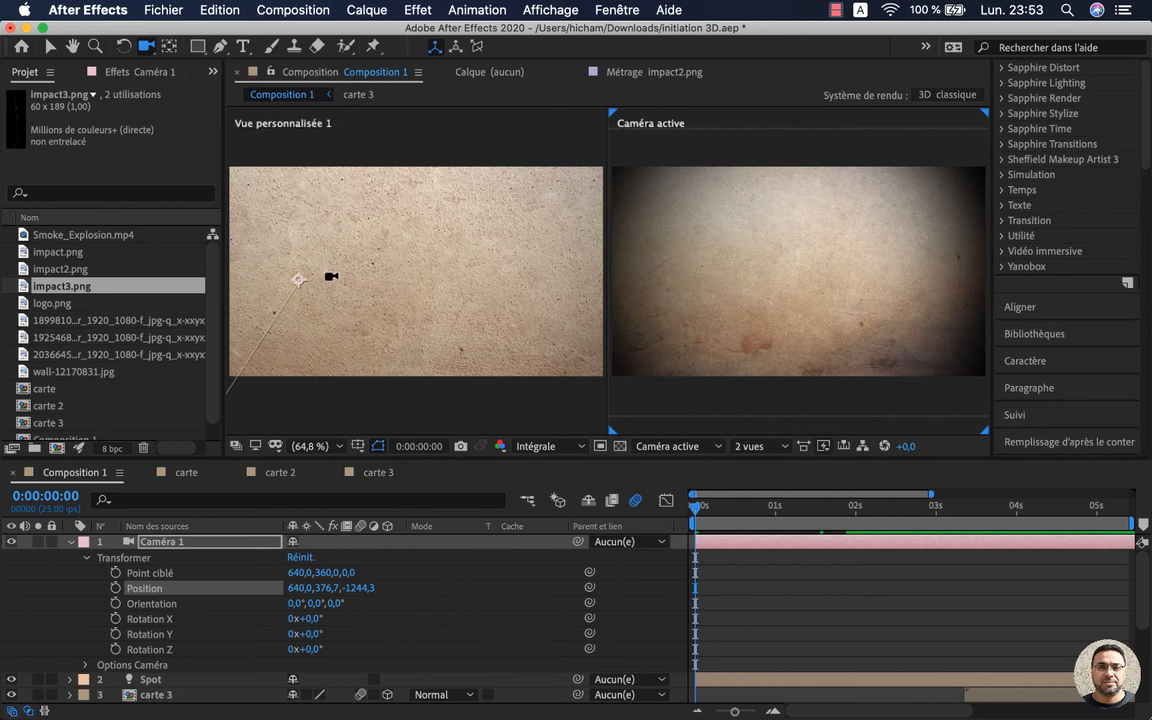
left_click_drag(396, 272, 413, 443)
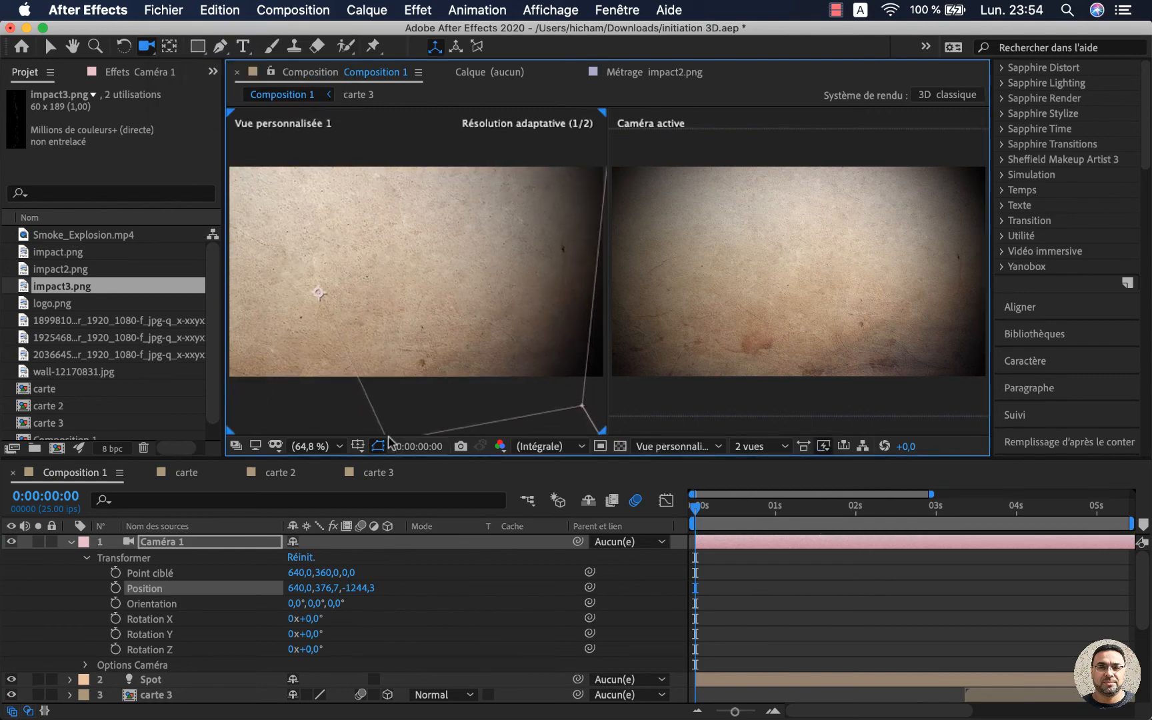
left_click_drag(411, 349, 373, 478)
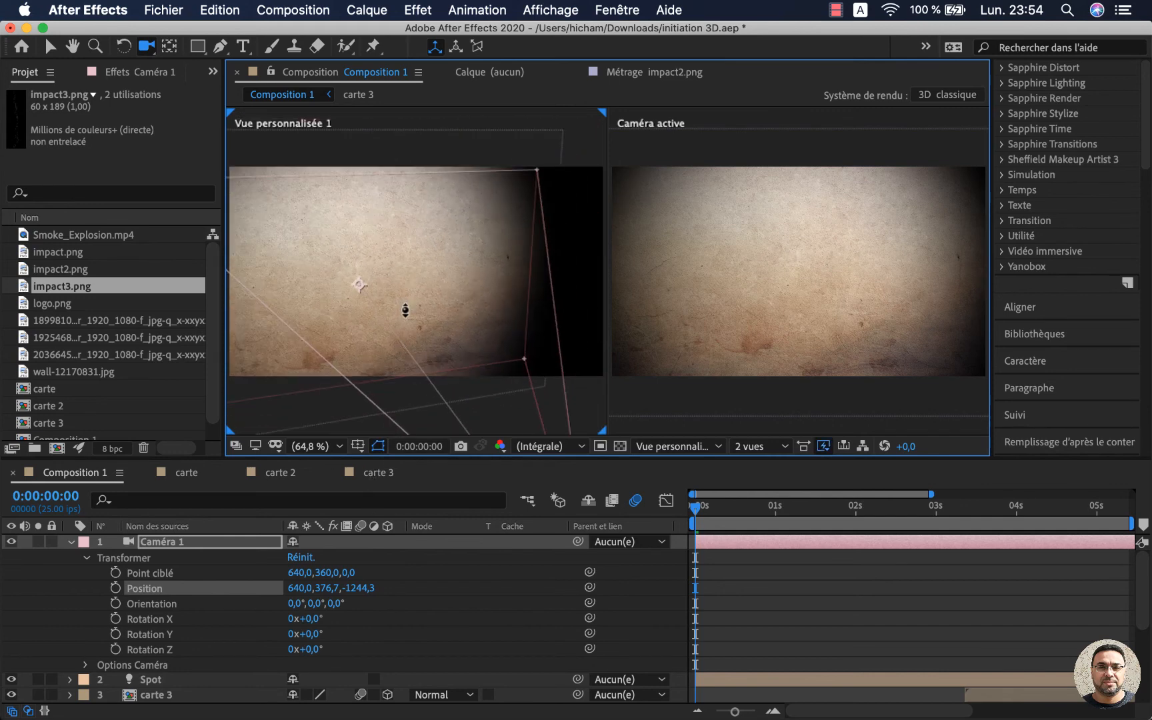
left_click_drag(403, 308, 386, 404)
left_click_drag(412, 283, 545, 339)
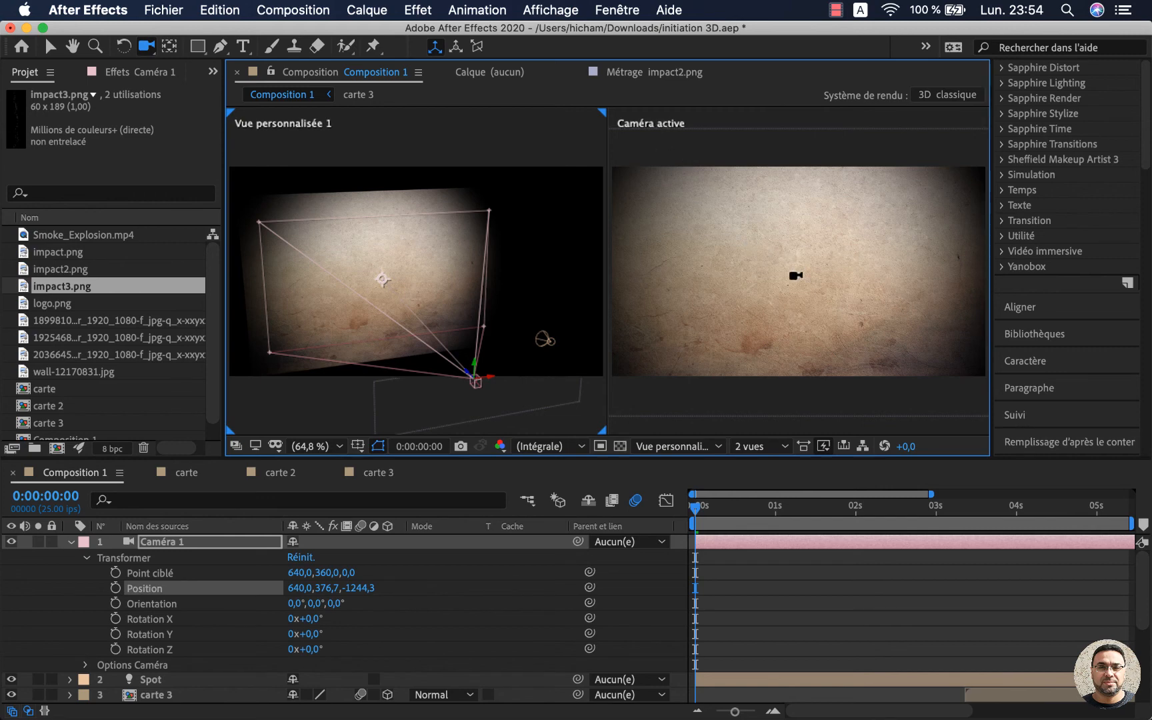
left_click(797, 276)
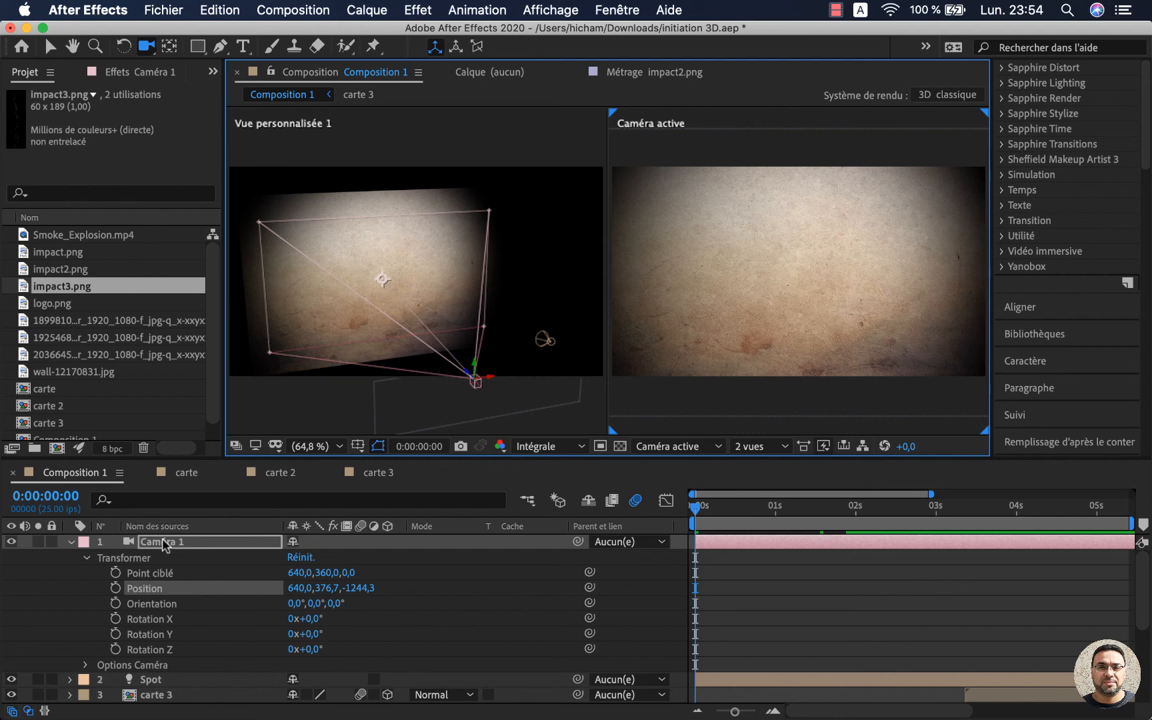
- Keyframe Caméra 1's Point ciblé and Position at 0:00:00:00, moving the camera low and close to about 257, 823, -584, targeting 564, 397, 61
left_click(747, 550)
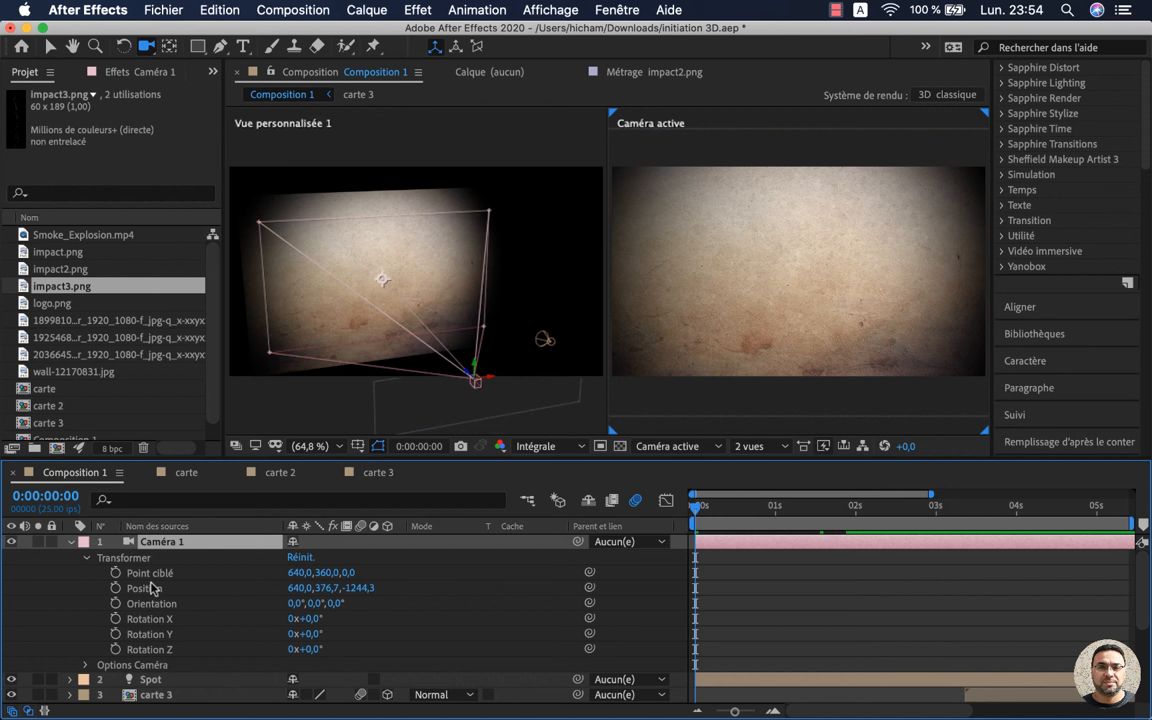
left_click(115, 588)
left_click(116, 572)
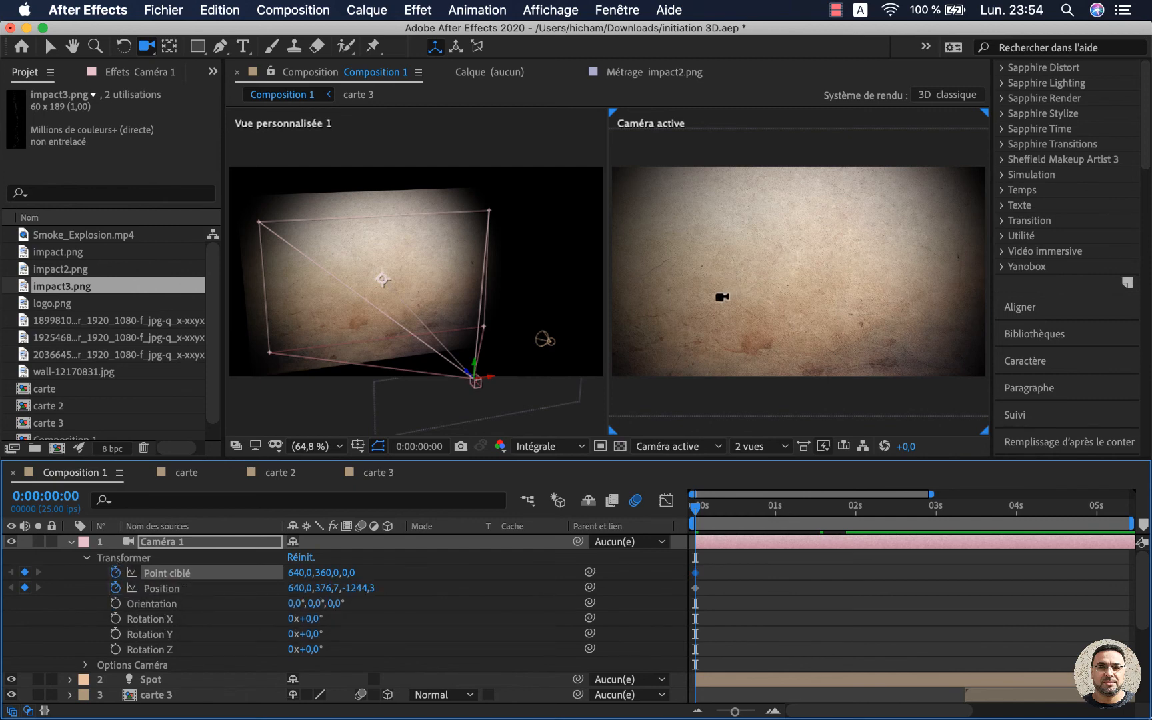
left_click_drag(701, 307, 726, 268)
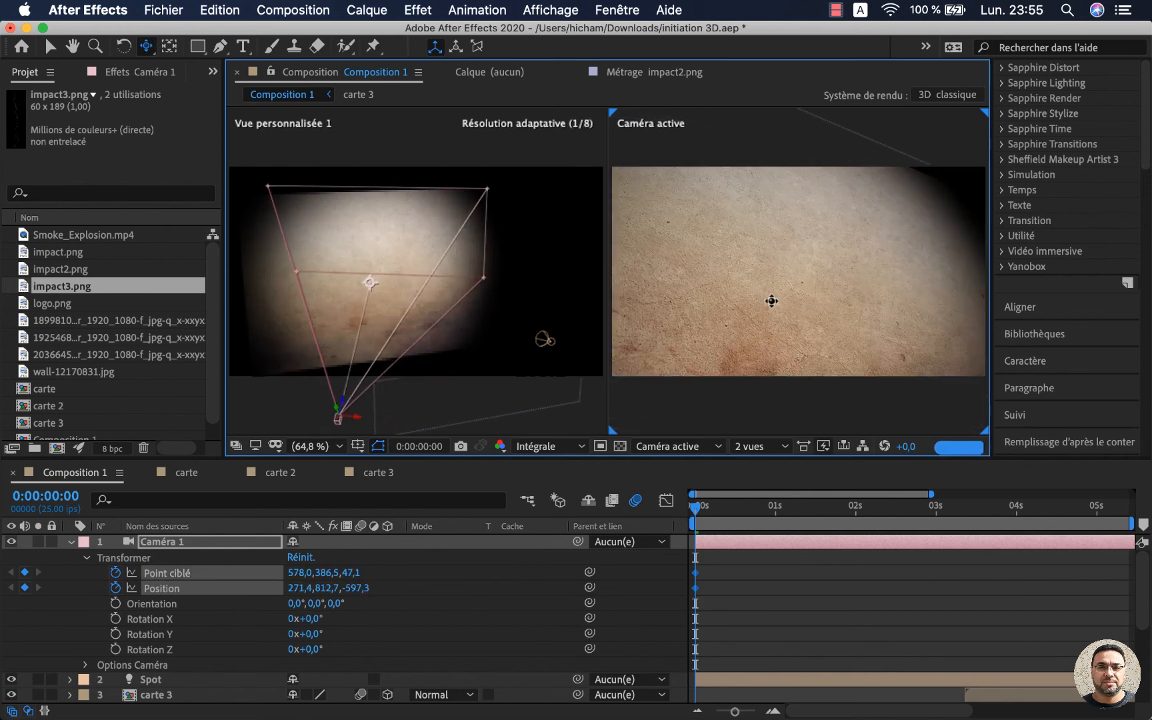
left_click_drag(771, 299, 778, 298)
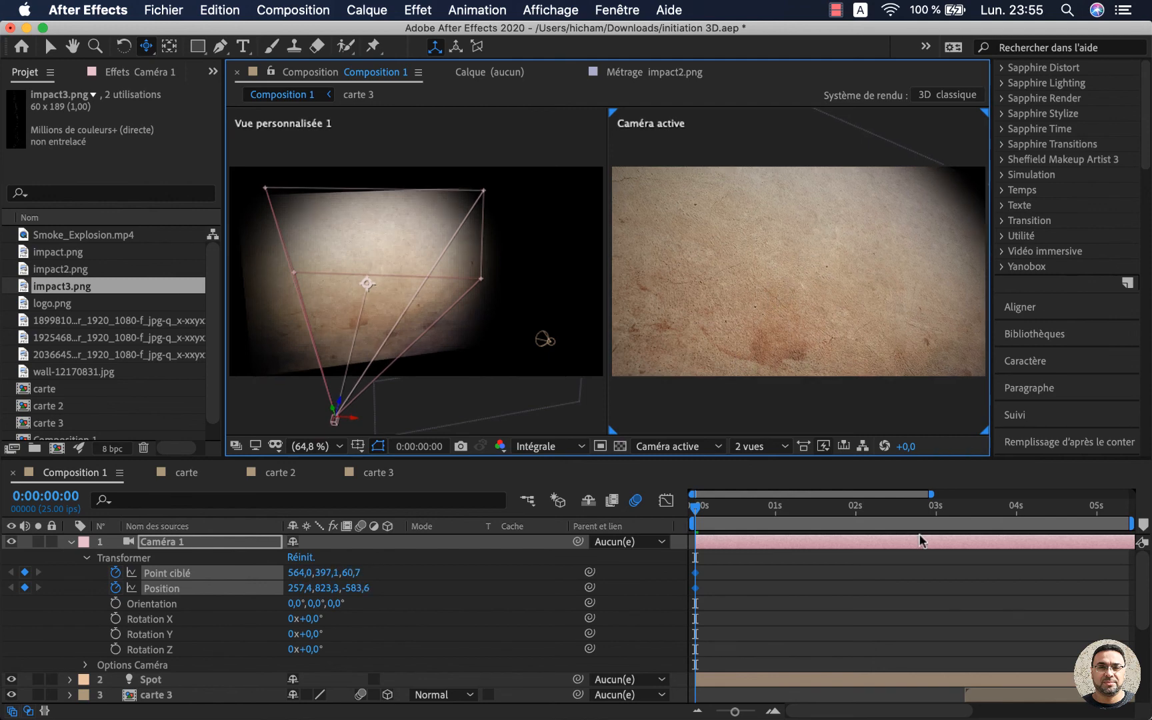
- At 0:00:05:01, orbit and reframe Caméra 1 to Position about 1171, 197, -824 and Point ciblé about 635, 384, 110
left_click(928, 495)
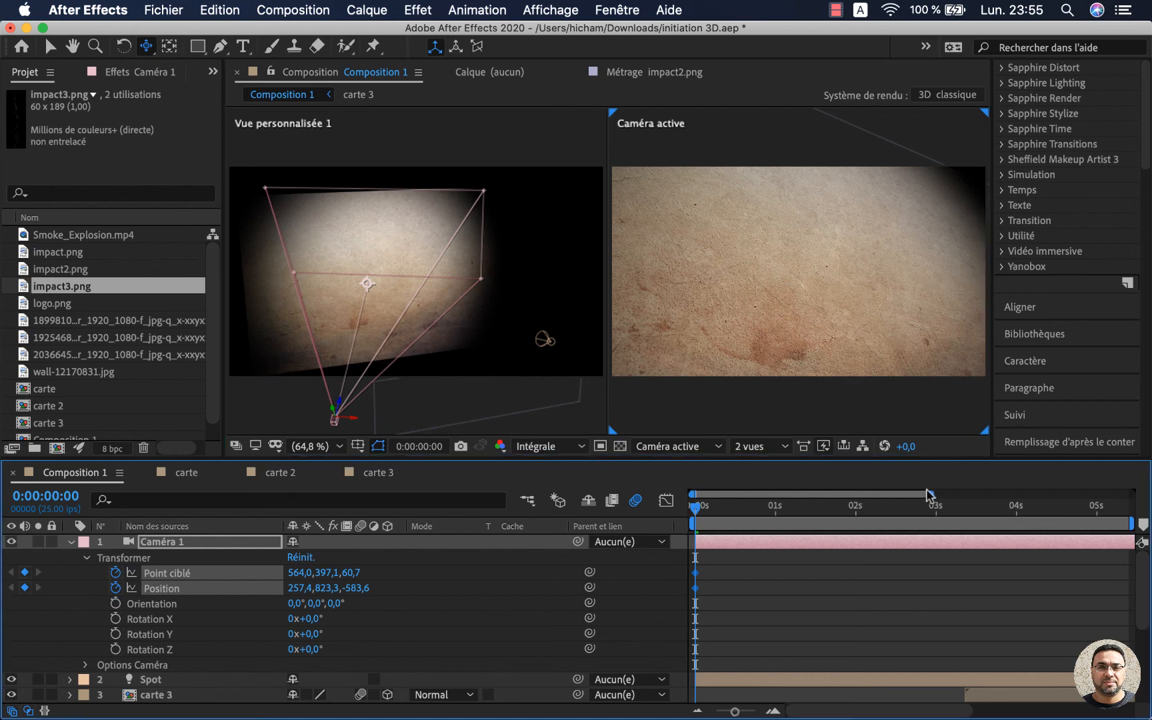
left_click_drag(931, 495, 1083, 495)
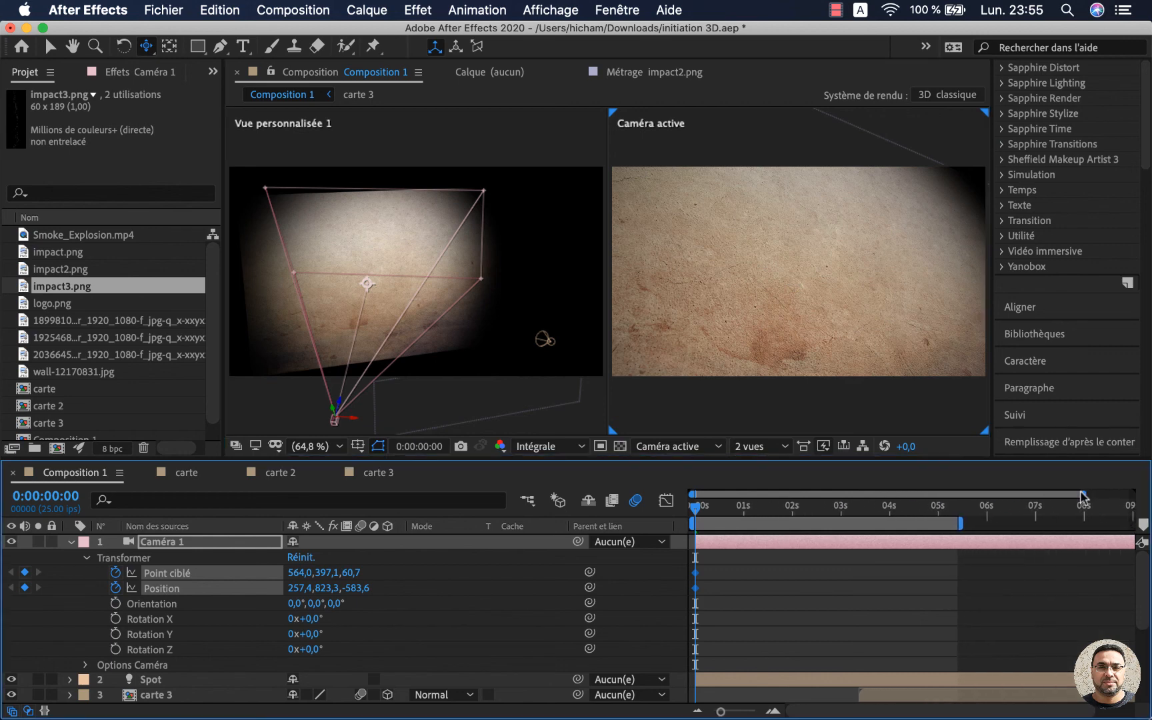
left_click(925, 506)
left_click_drag(925, 510, 940, 510)
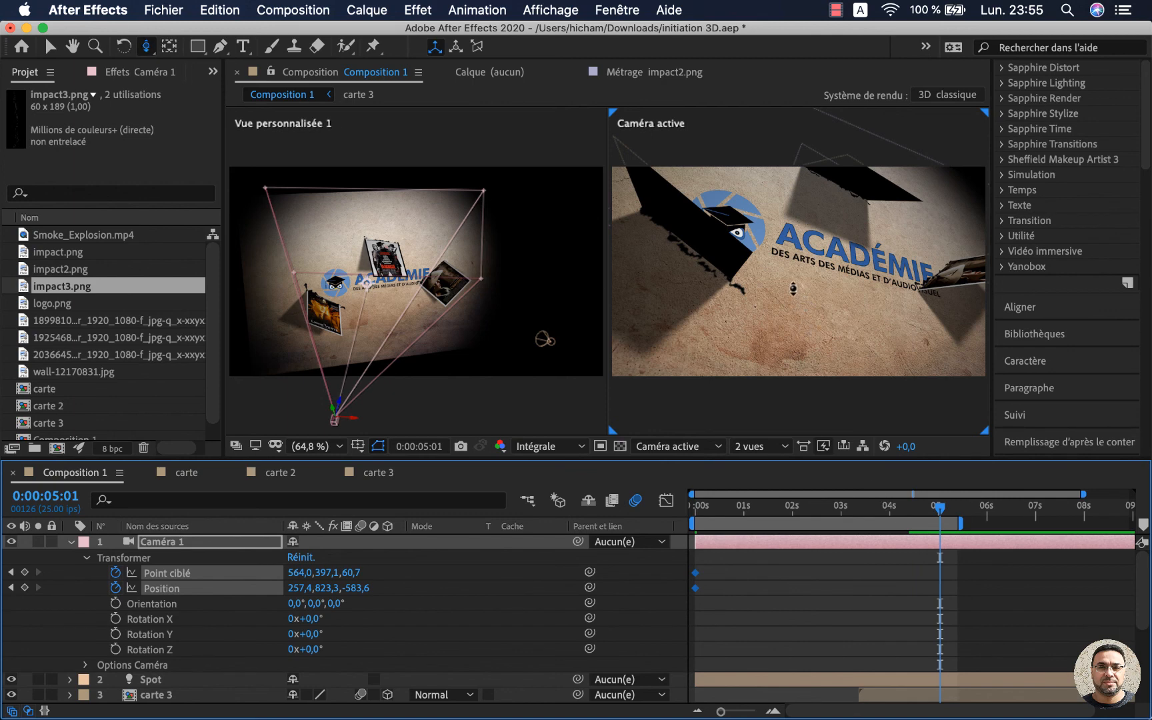
key("c")
left_click_drag(892, 274, 838, 328)
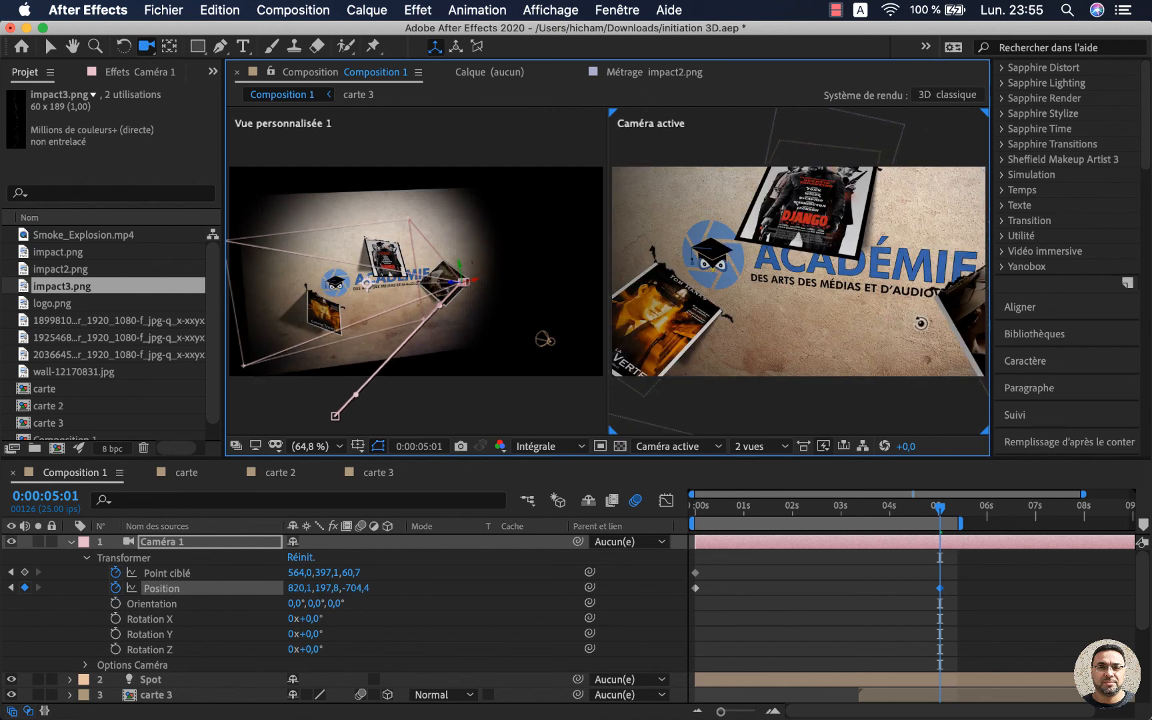
left_click_drag(921, 323, 910, 309)
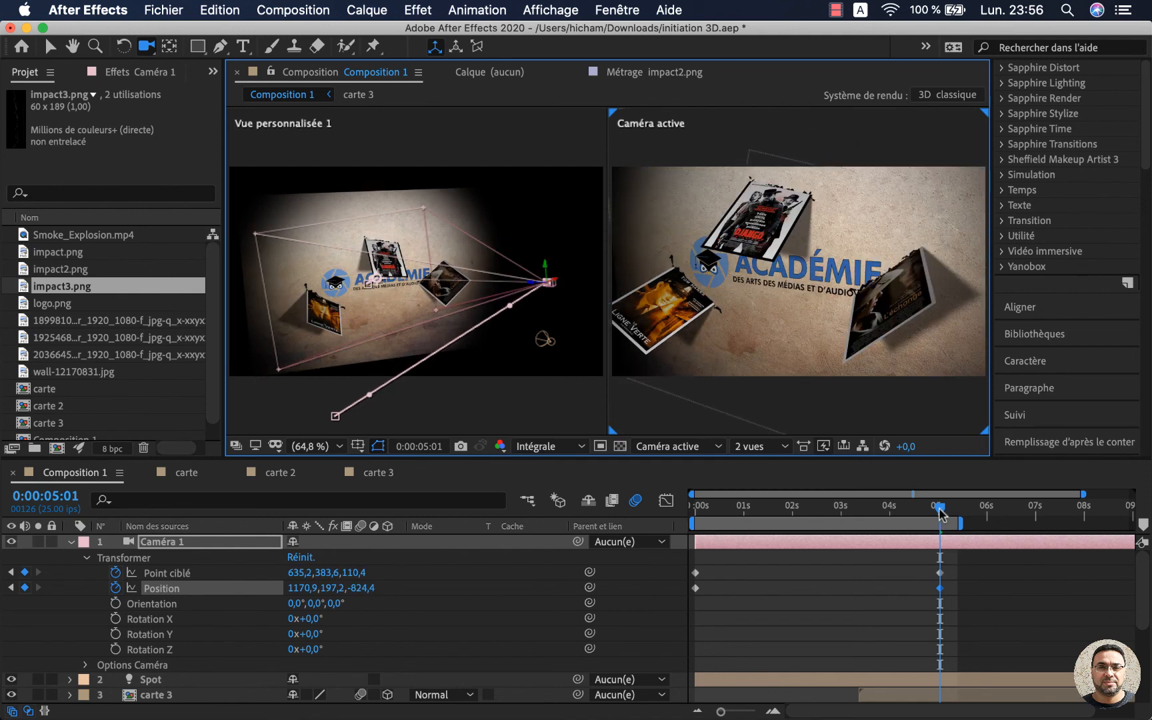
- Return to 0:00:00:00 and switch the composition display to 1 vue showing Caméra active
left_click_drag(938, 510, 643, 550)
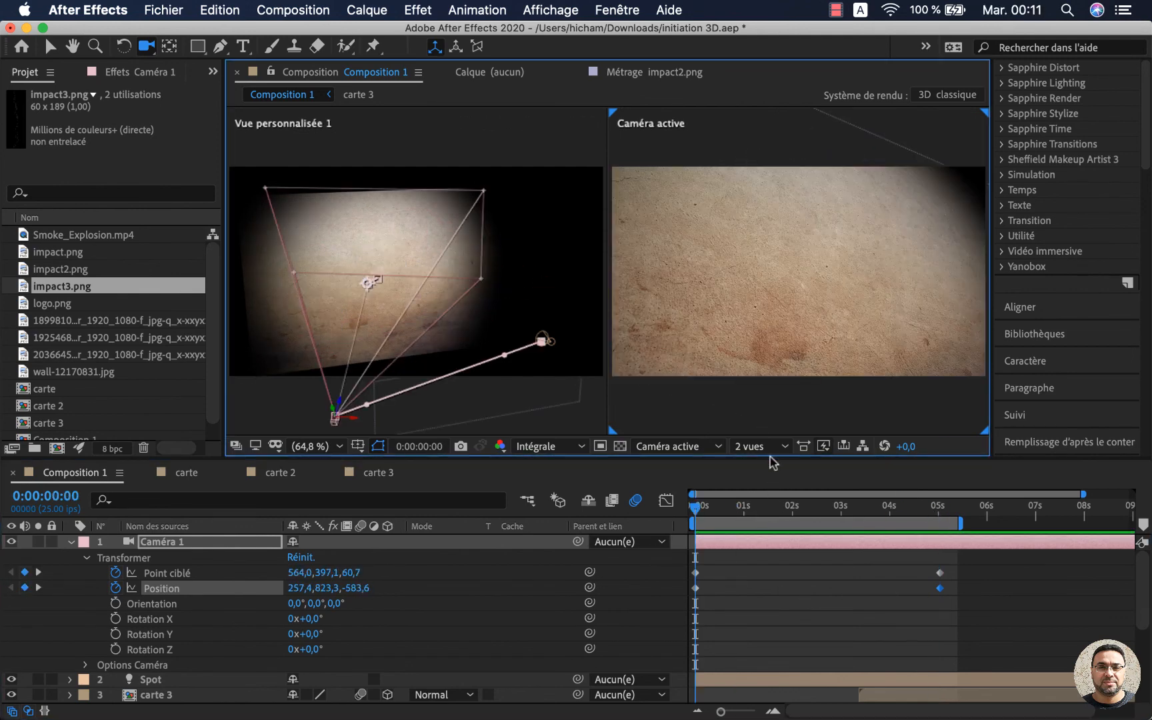
left_click(760, 446)
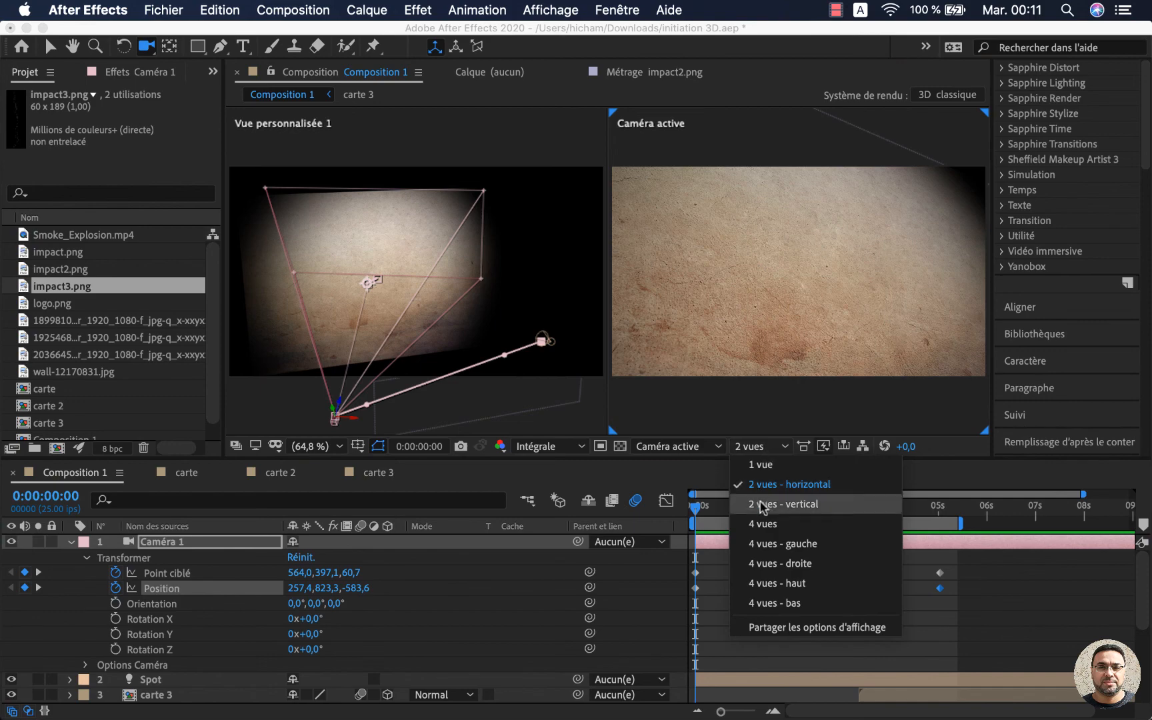
left_click(774, 465)
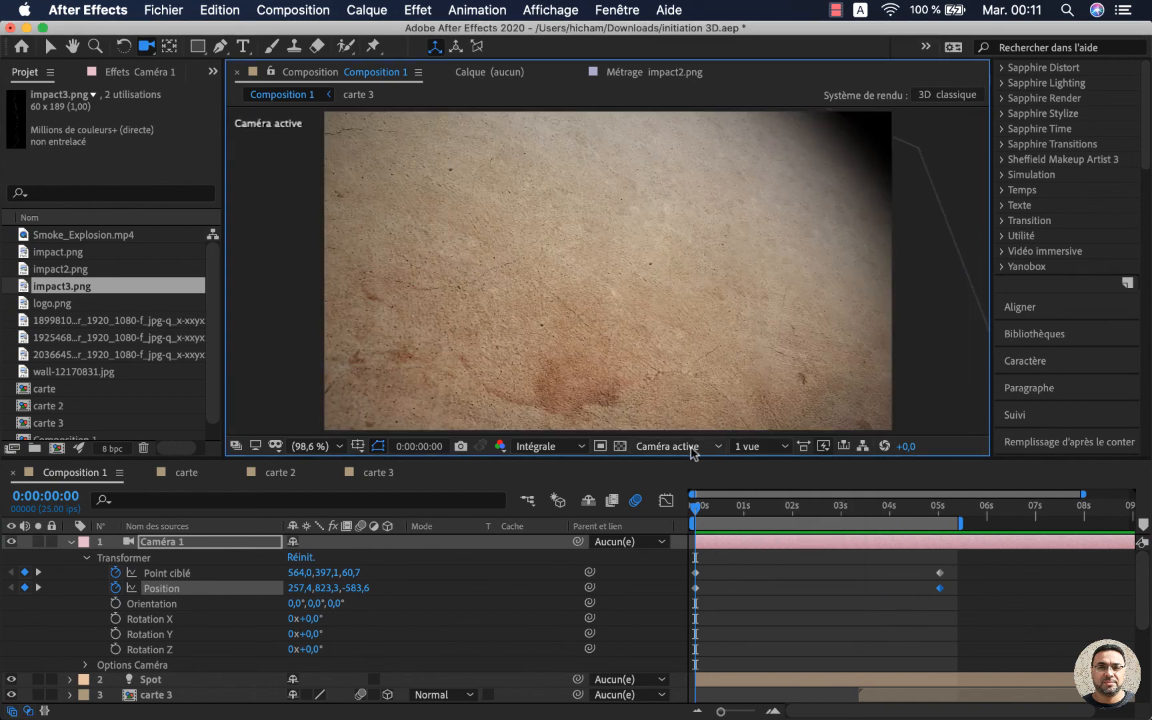
- Play back the camera animation and extend the end of the work area to slightly past 6 seconds
key("space")
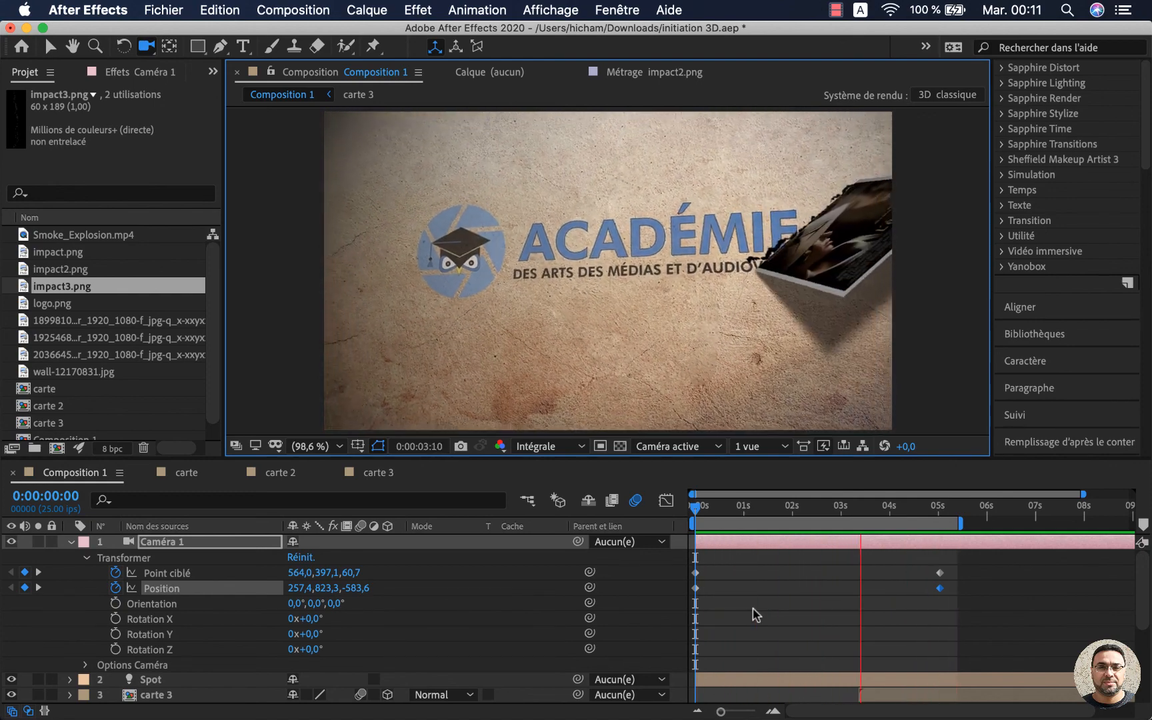
key("space")
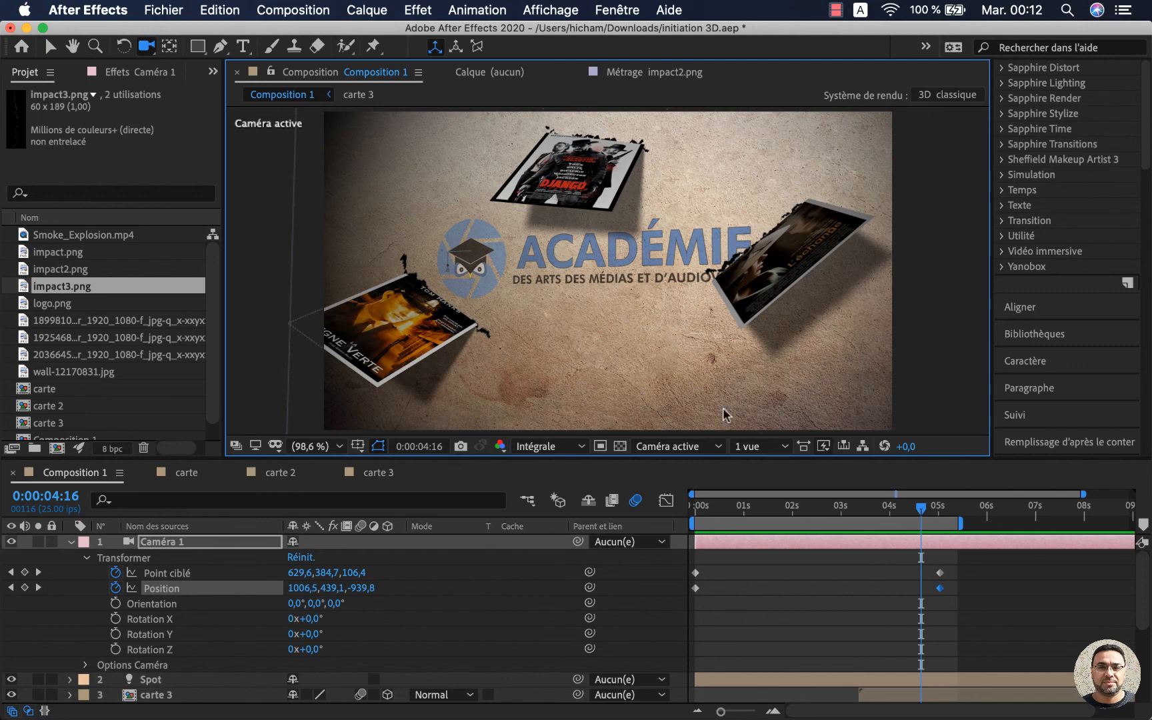
key("space")
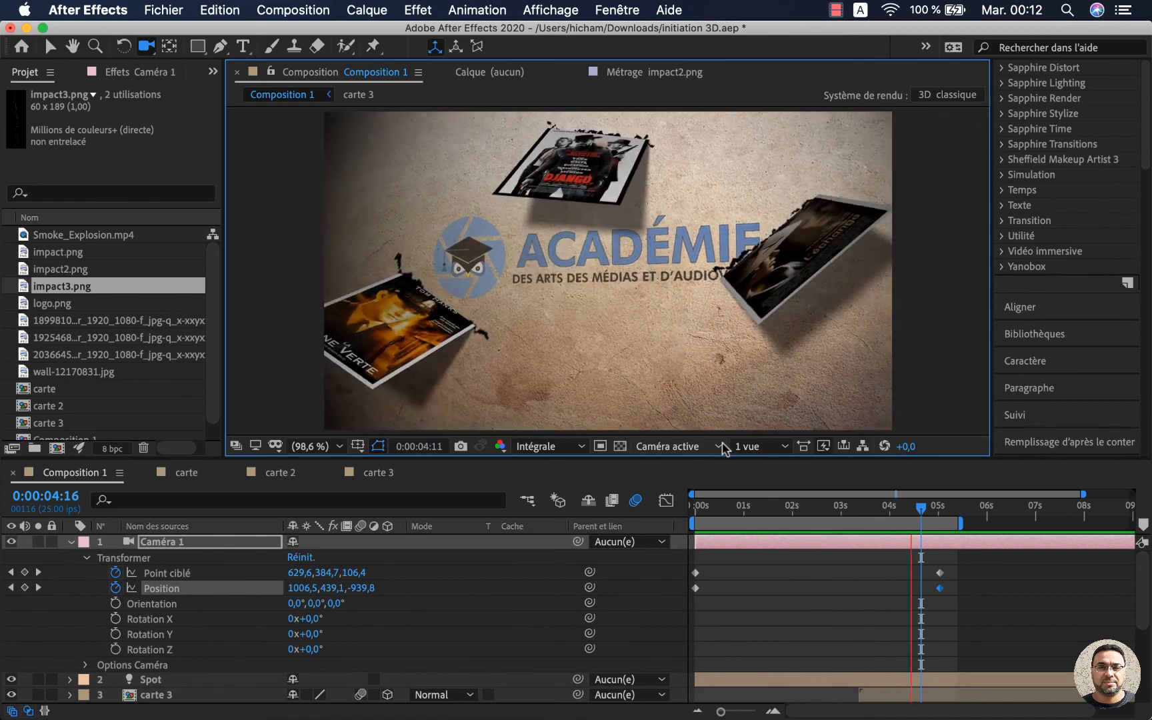
left_click_drag(960, 524, 999, 527)
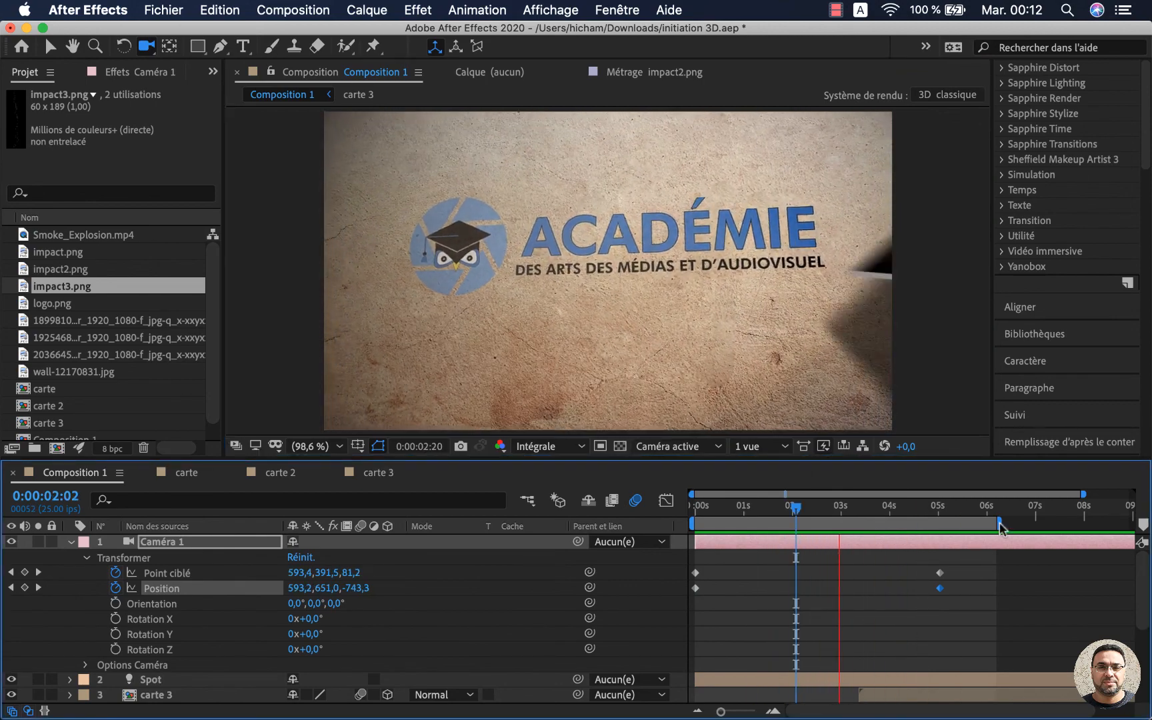